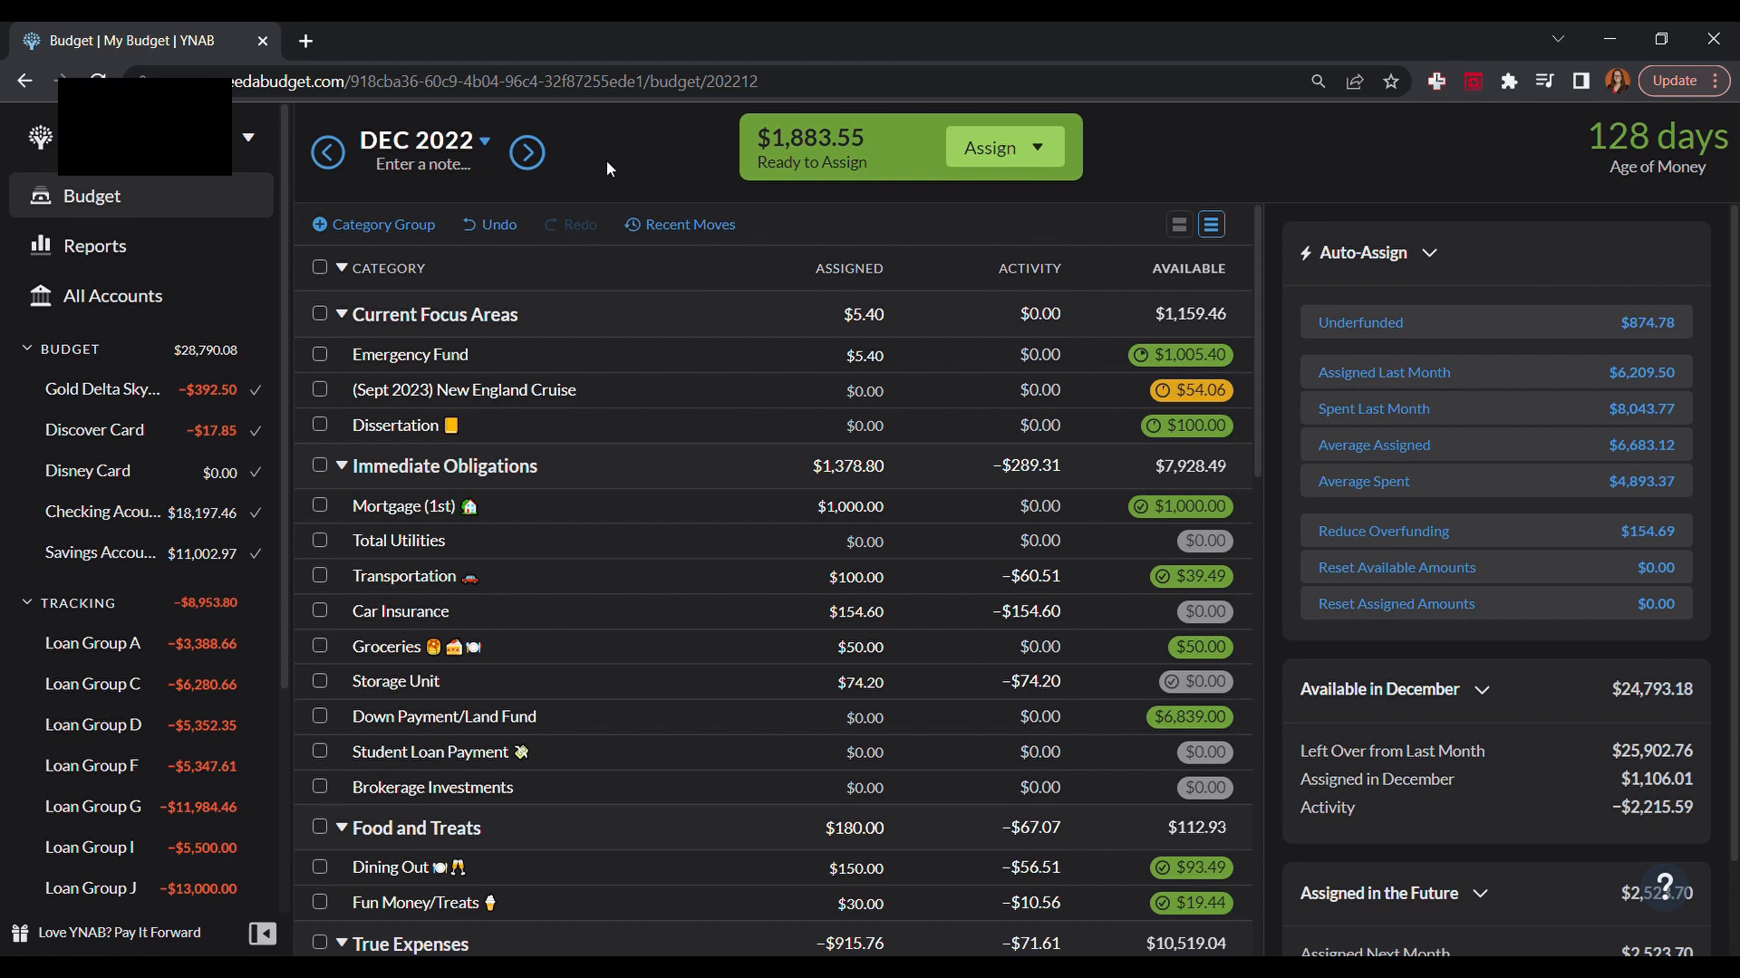
Step: Go to the February 2023 budget and assign $500 to the Mortgage (1st) category
click(547, 167)
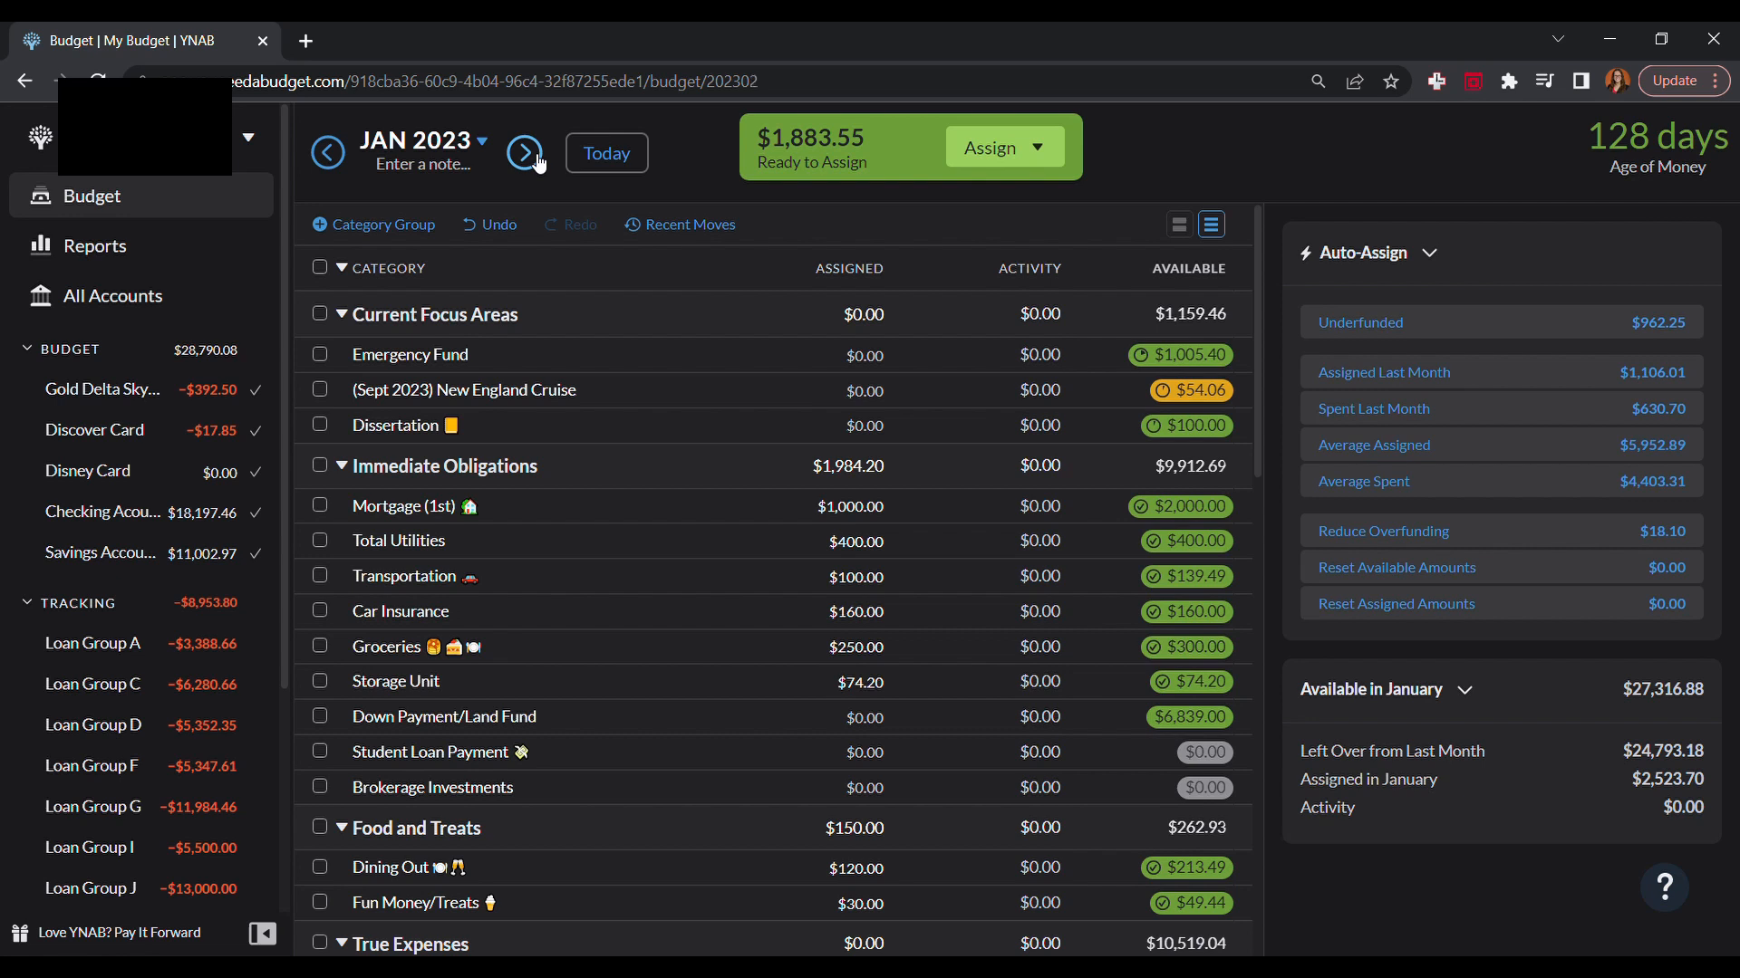
click(534, 158)
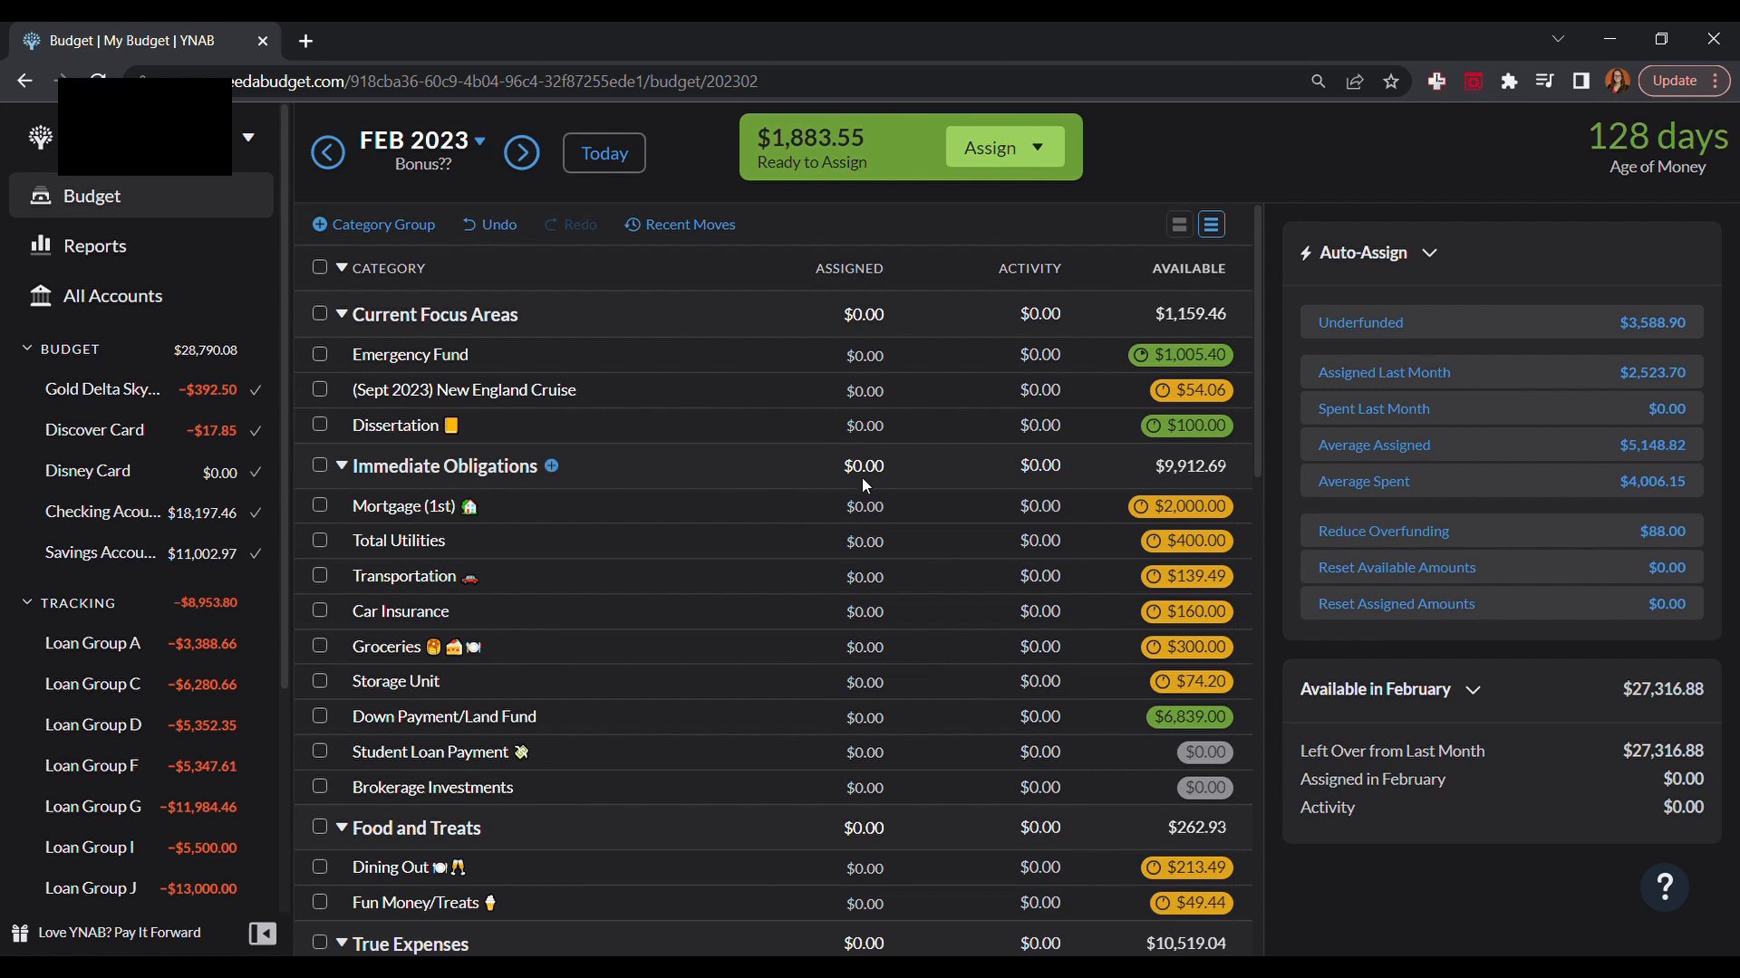
click(859, 507)
click(878, 508)
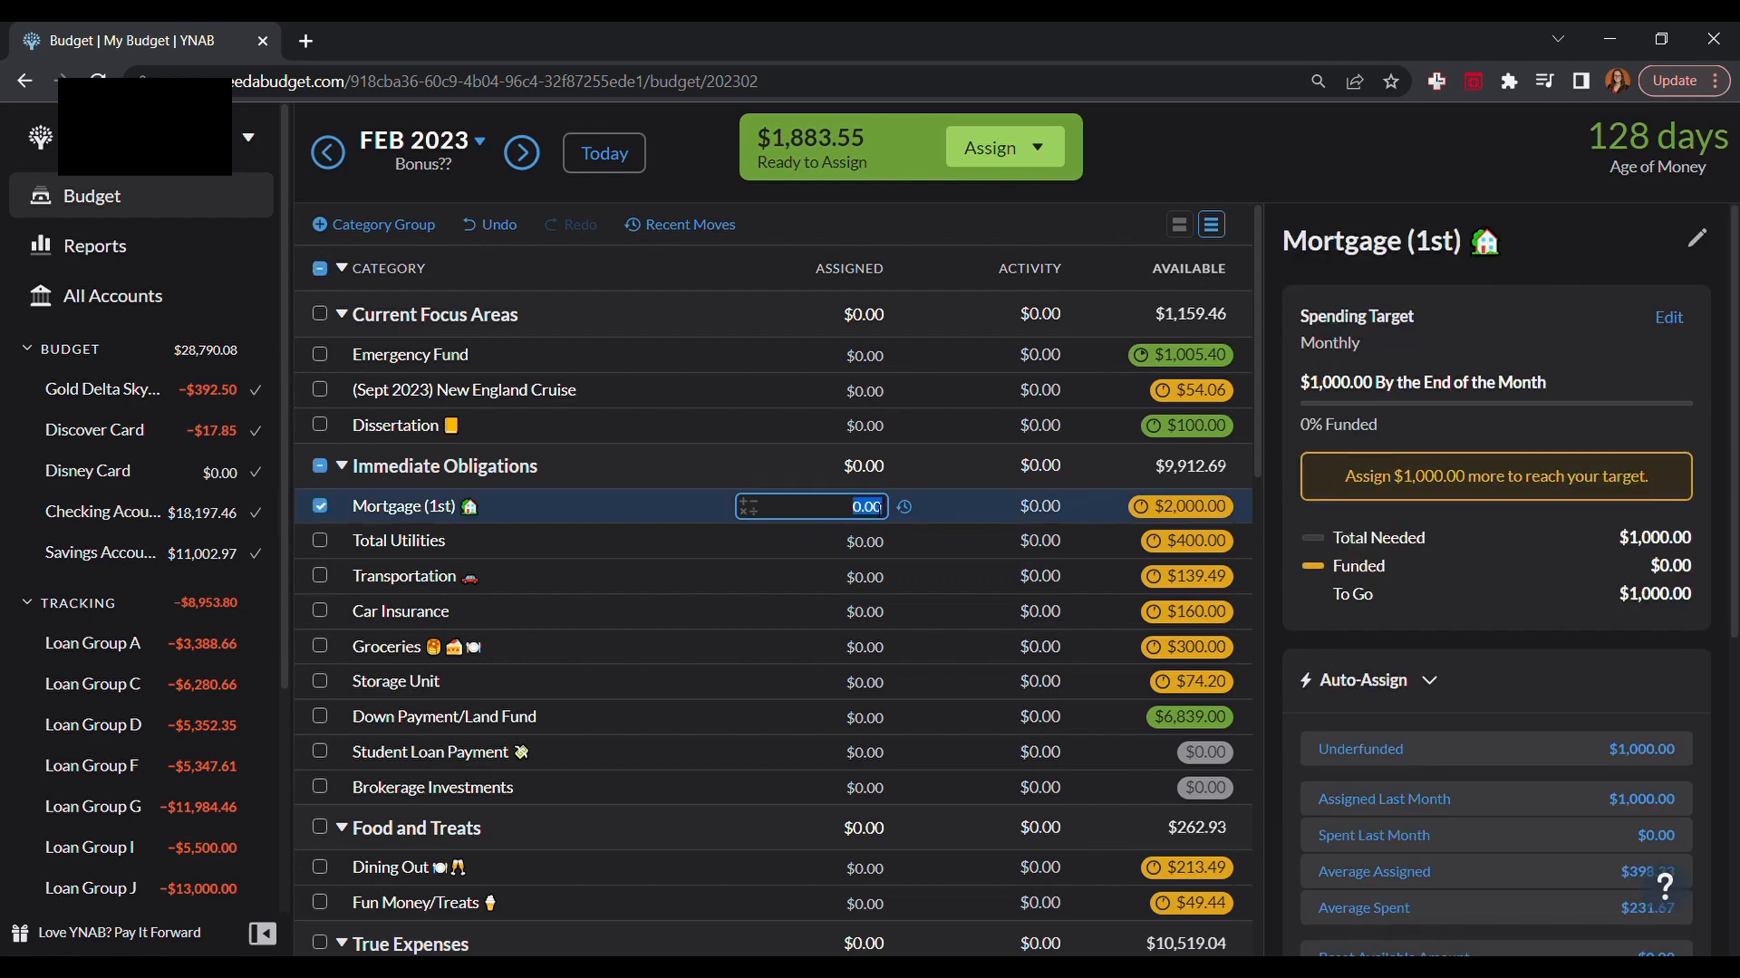
text(500)
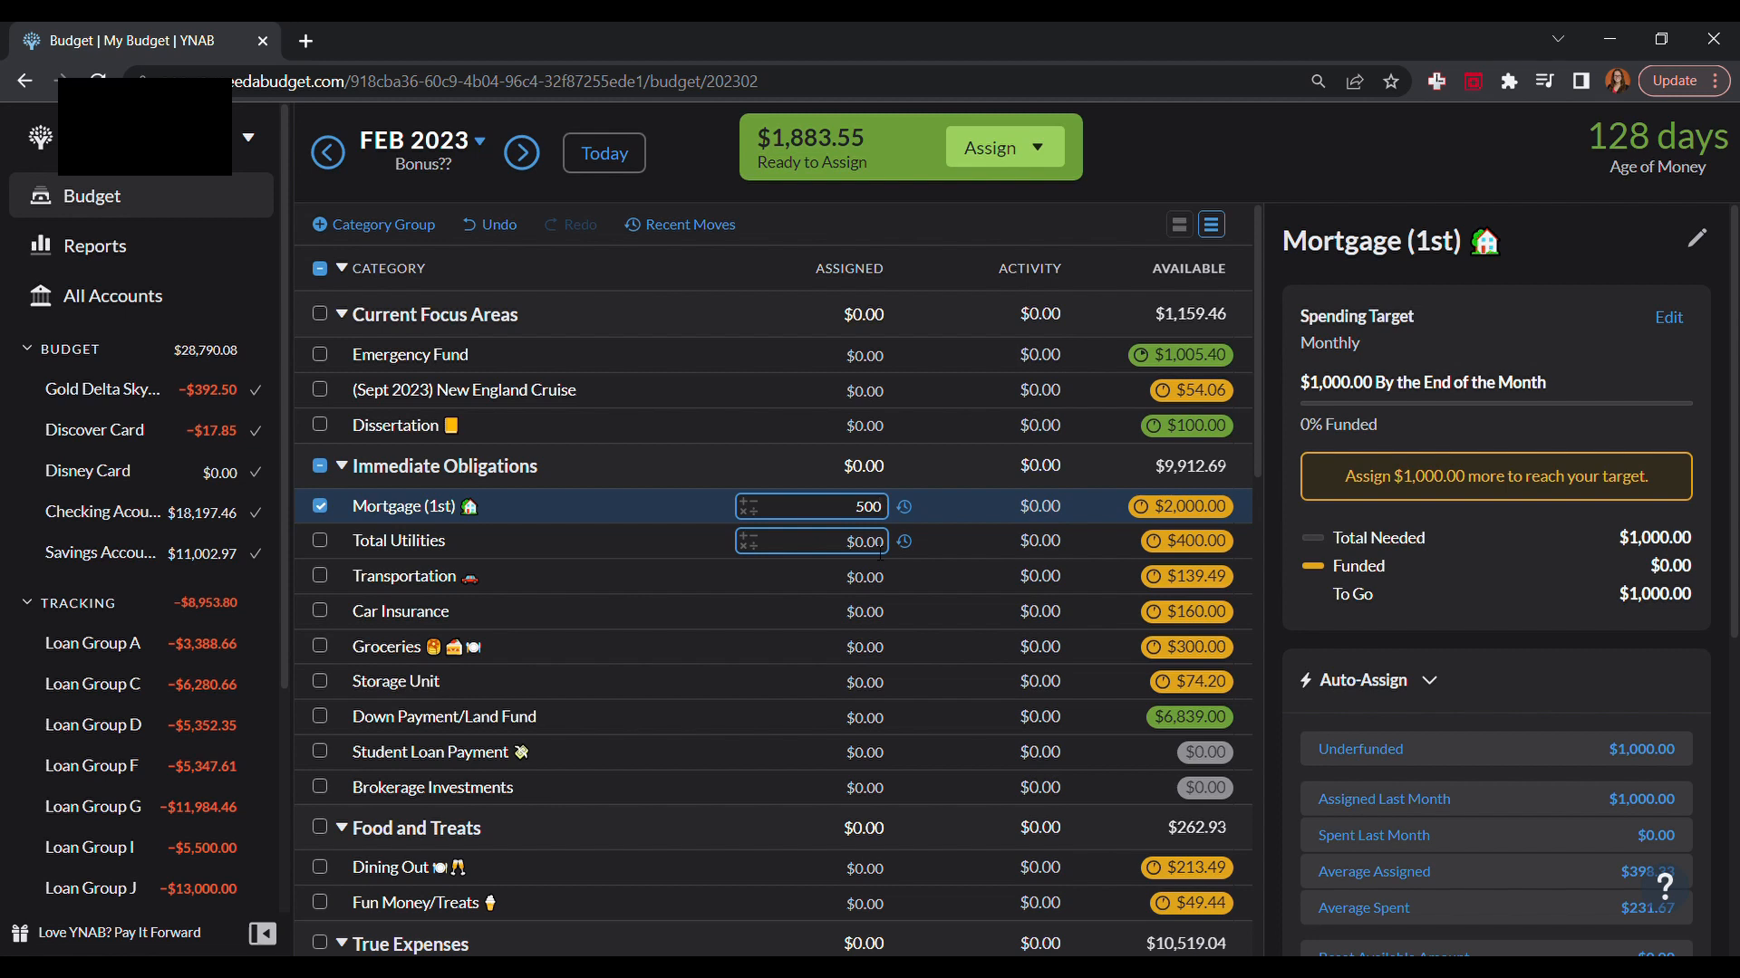
Step: Assign $200 to Total Utilities and $50 to Transportation for February 2023
click(879, 551)
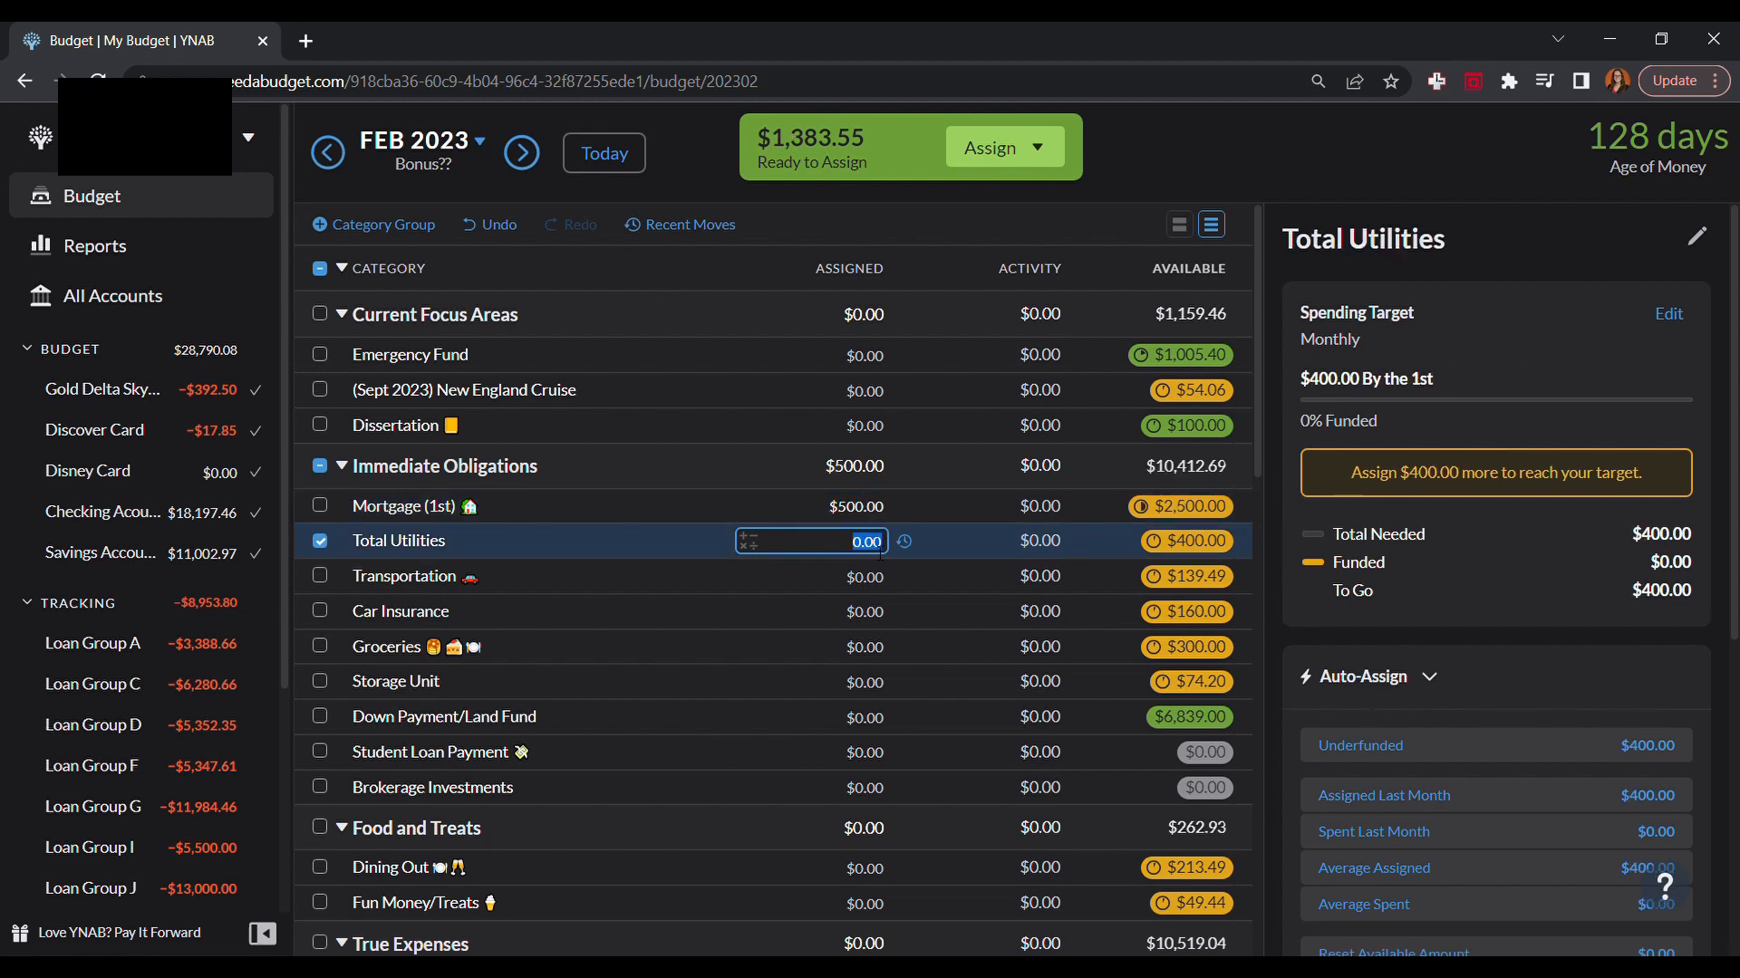
text(200)
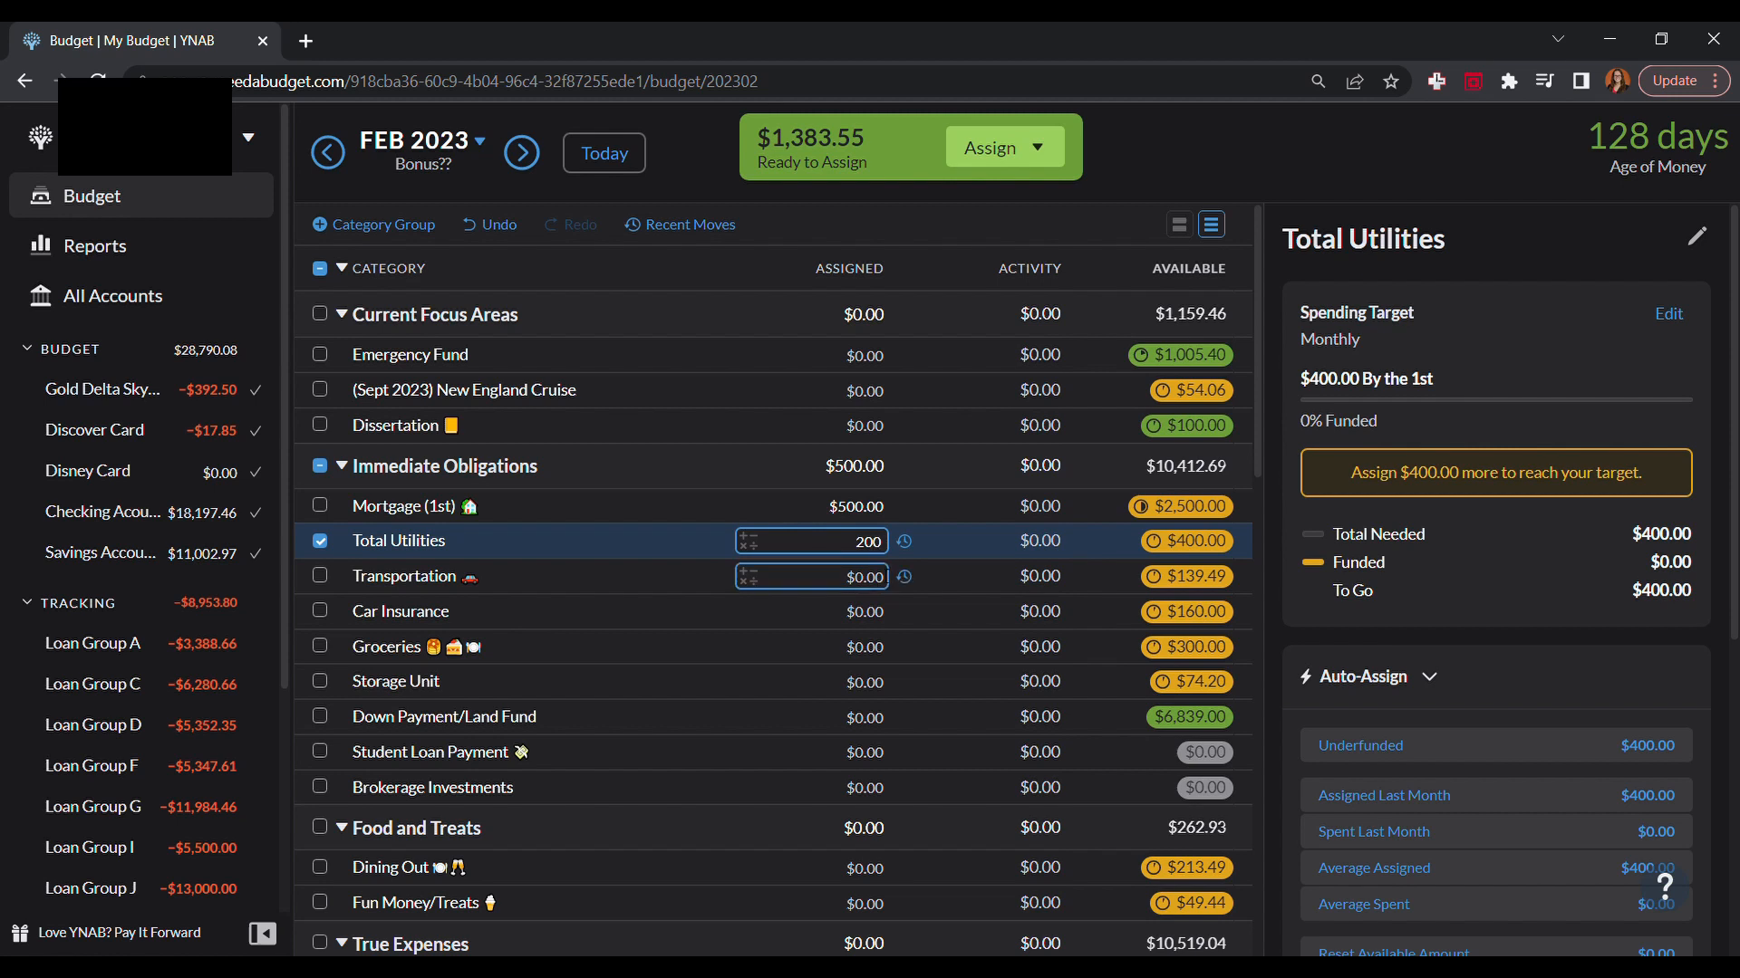
click(871, 580)
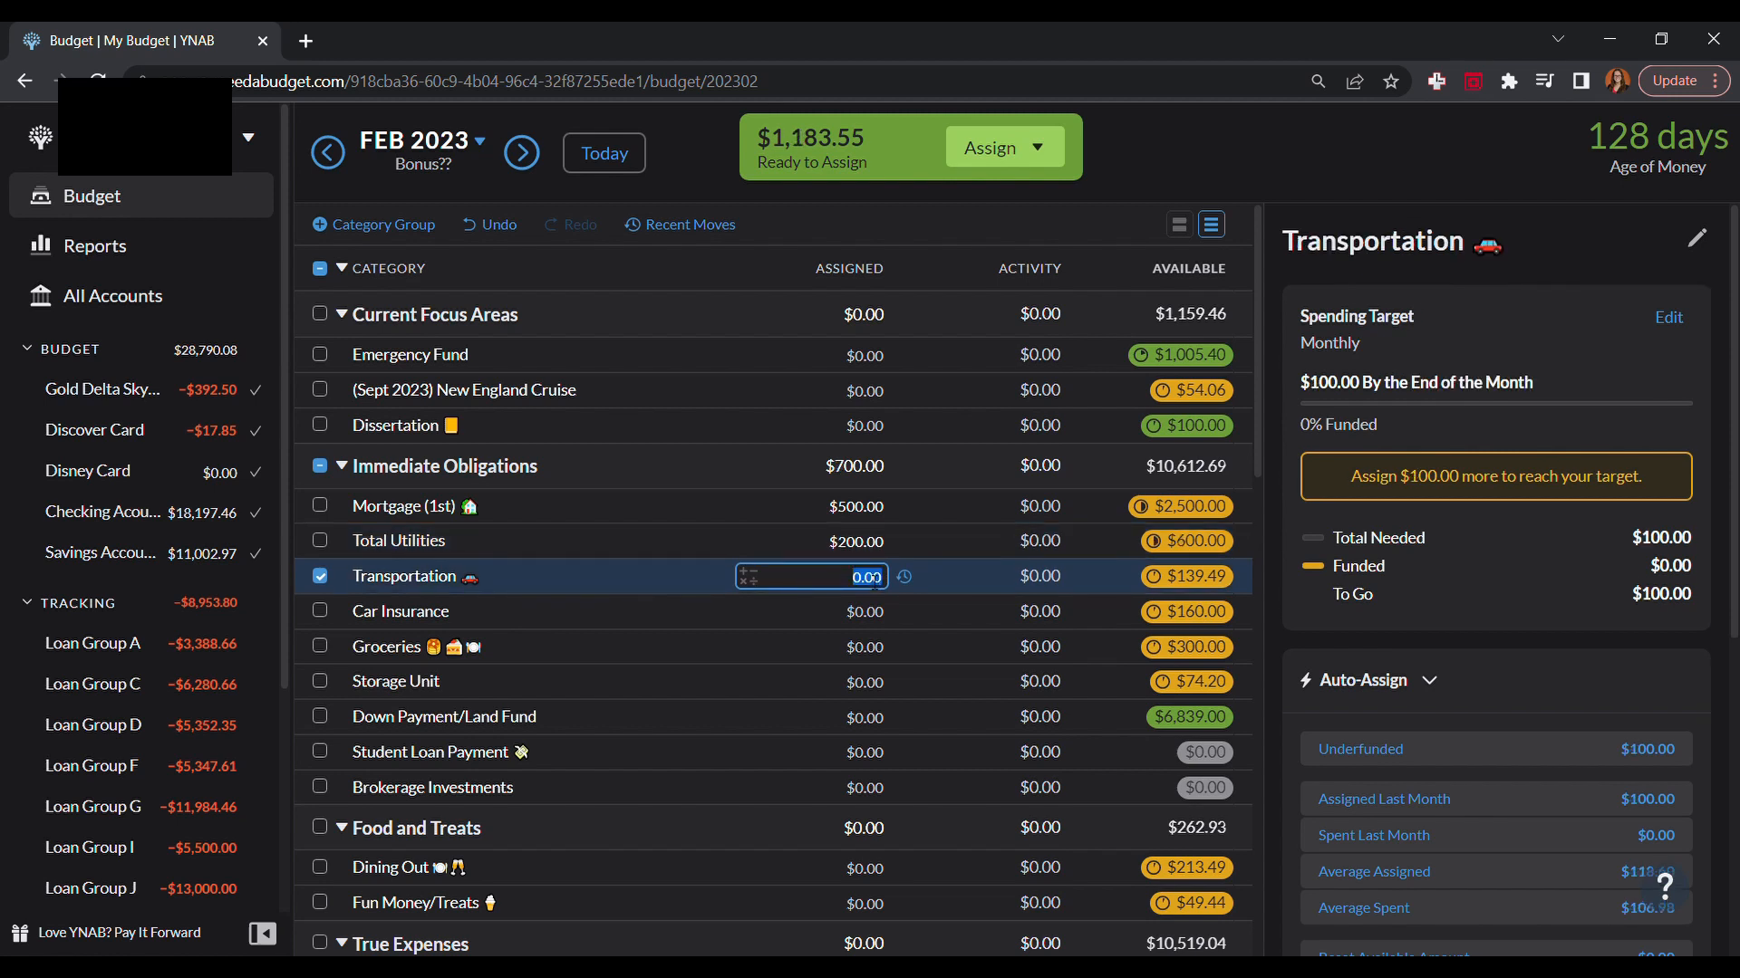
text(50)
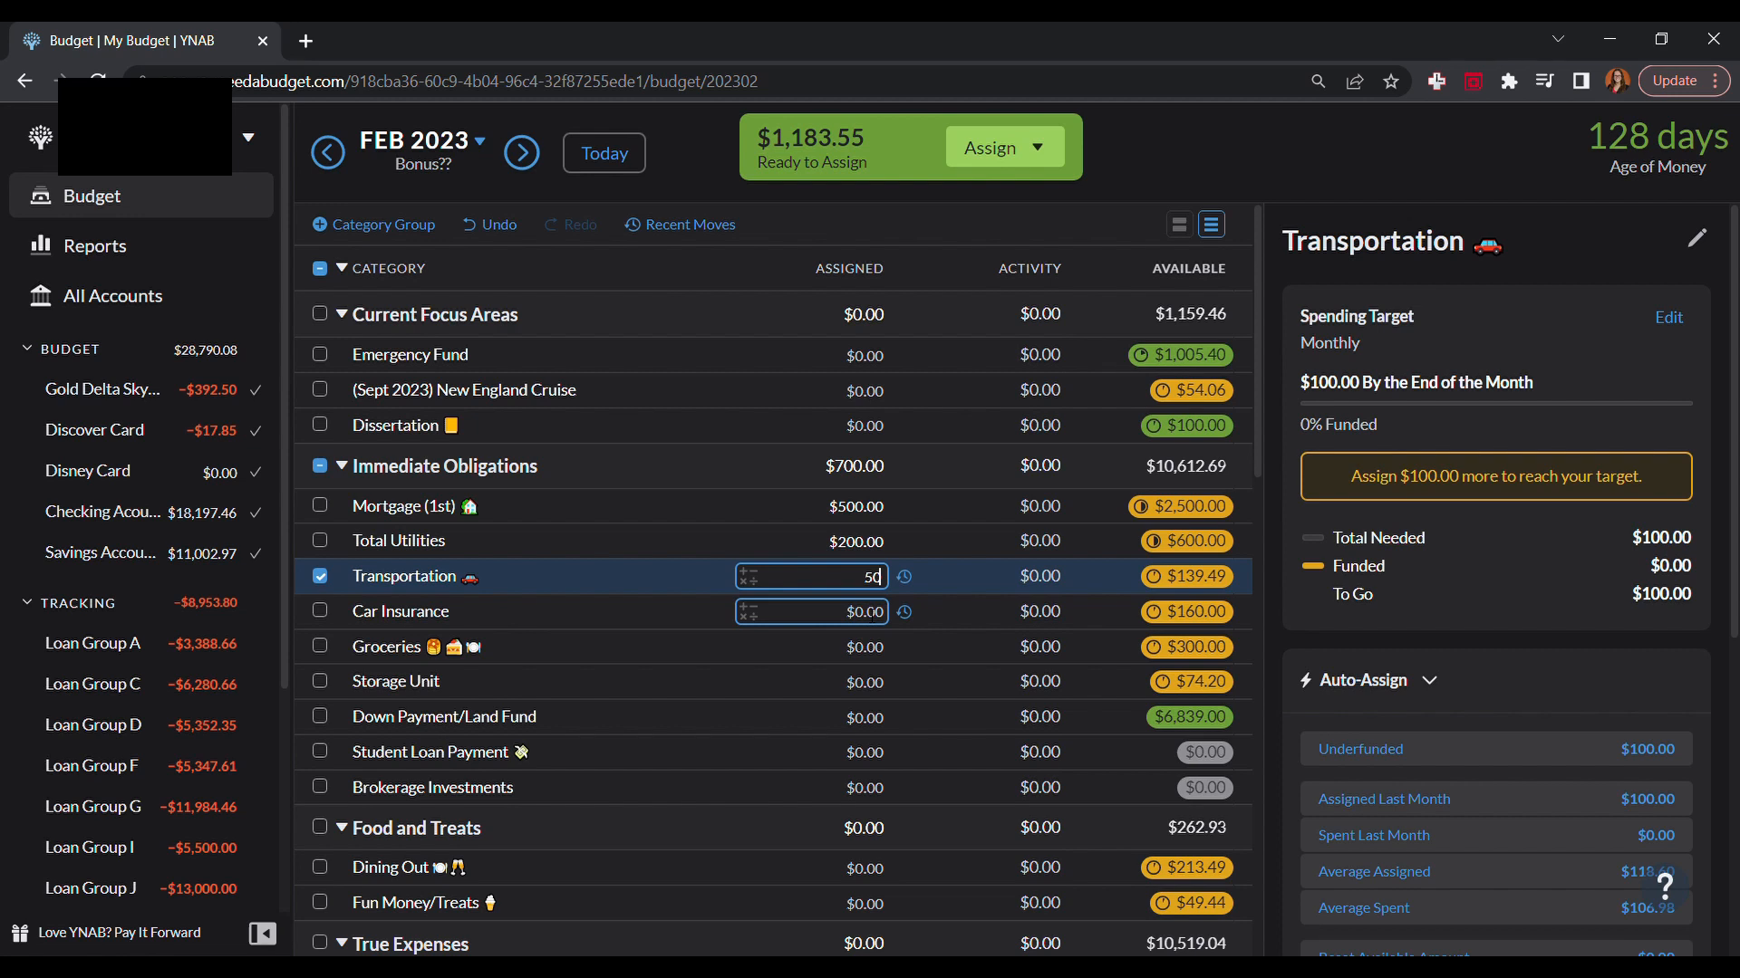
key(Return)
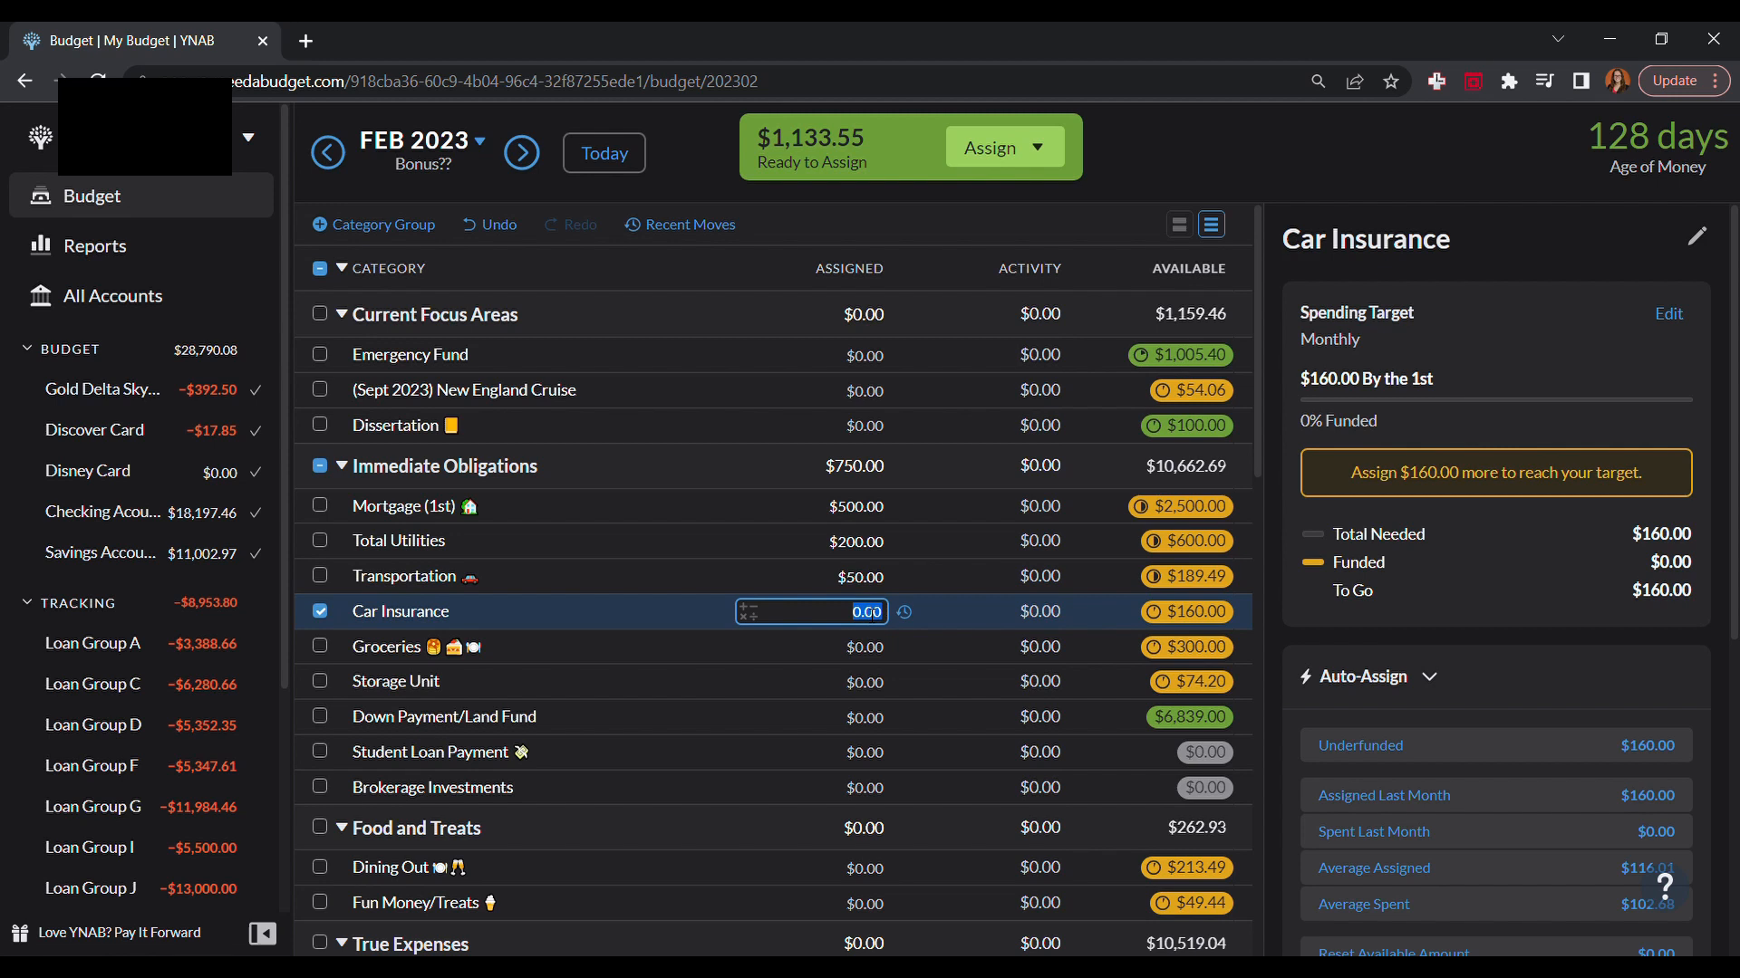
Step: Assign $125 to Car Insurance and $125 to Groceries for February 2023
text(125)
click(887, 657)
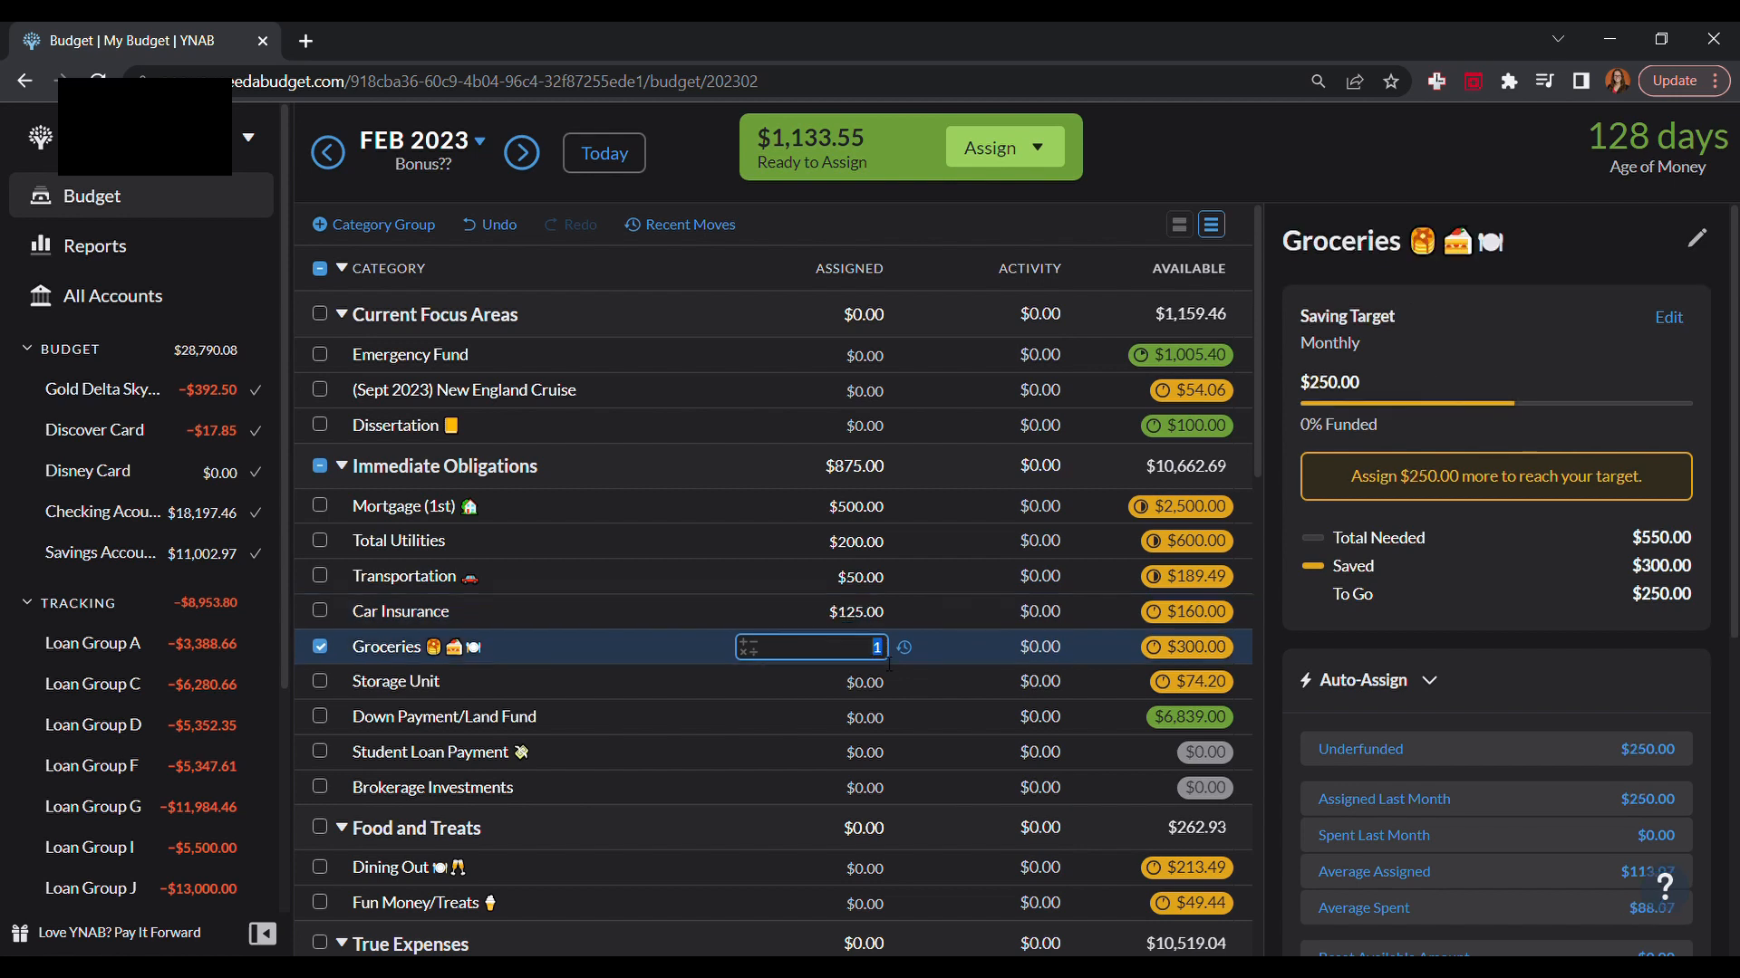
text(25)
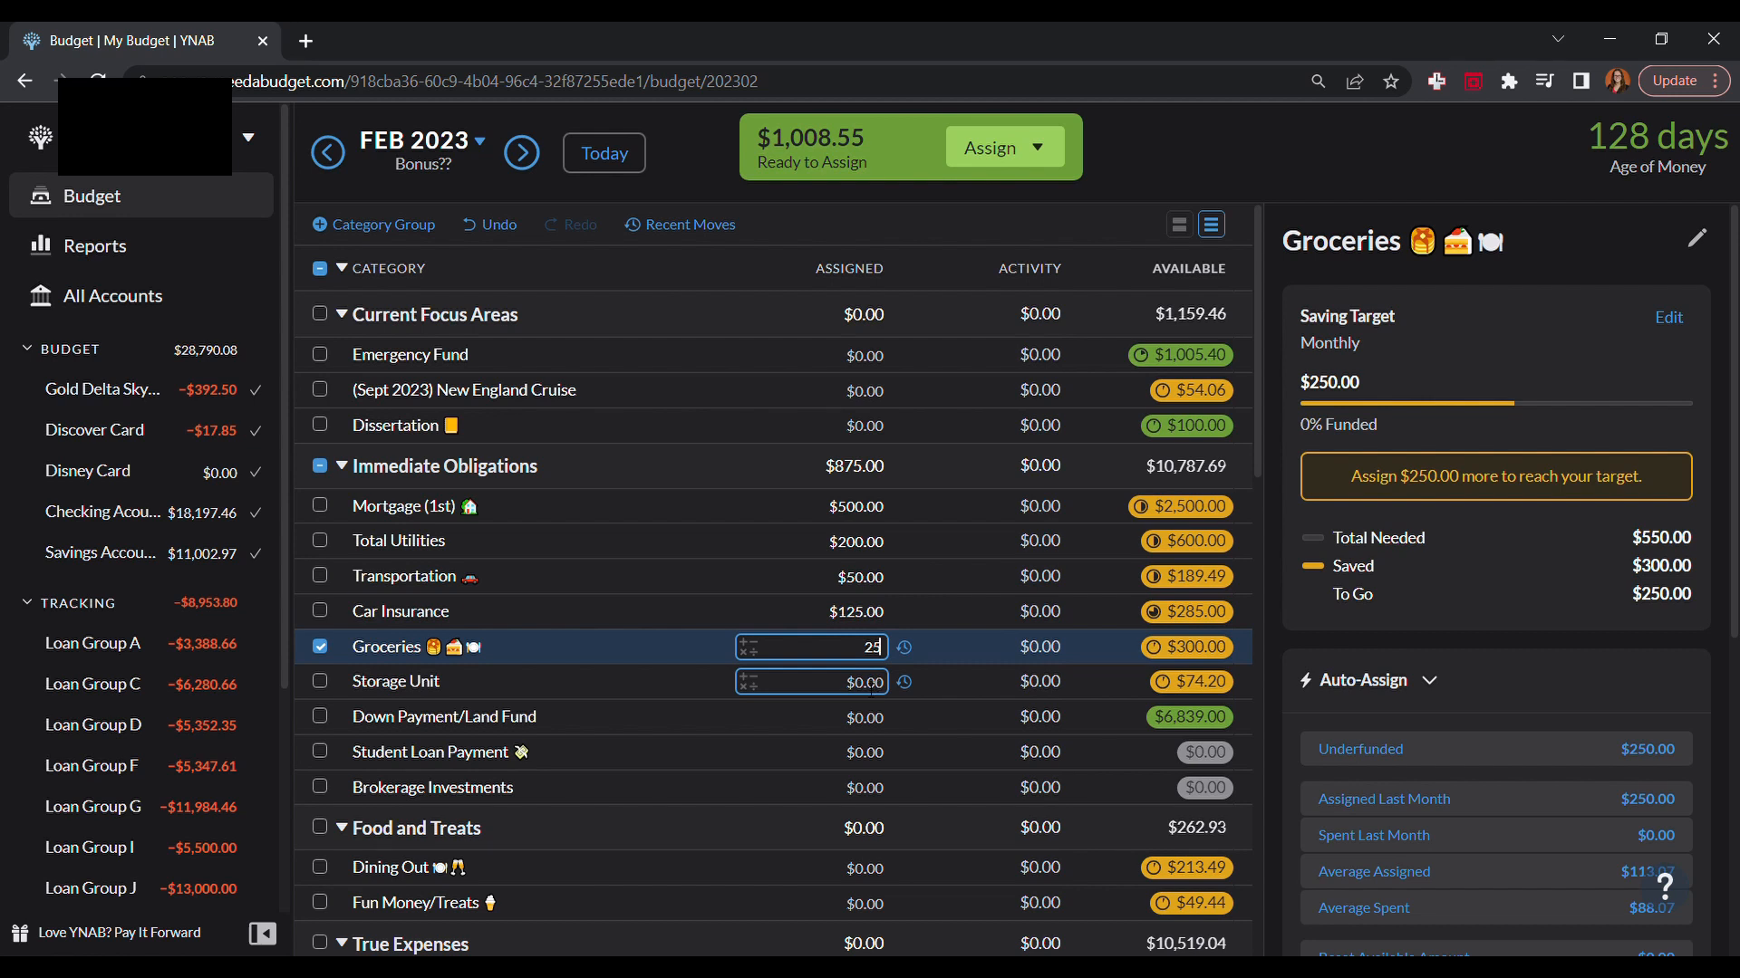
key(BackSpace)
key(BackSpace)
text(125)
Step: Assign $50 to Storage Unit for February 2023 and leave no category selected
click(869, 687)
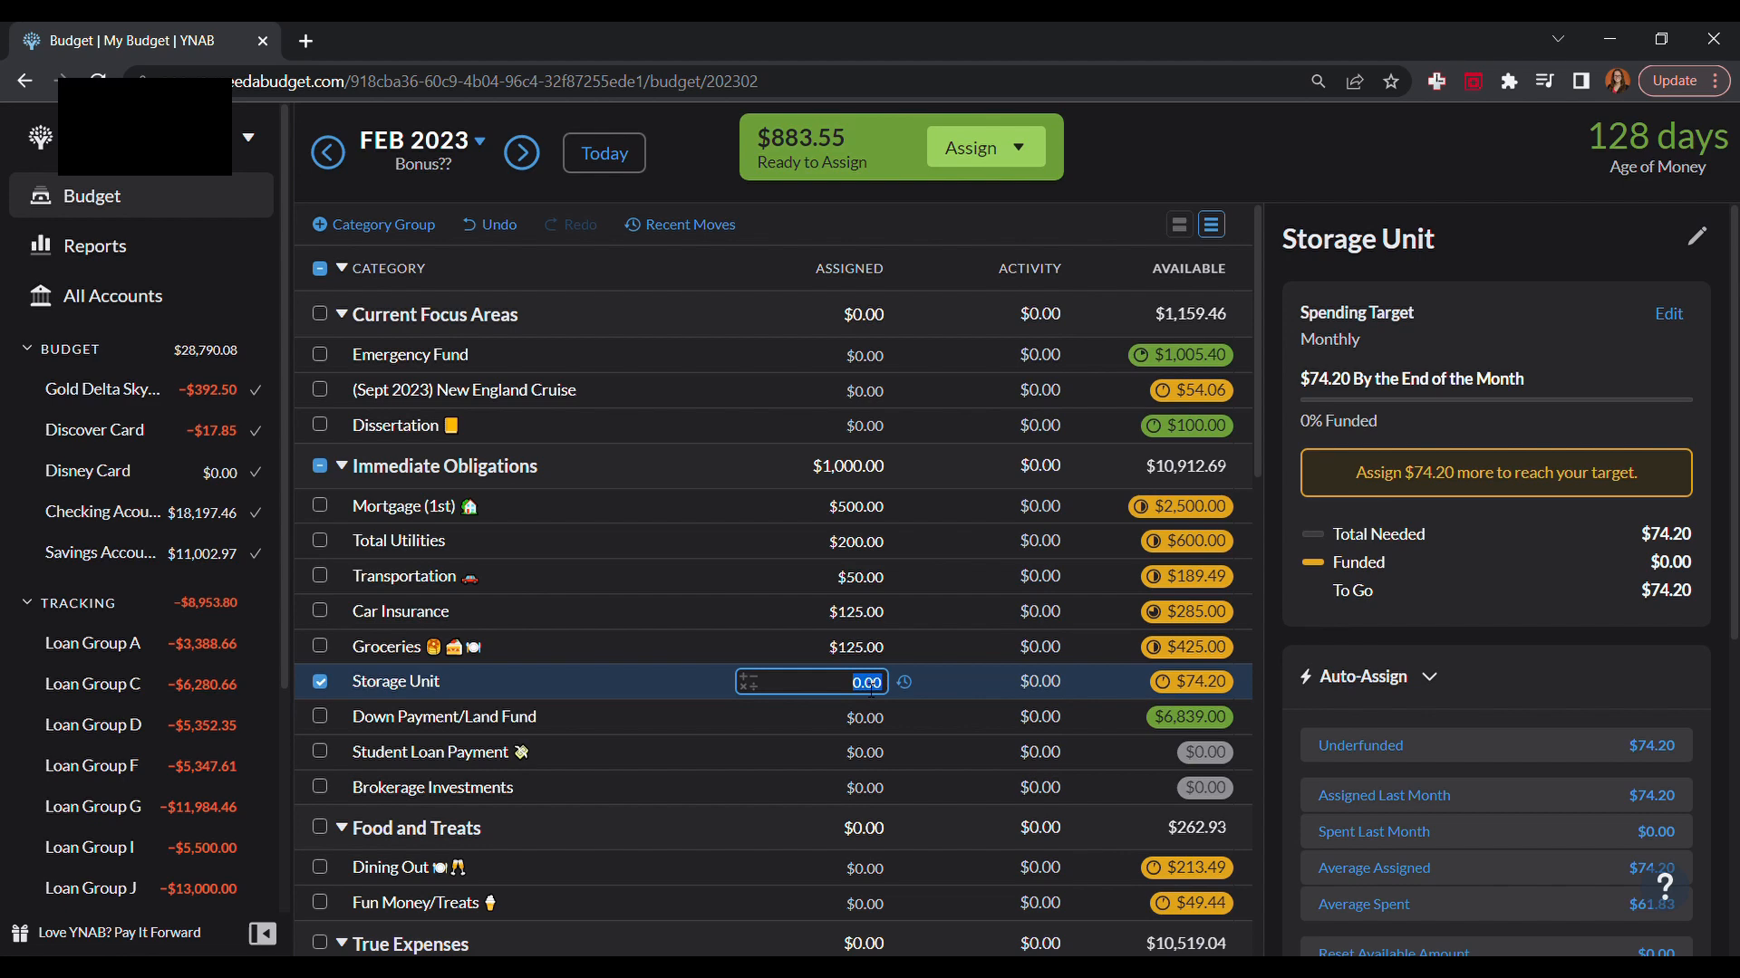
text(50)
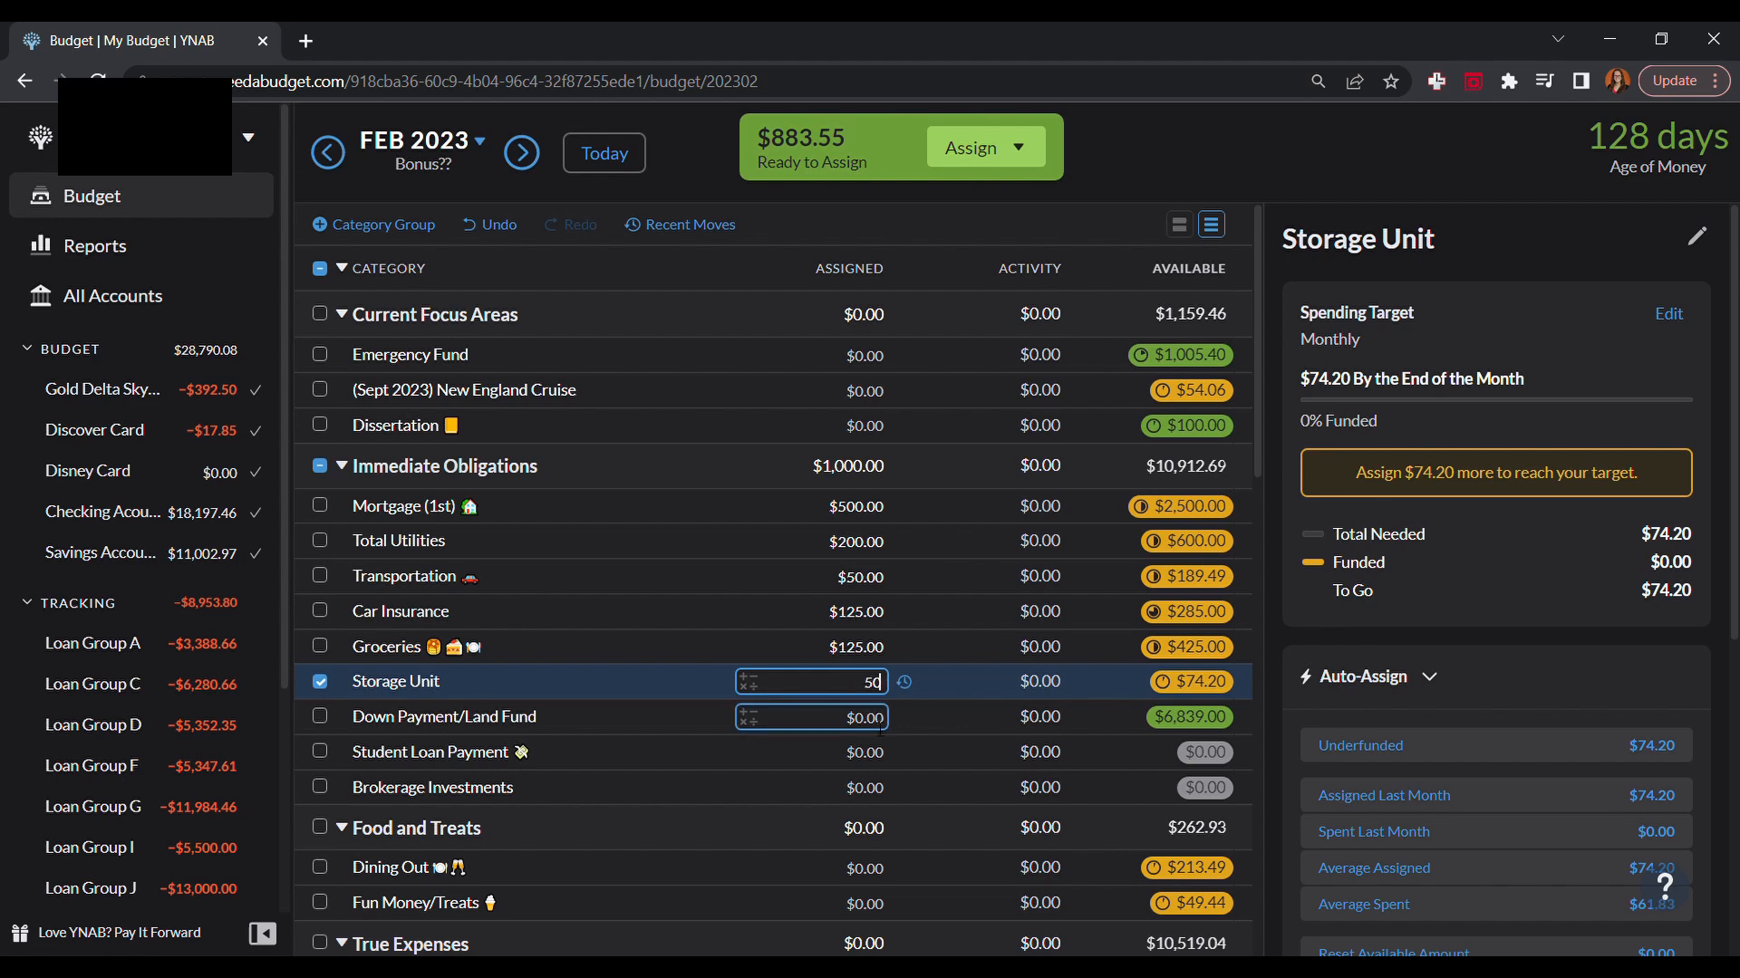
click(880, 729)
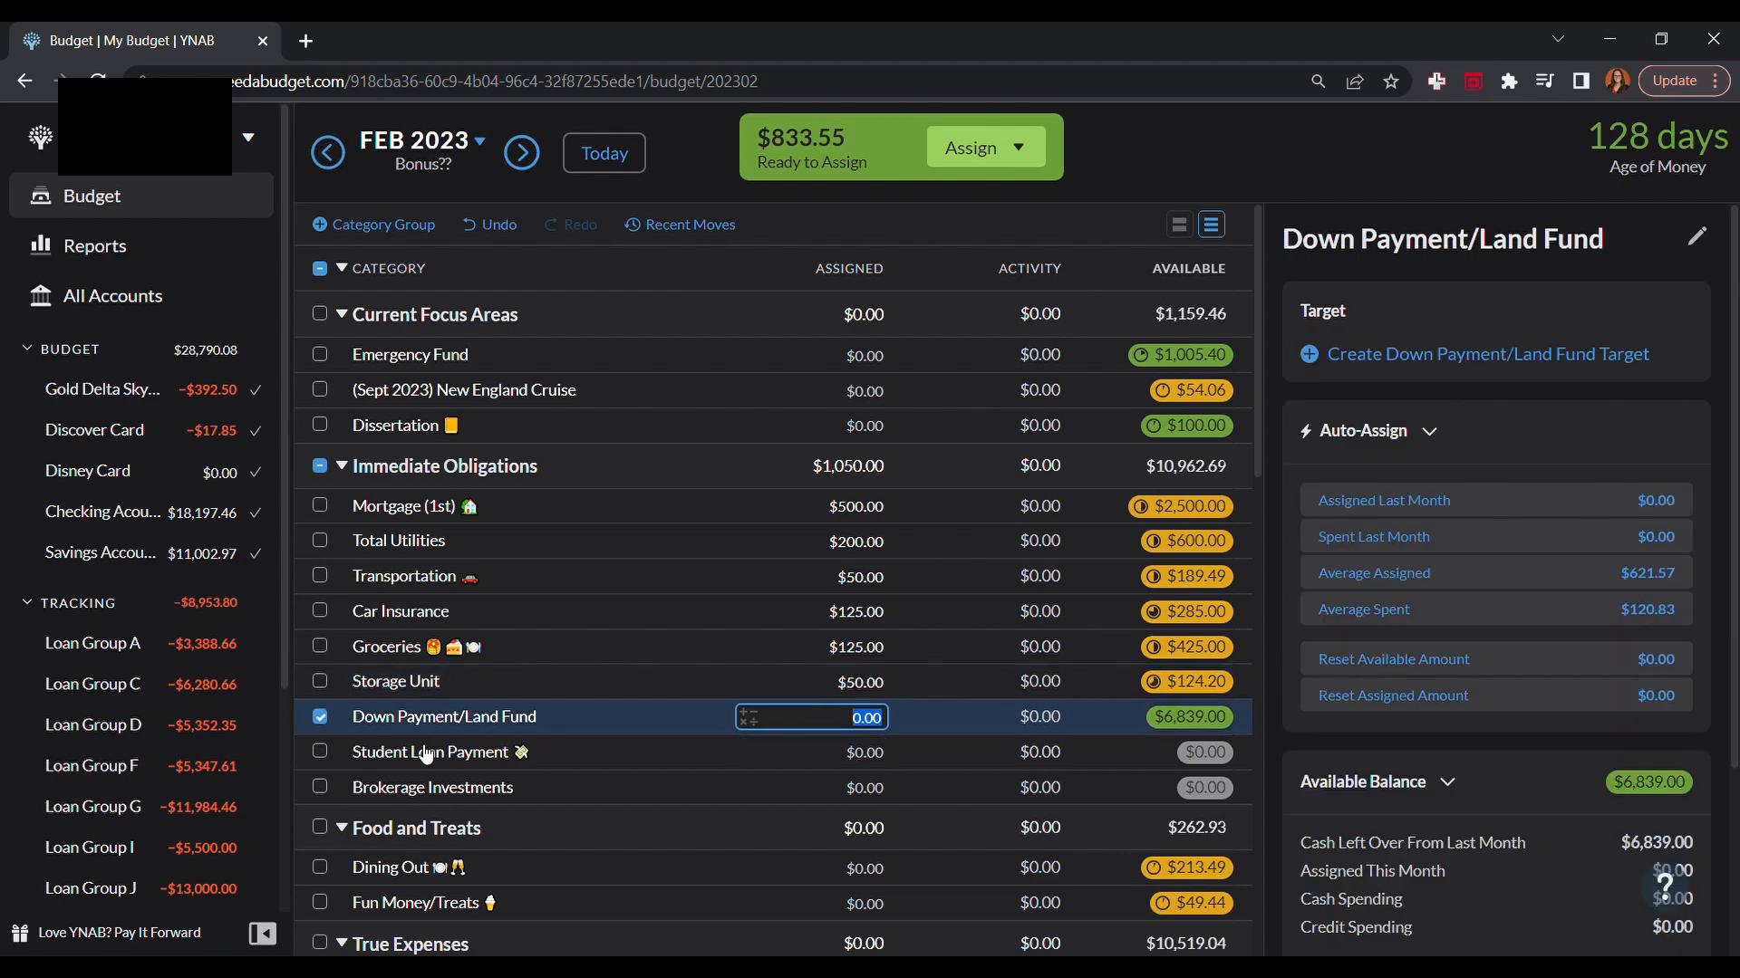
click(322, 719)
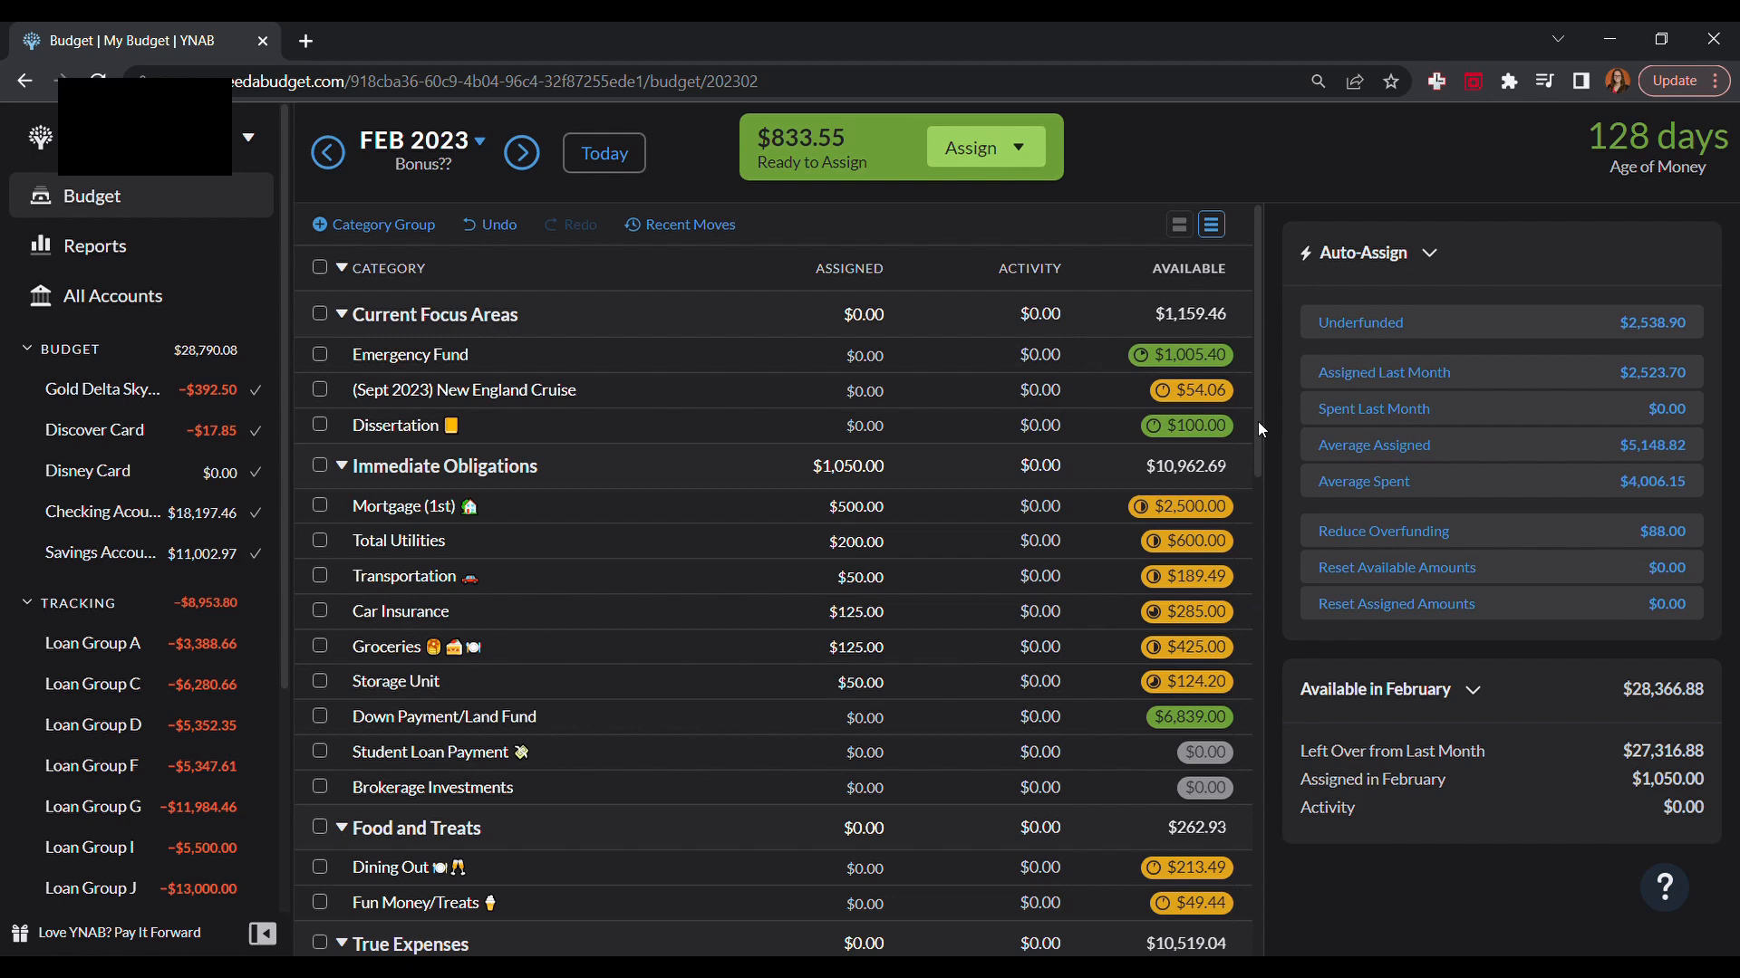
Step: In the Food and Treats group, assign $75 to Dining Out and $20 to Fun Money/Treats
drag(1257, 421, 1254, 606)
click(889, 364)
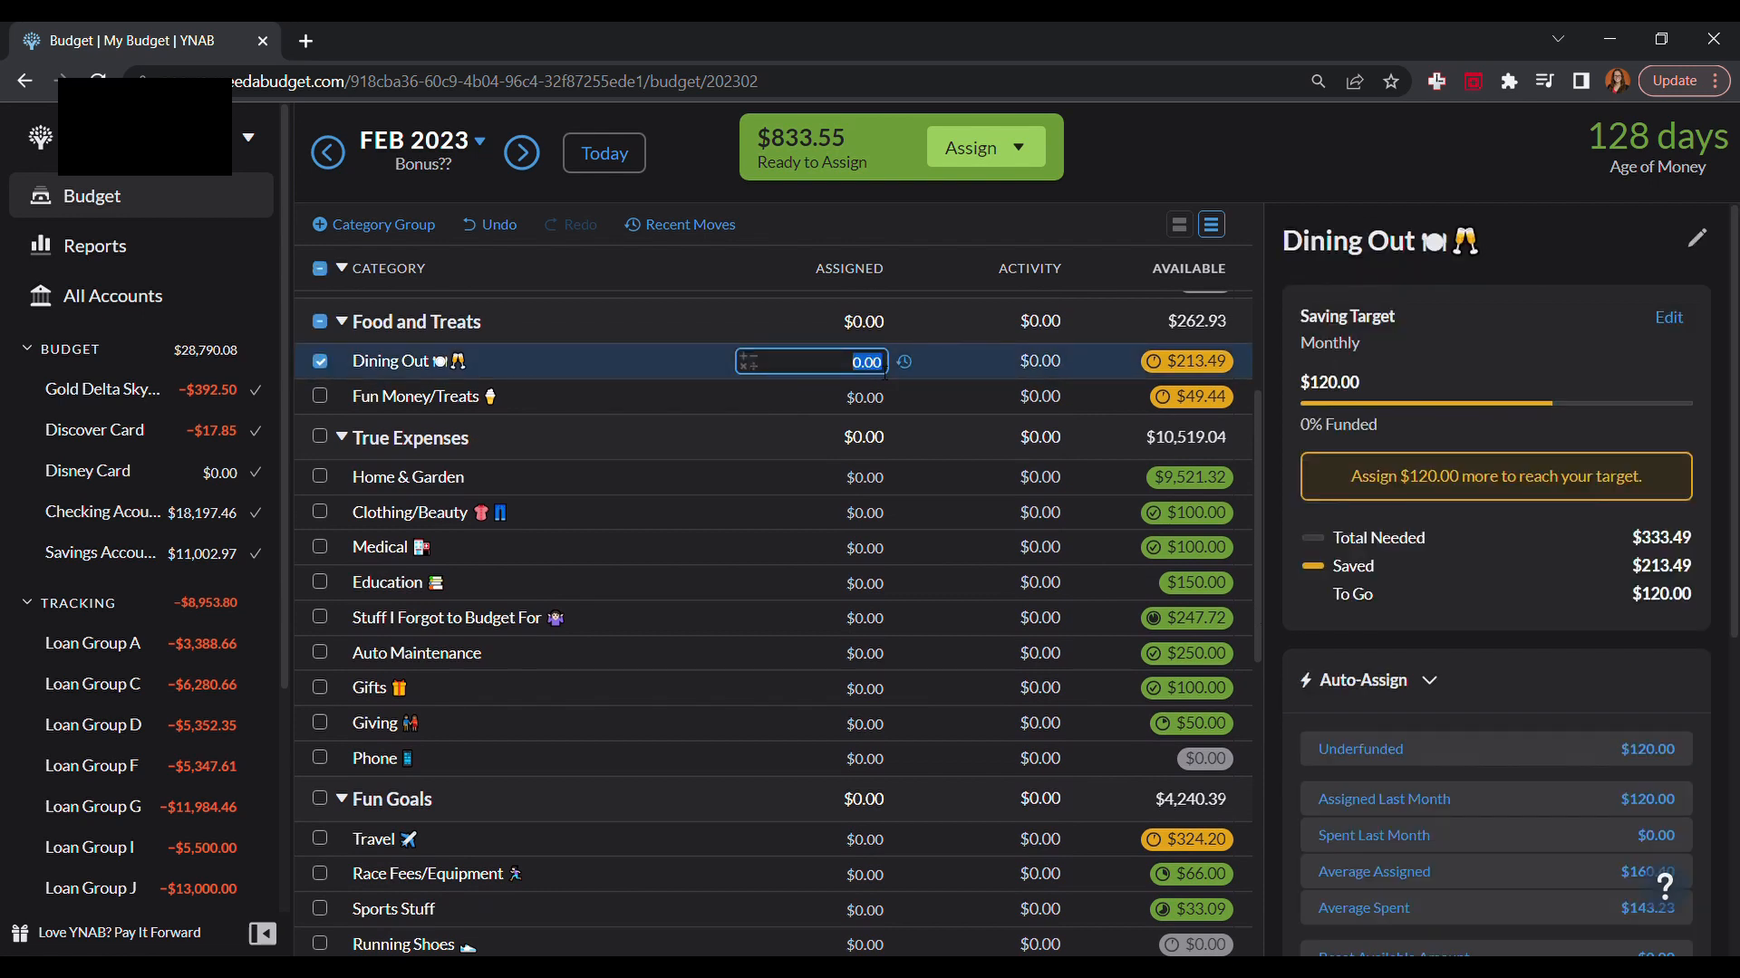
text(75)
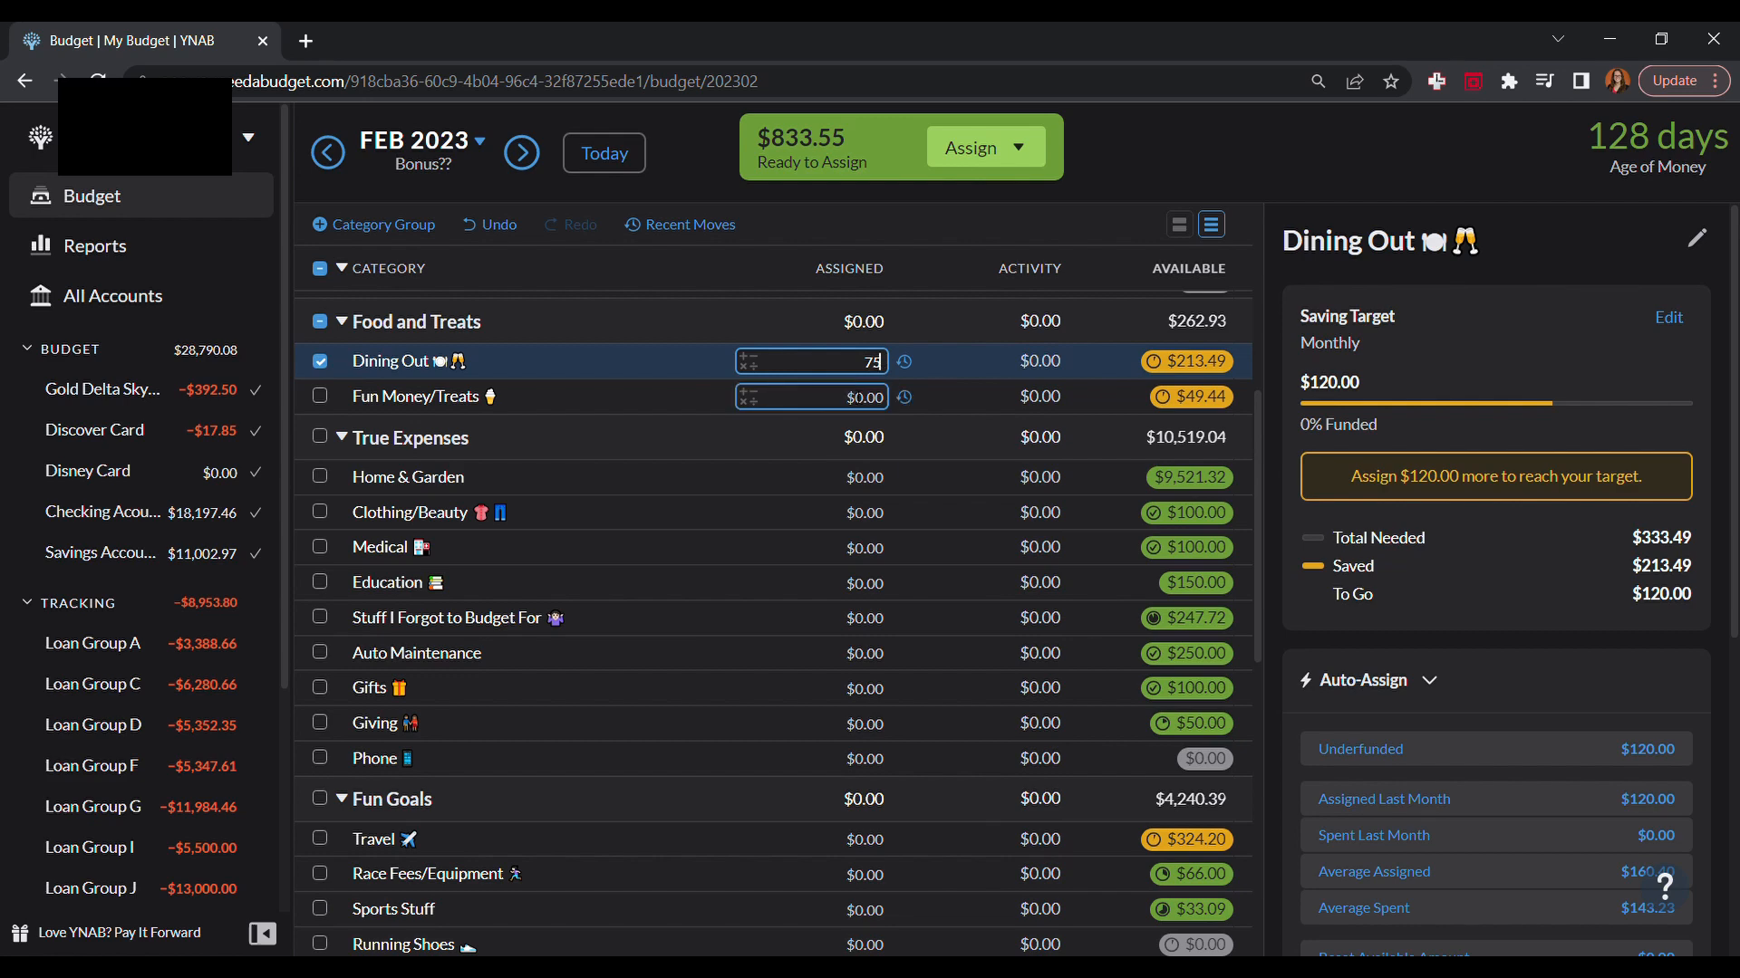
click(850, 397)
text(20)
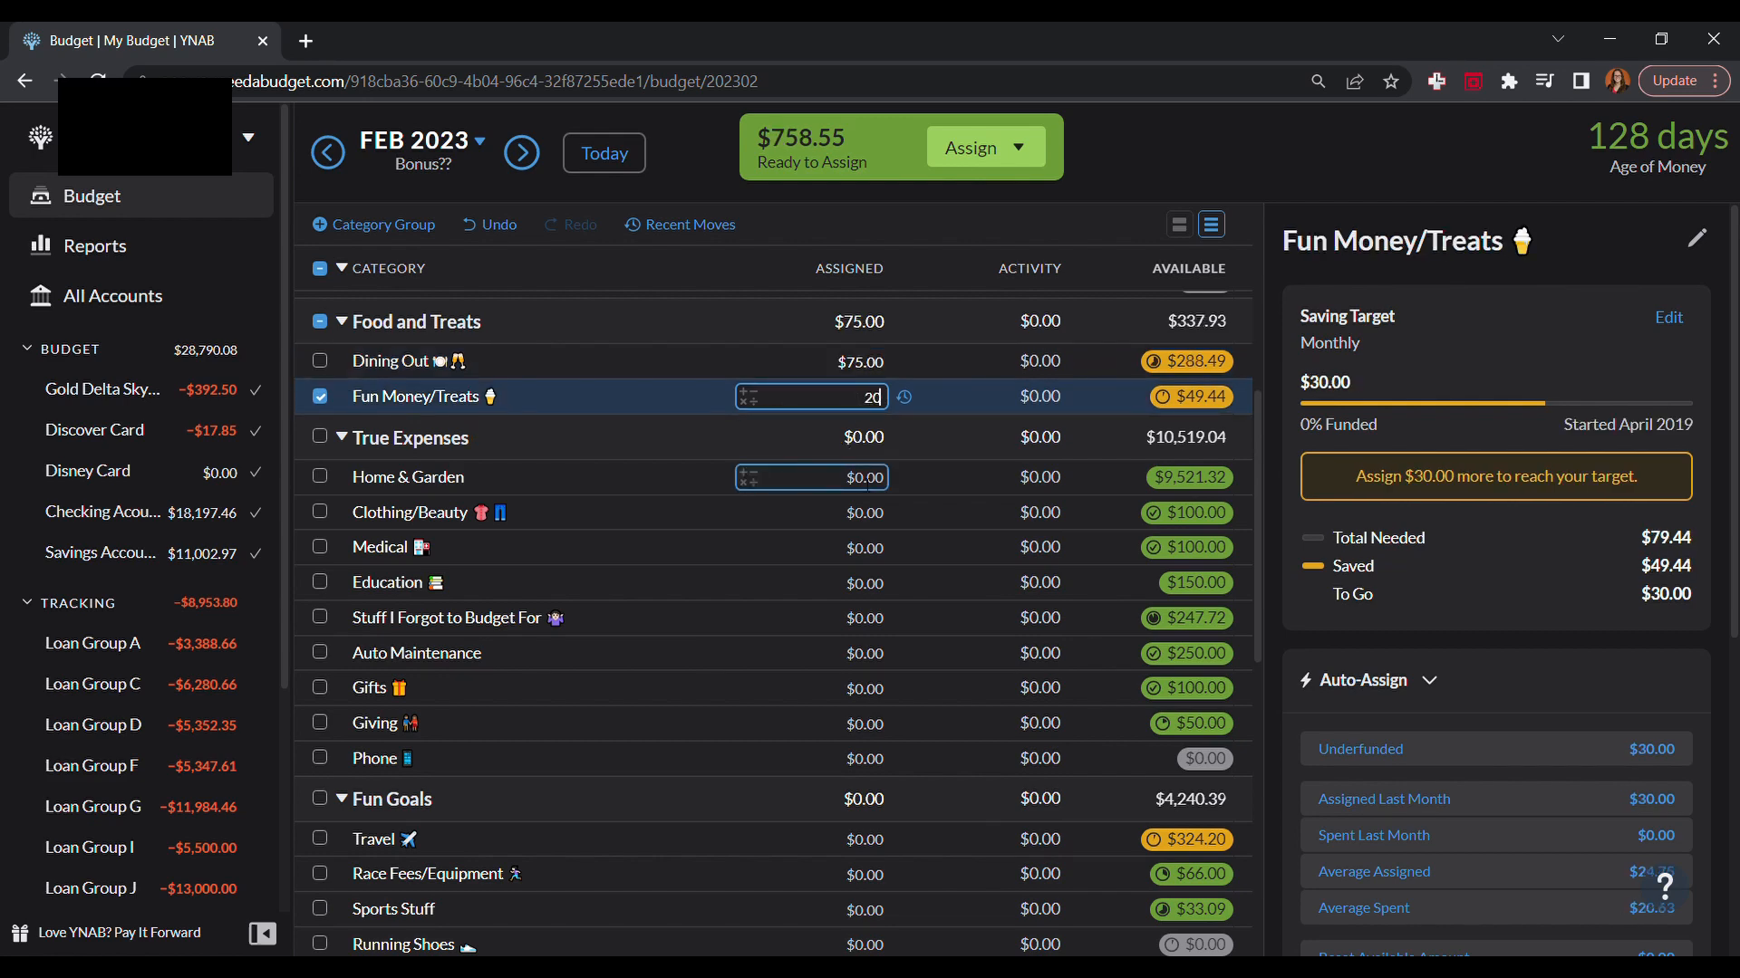
click(865, 478)
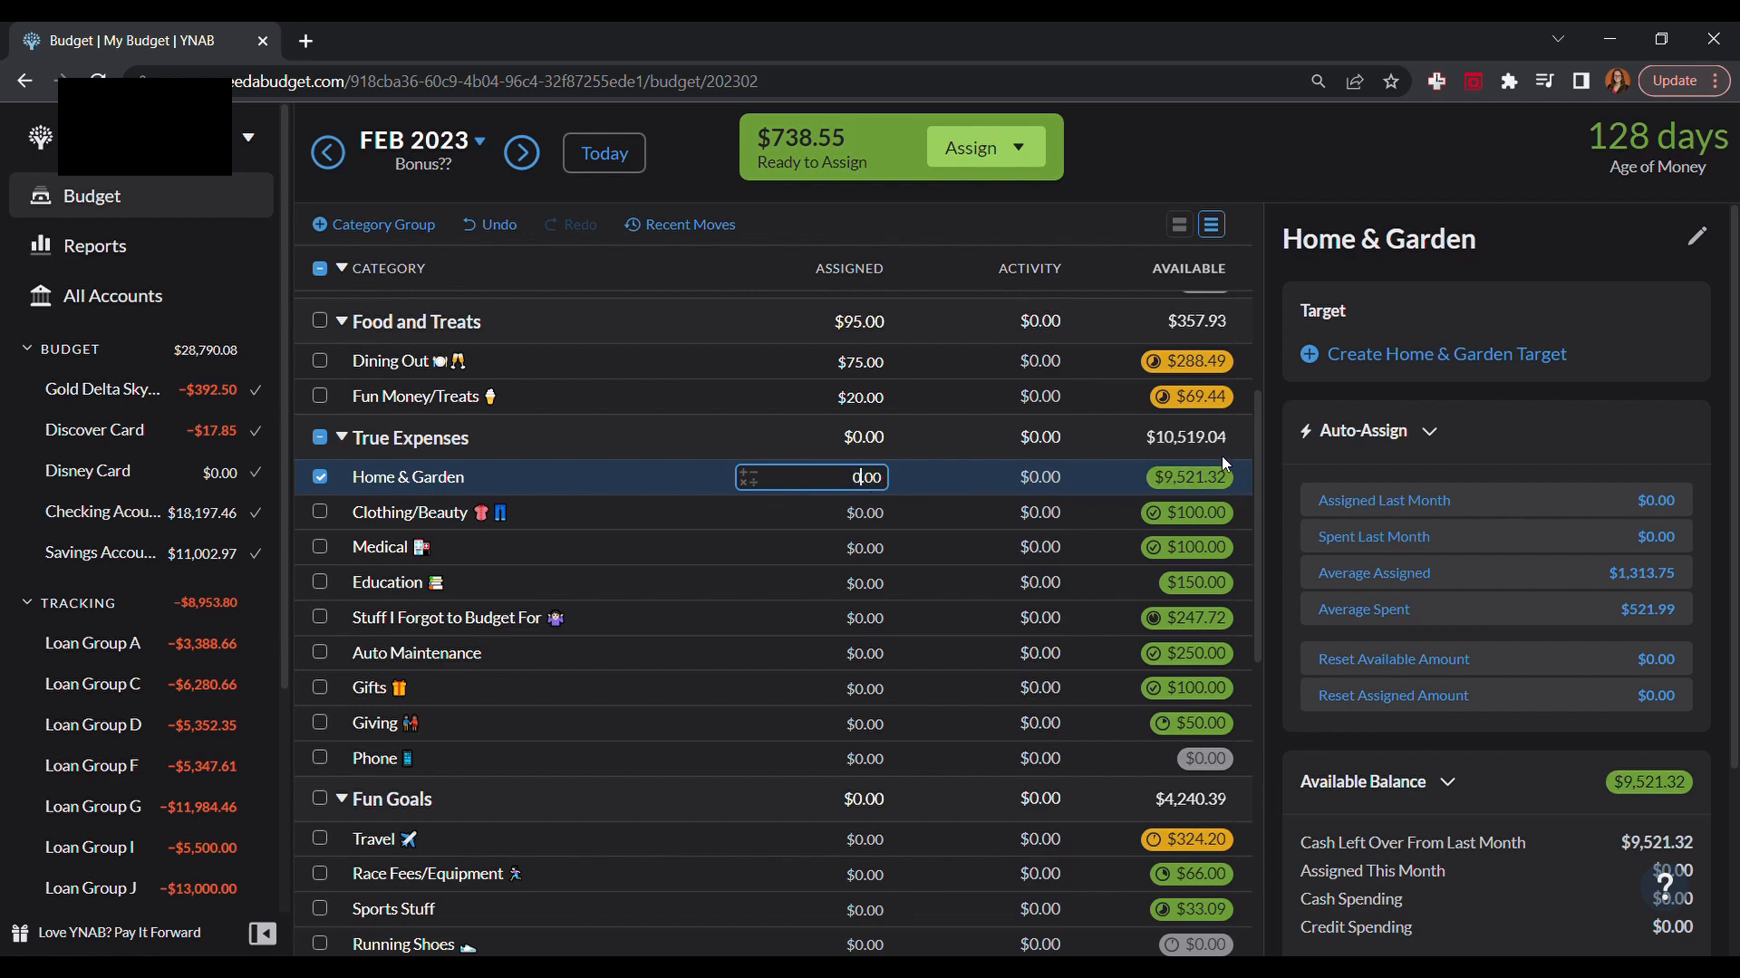
click(878, 620)
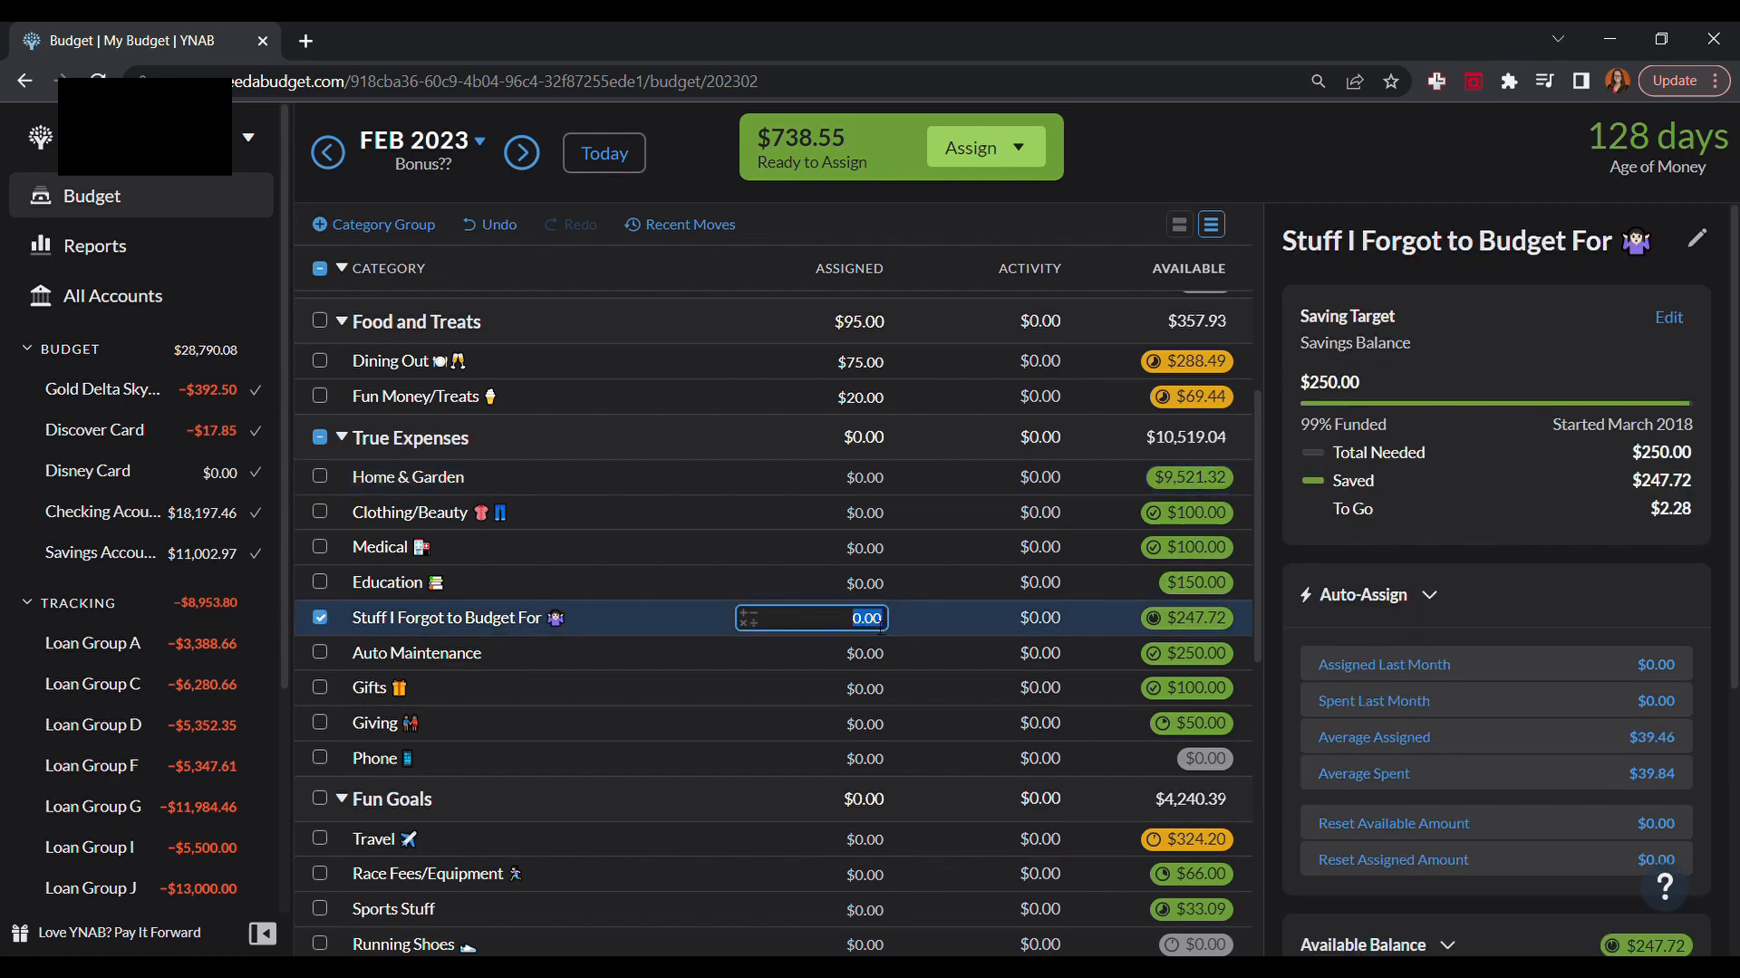
key(BackSpace)
click(321, 618)
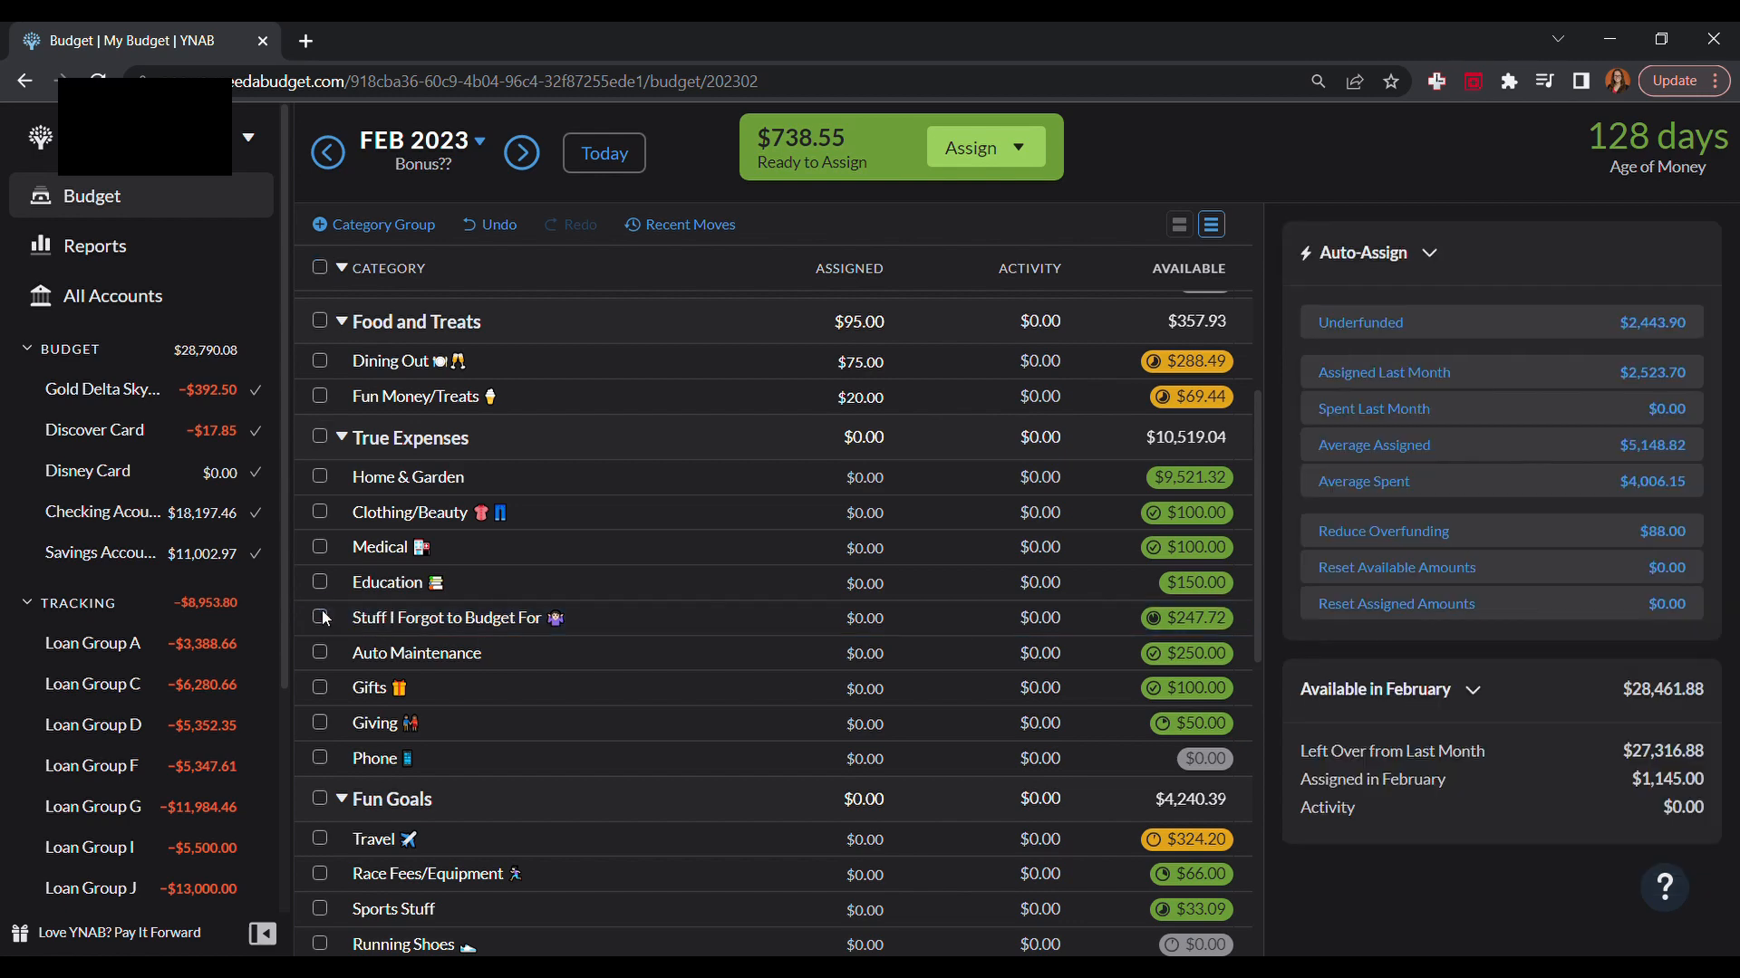
Step: In the Fun Goals group, assign $150 to Travel and $50 to Crafts
click(1250, 524)
drag(1254, 524, 1259, 651)
click(875, 496)
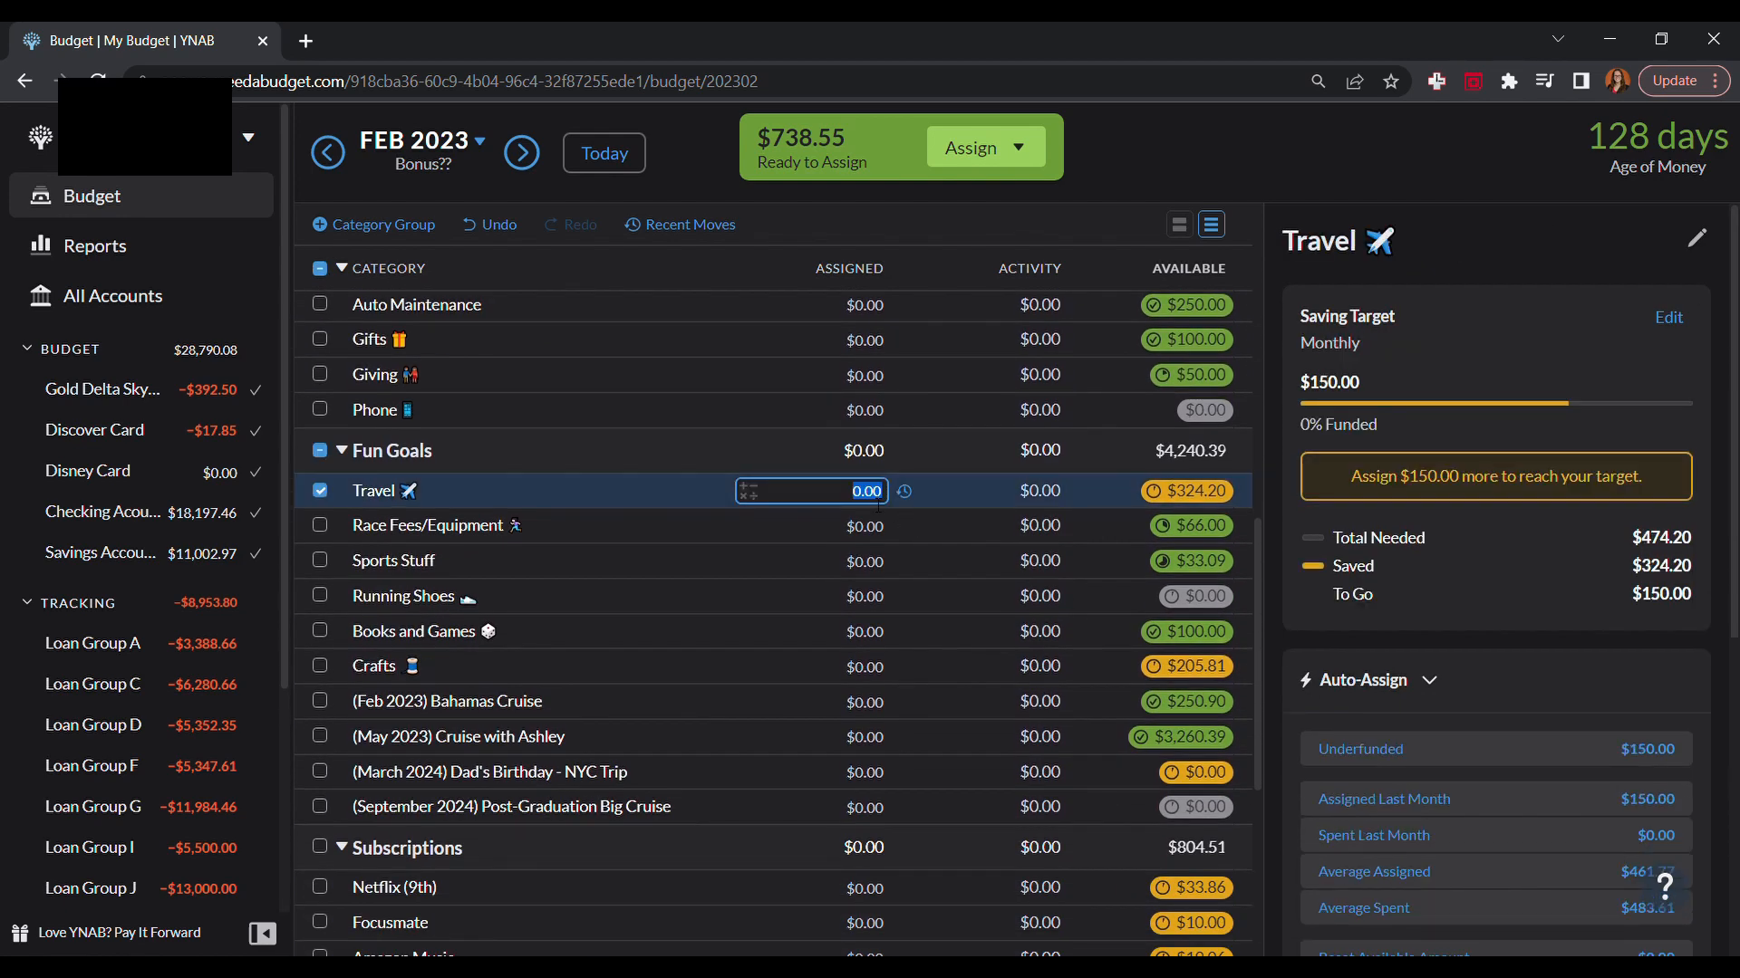
text(150)
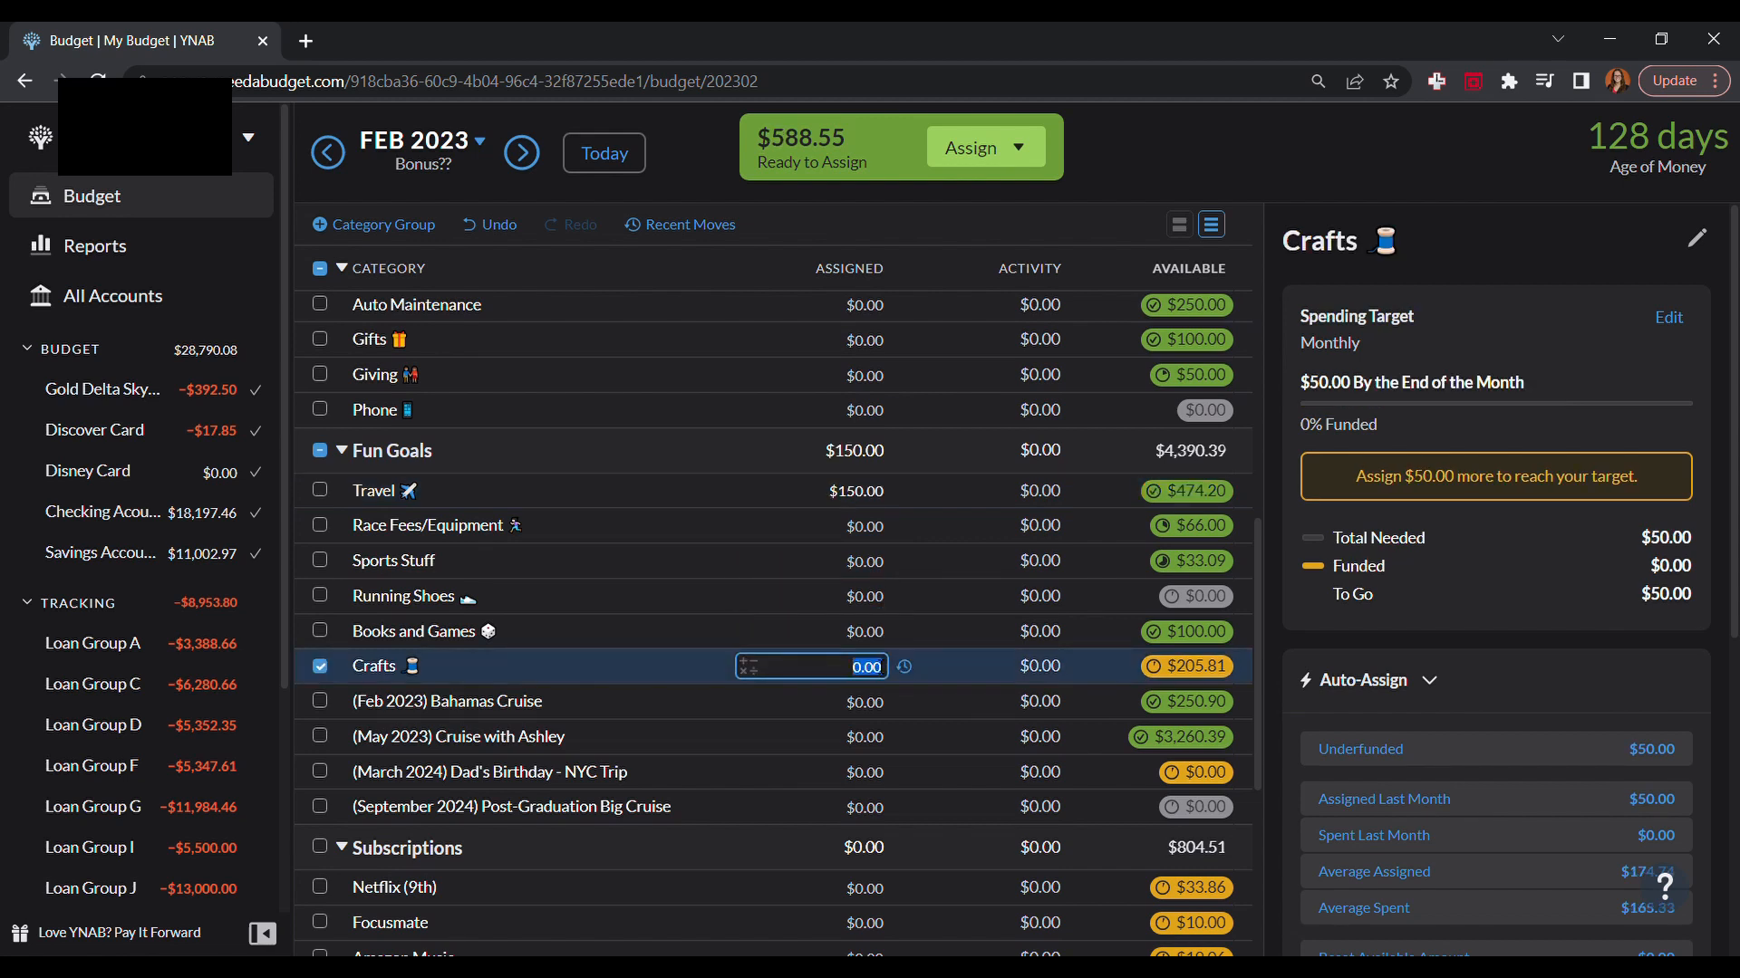
text(50)
click(329, 671)
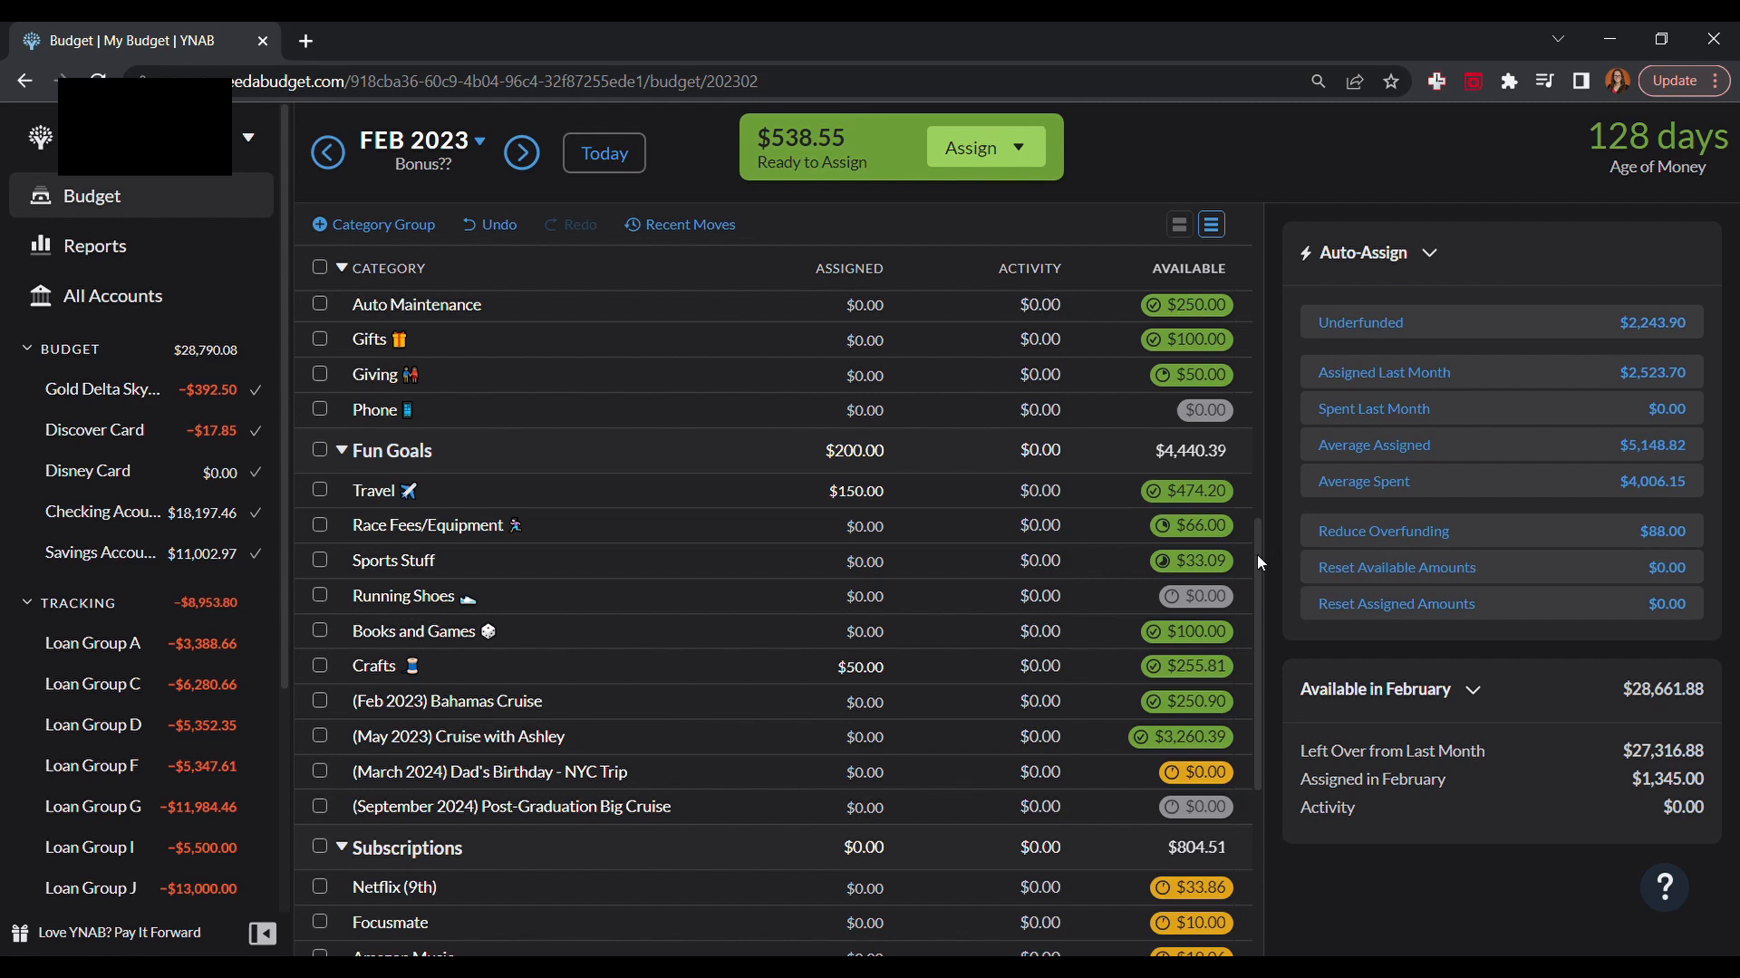
Step: Auto-assign the underfunded amounts to all categories in the Subscriptions group, then deselect the group
drag(1258, 554, 1267, 725)
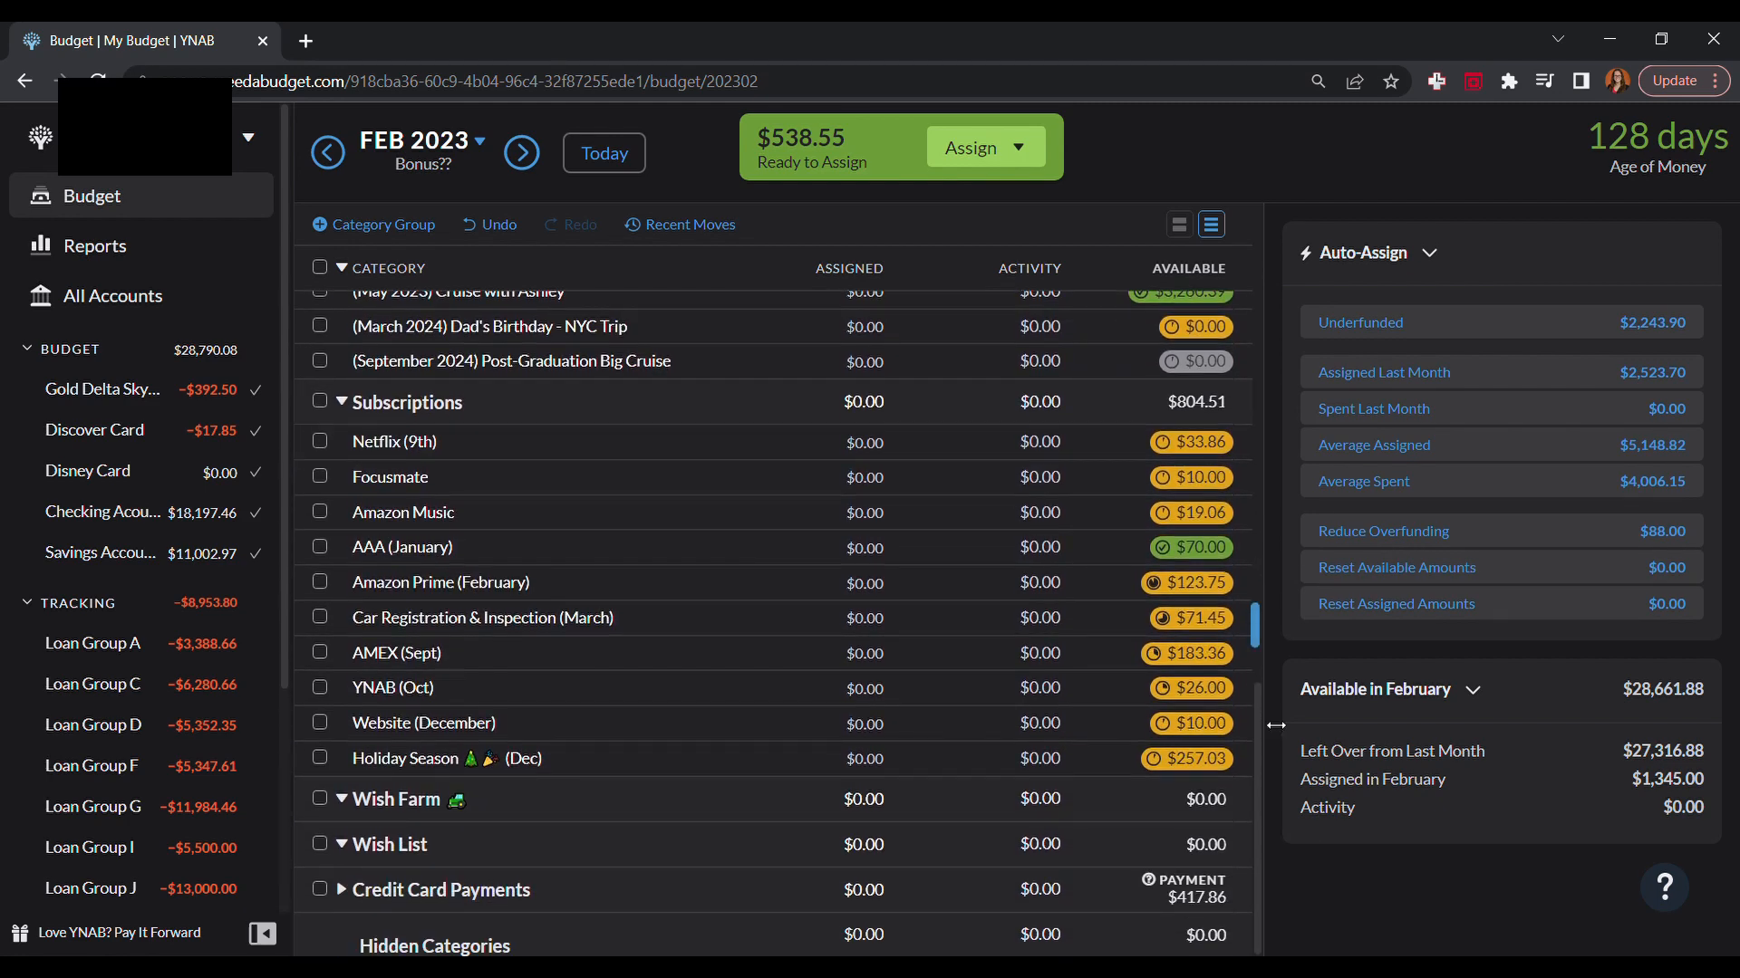
click(326, 395)
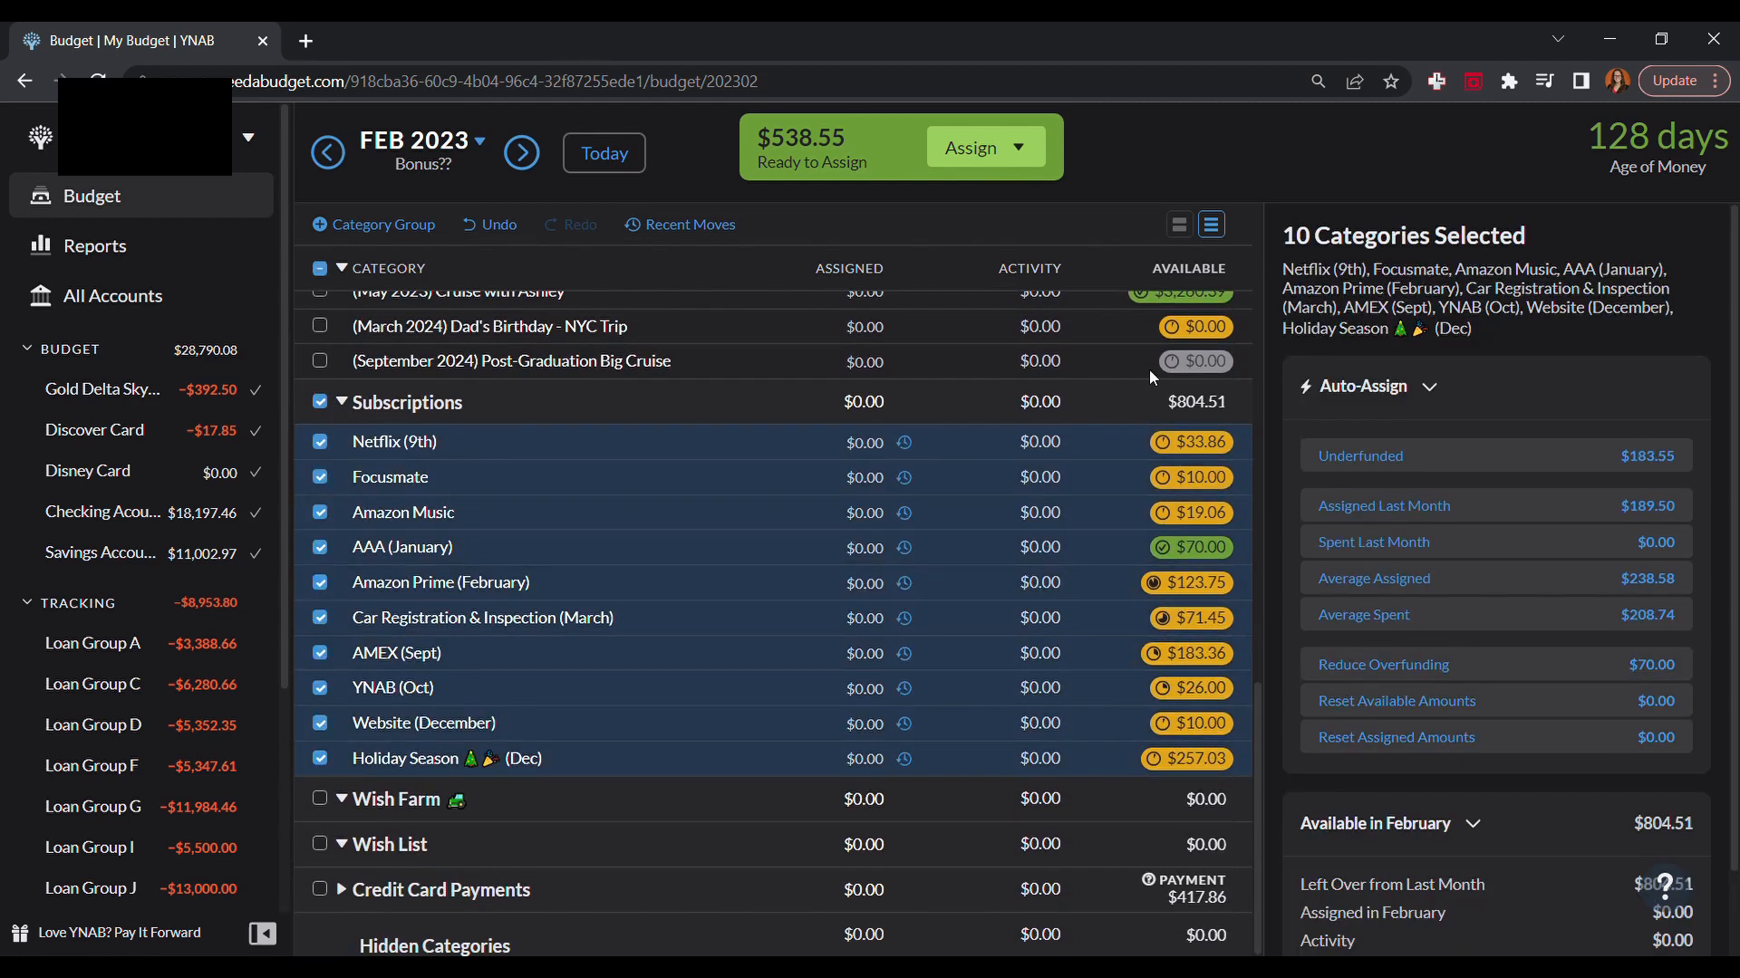
click(1383, 457)
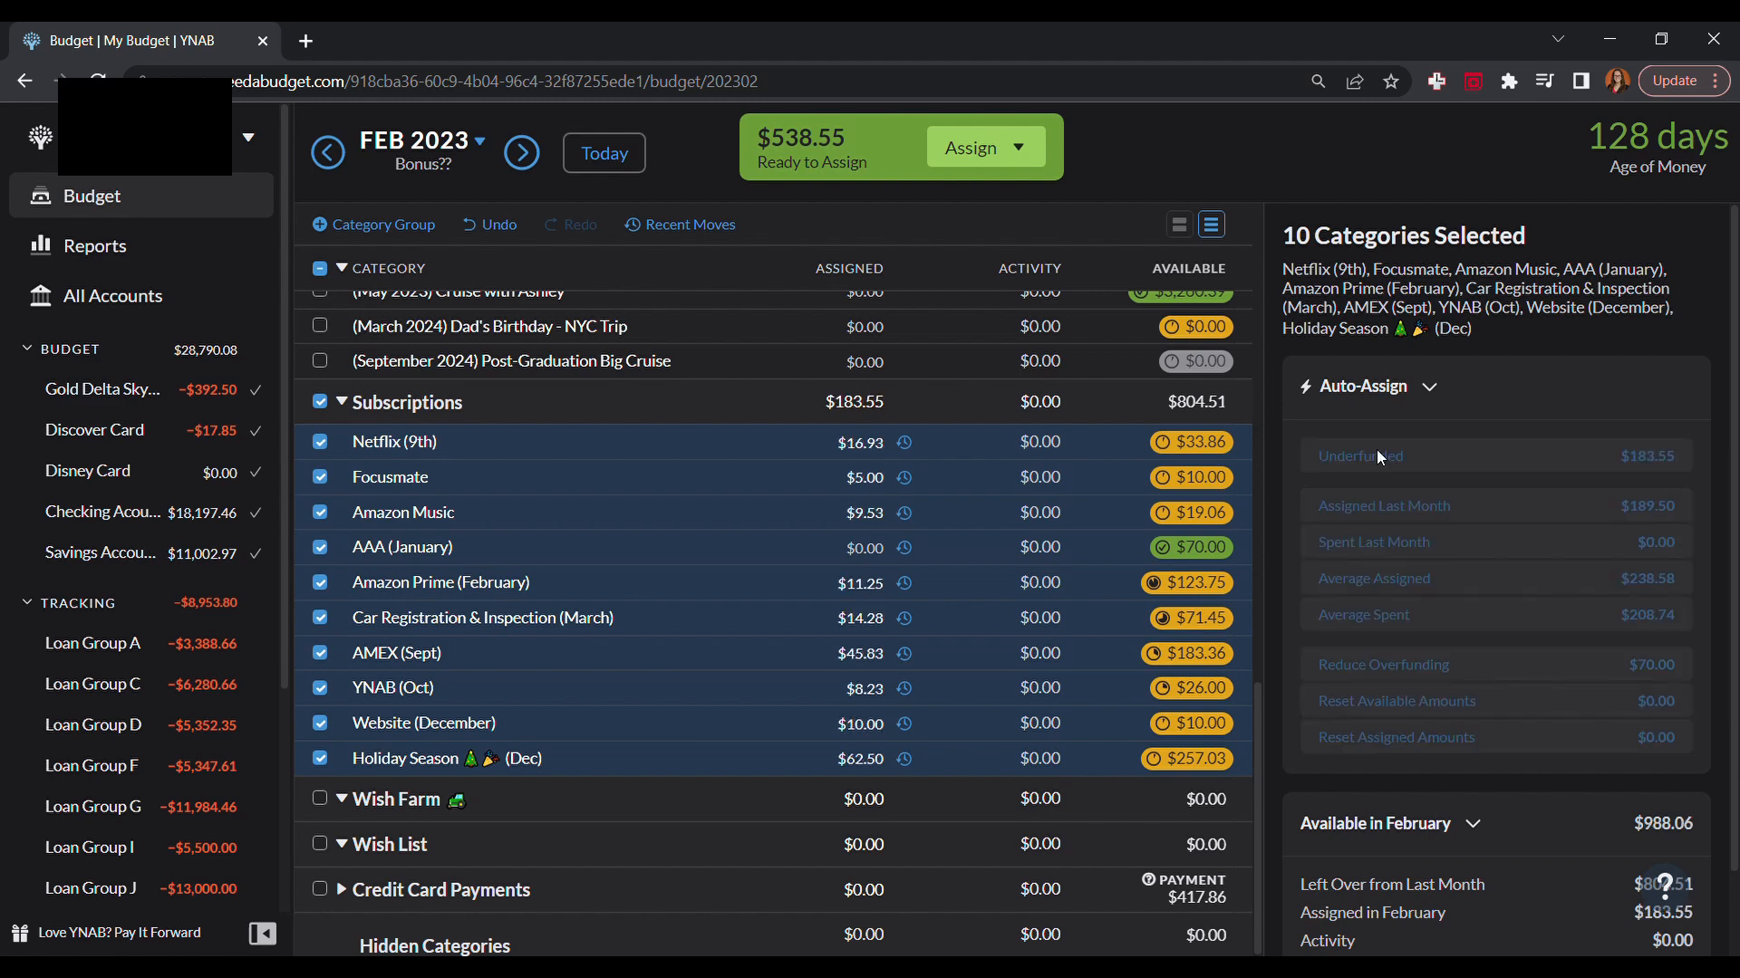
click(319, 402)
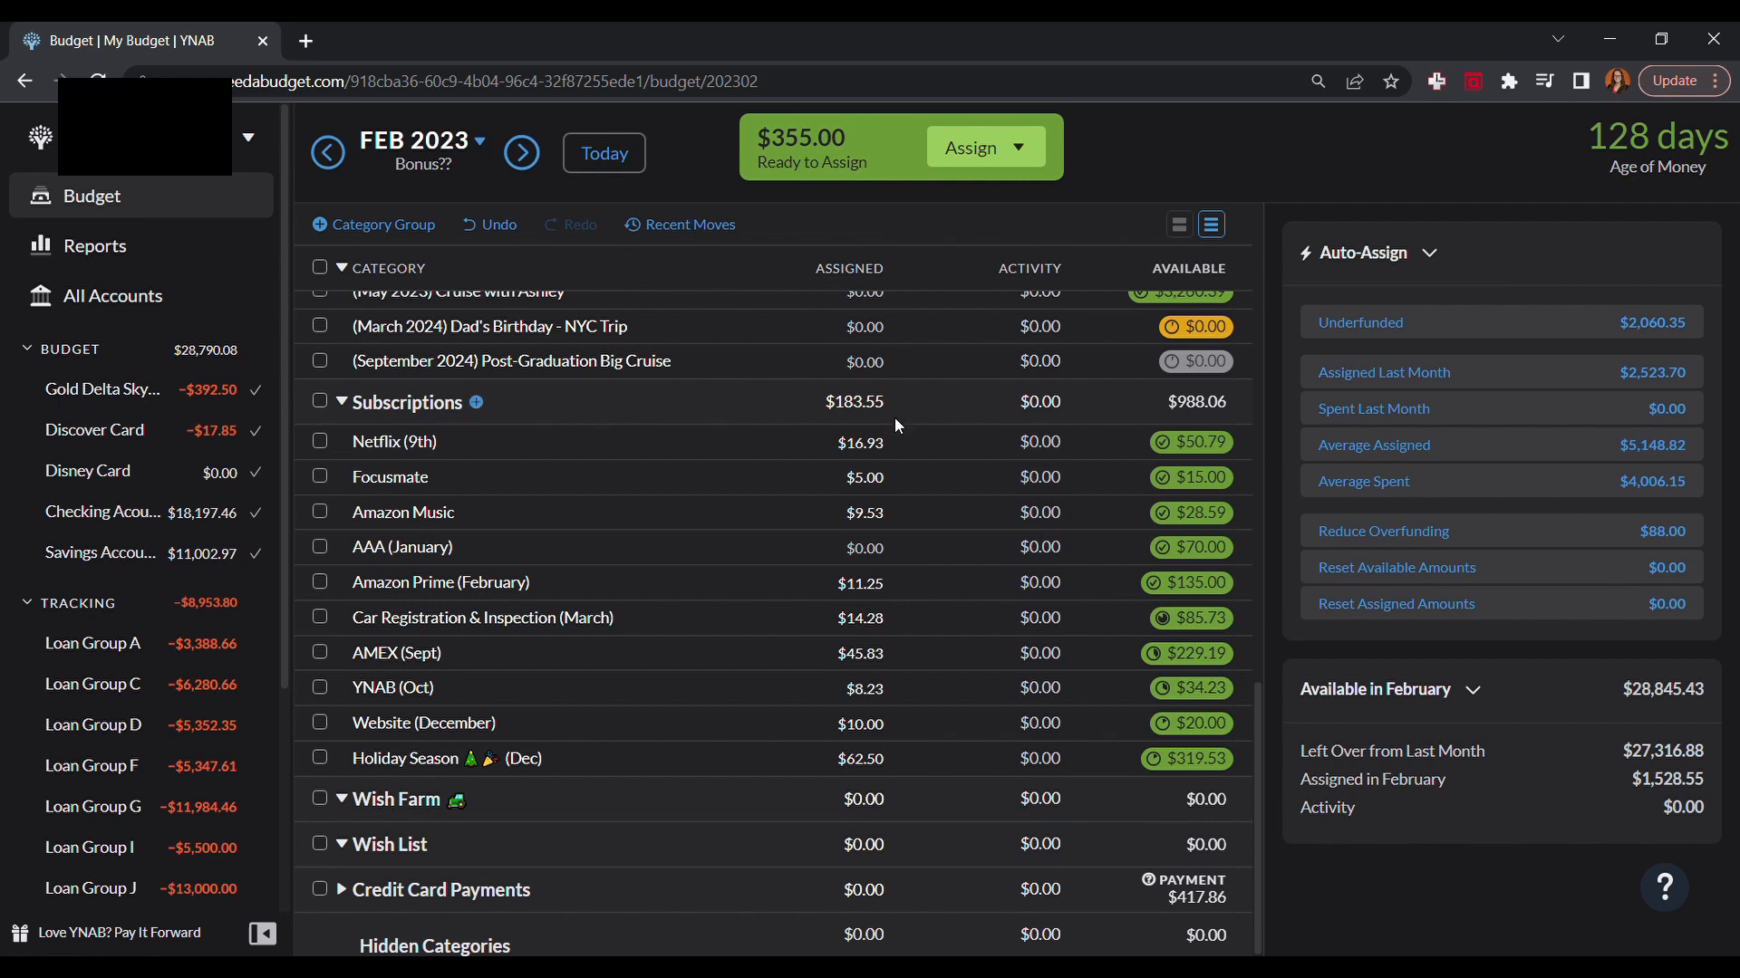
Step: Assign last month's amount of $5.83 to the AAA (January) subscription category
click(884, 555)
click(859, 555)
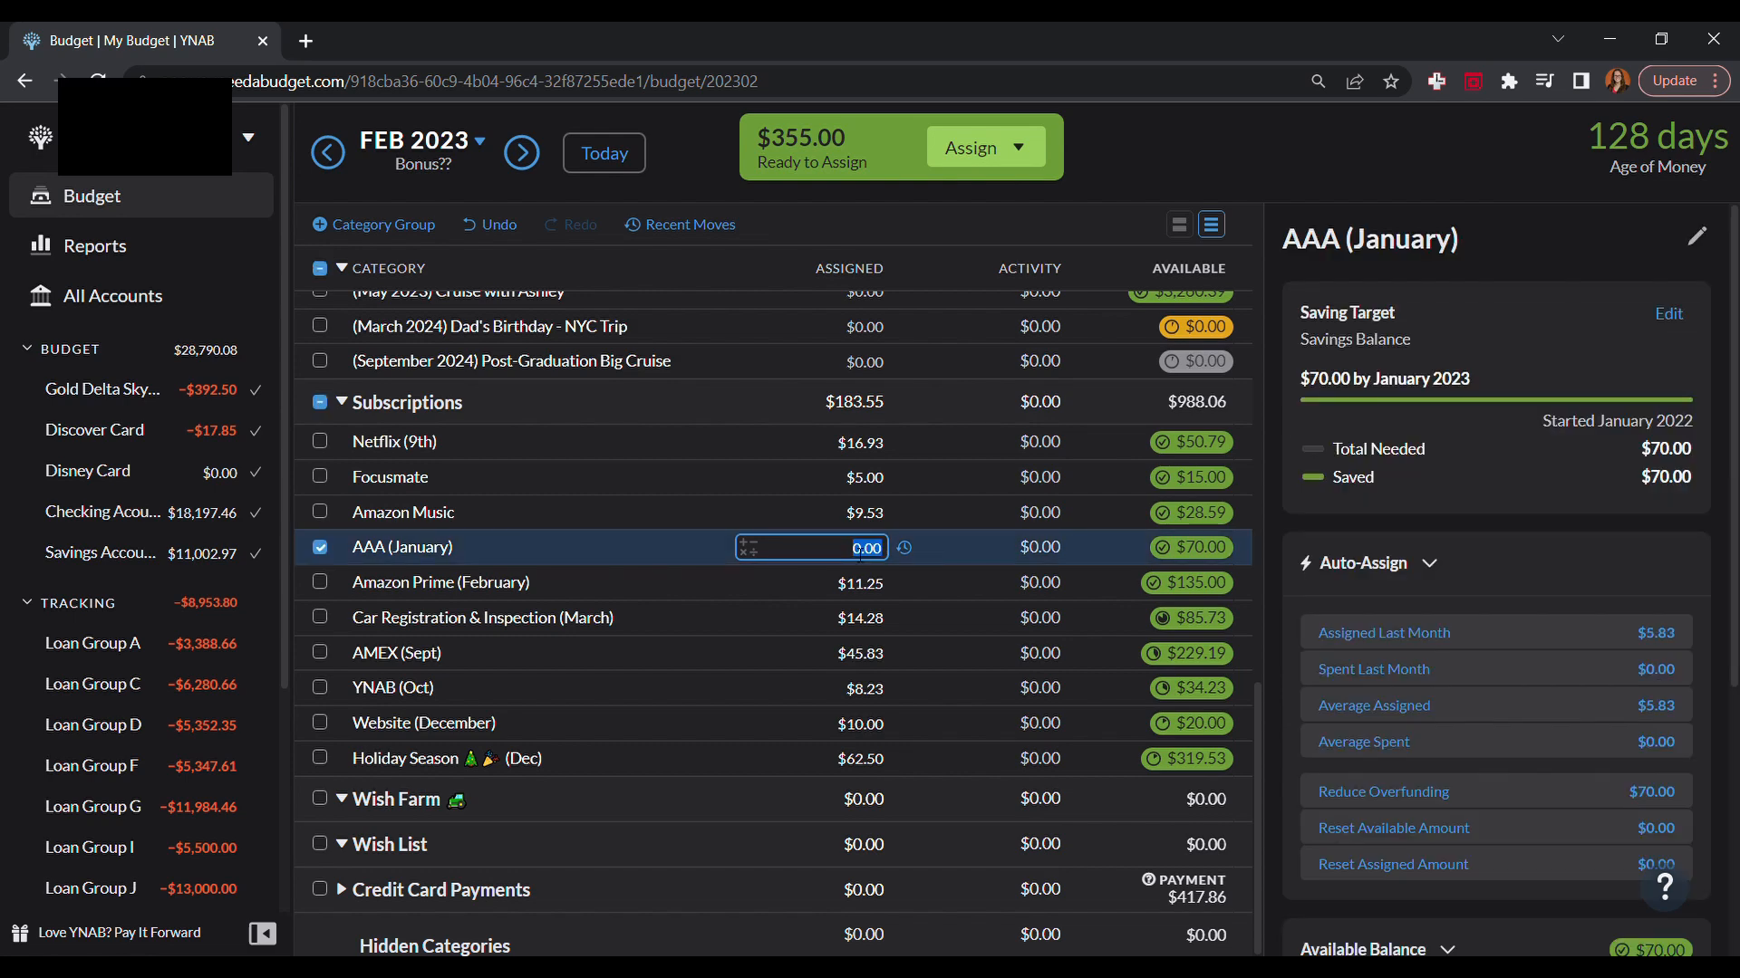
click(1528, 625)
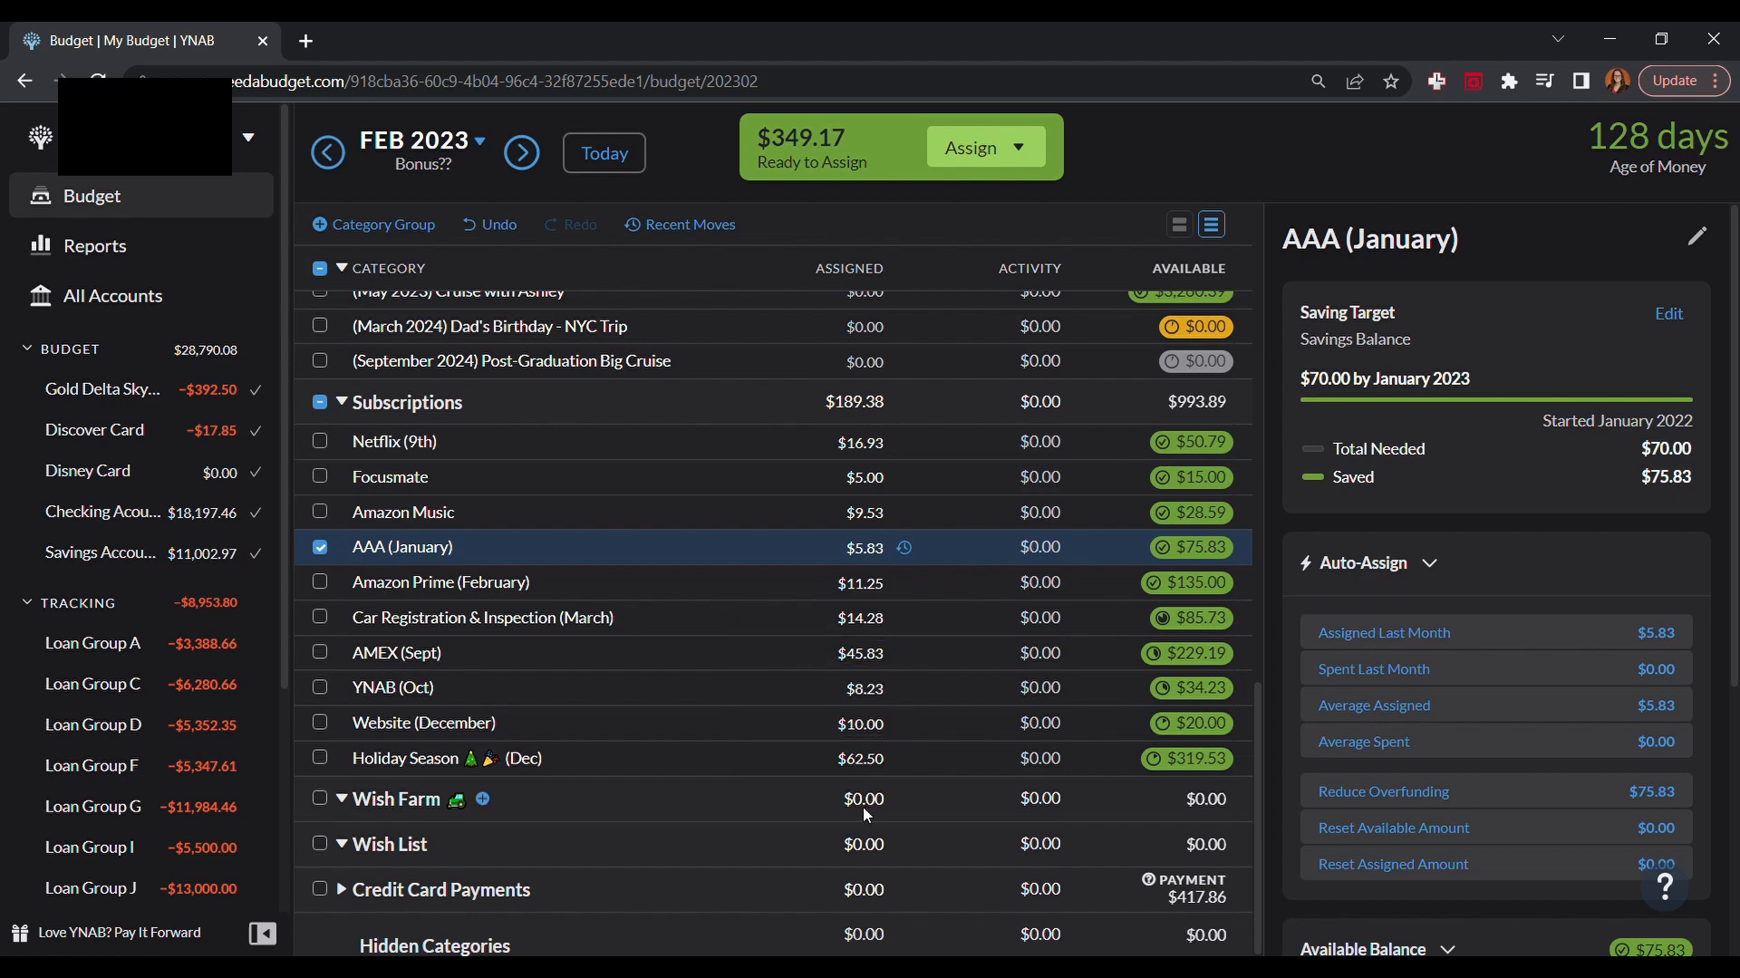
Step: Return to the current month's budget and examine the targets of Emergency Fund, (Sept 2023) New England Cruise and Dissertation
drag(1259, 748, 1272, 245)
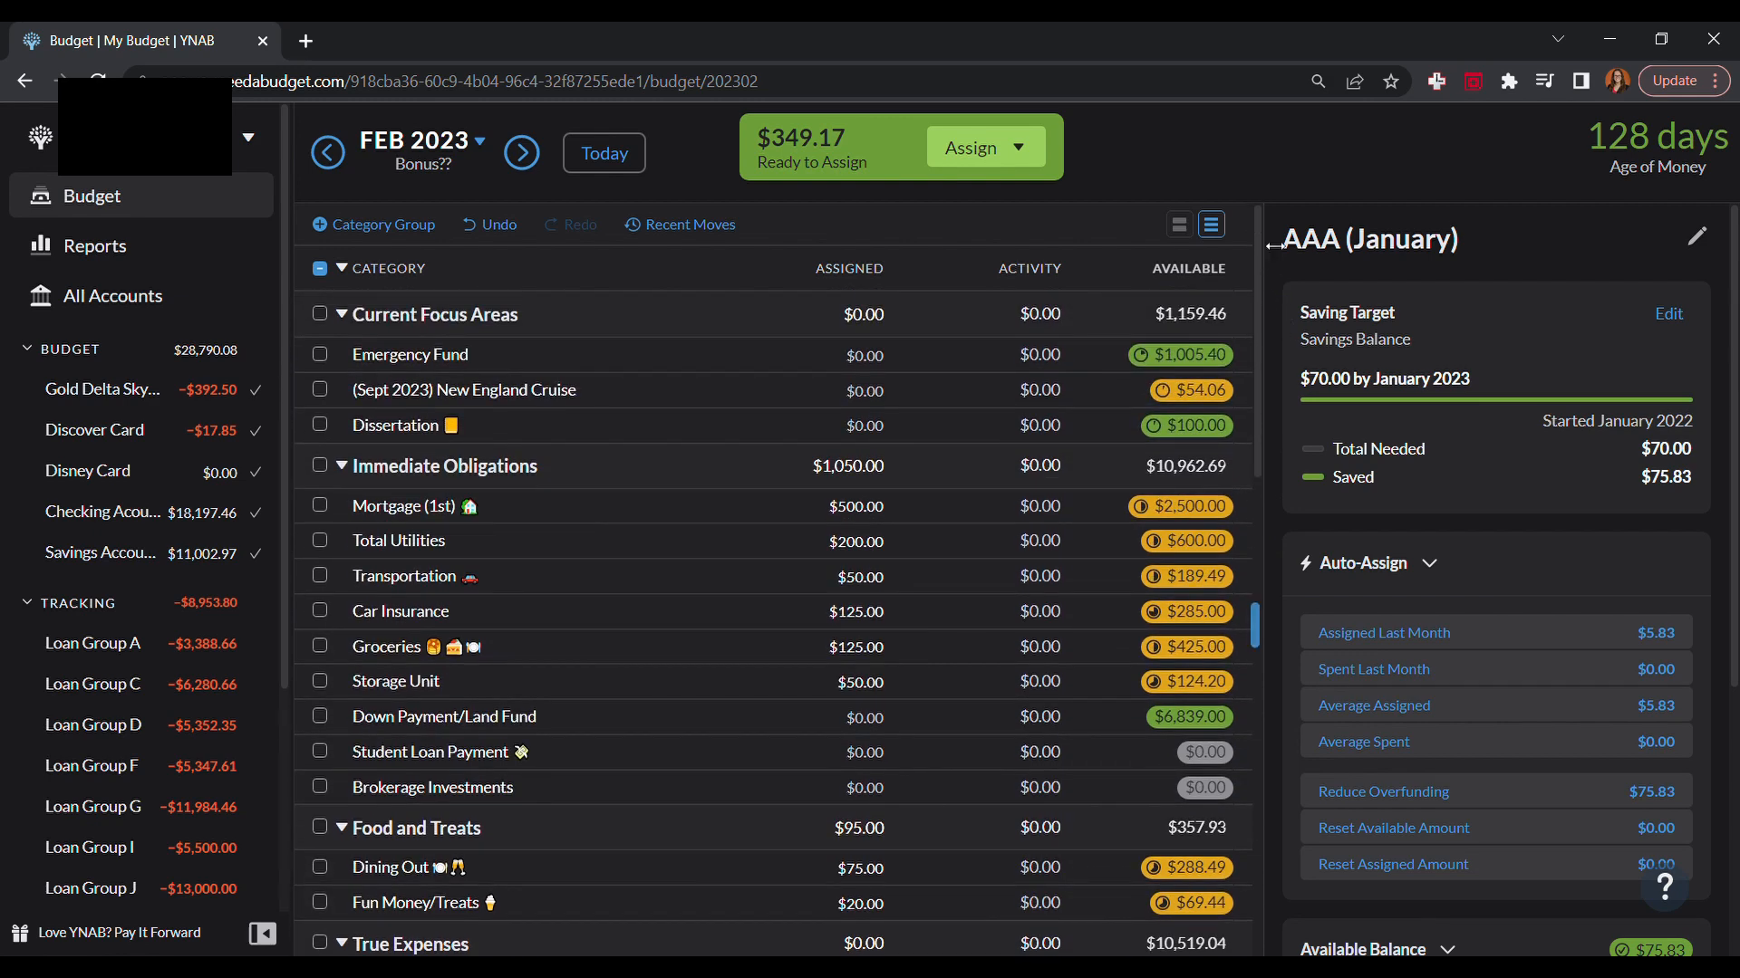
click(617, 172)
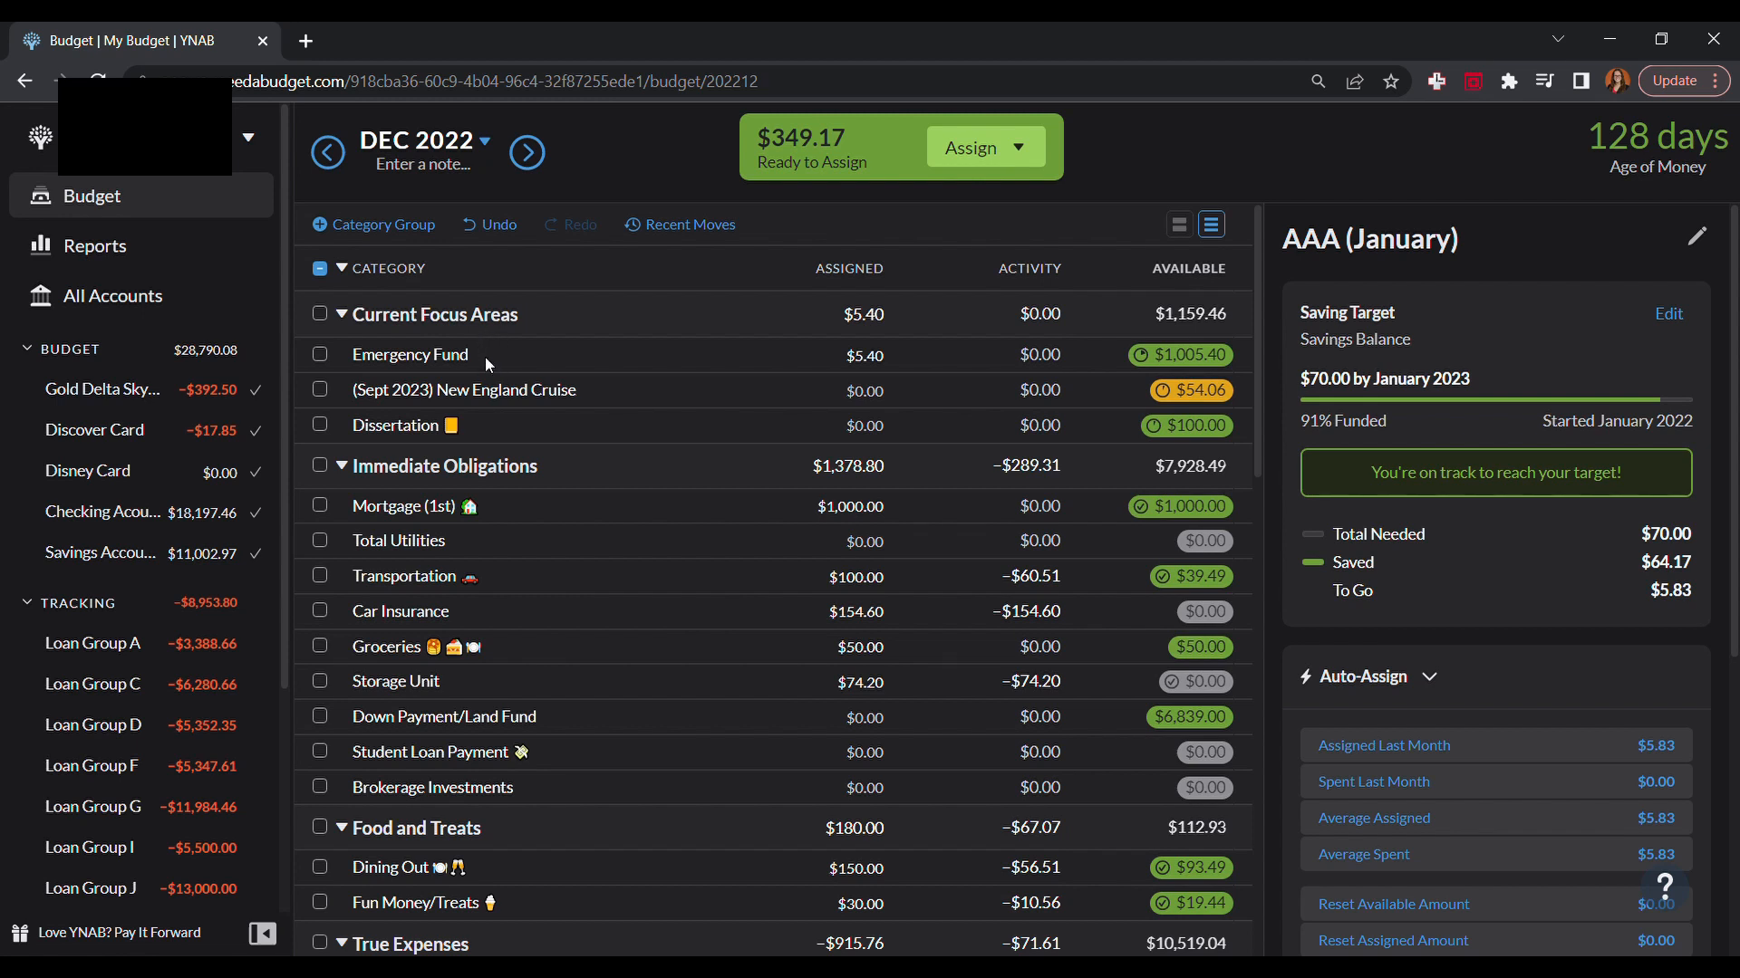
click(574, 360)
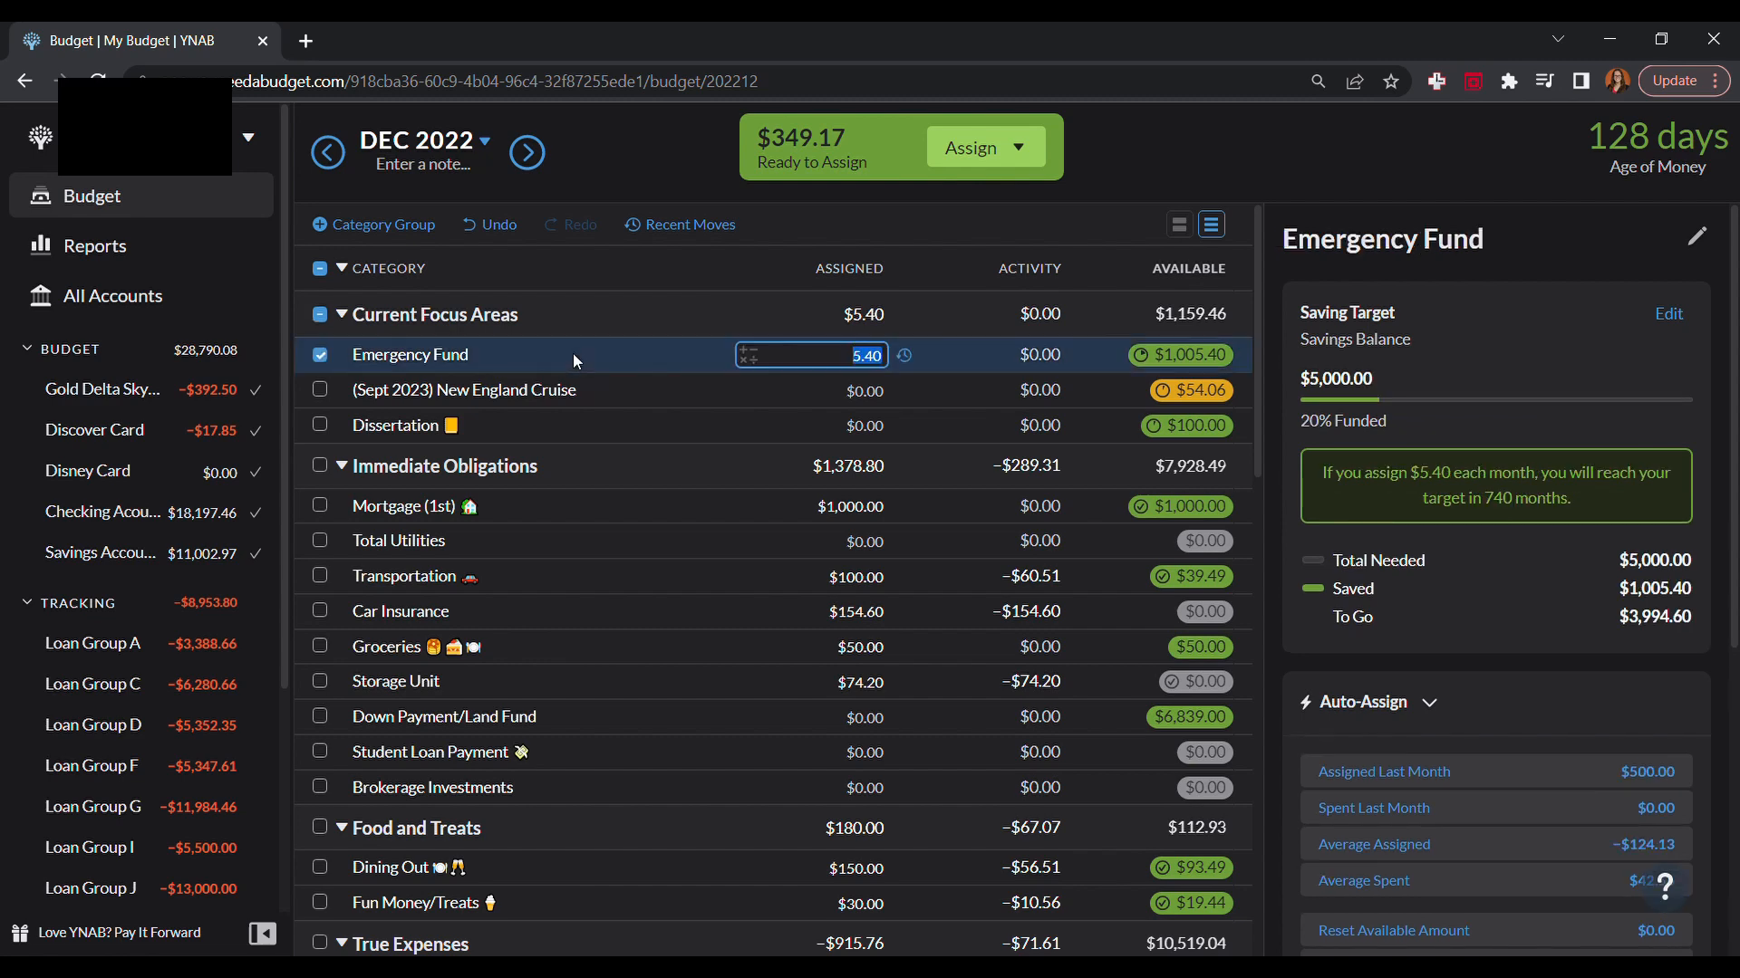
click(637, 384)
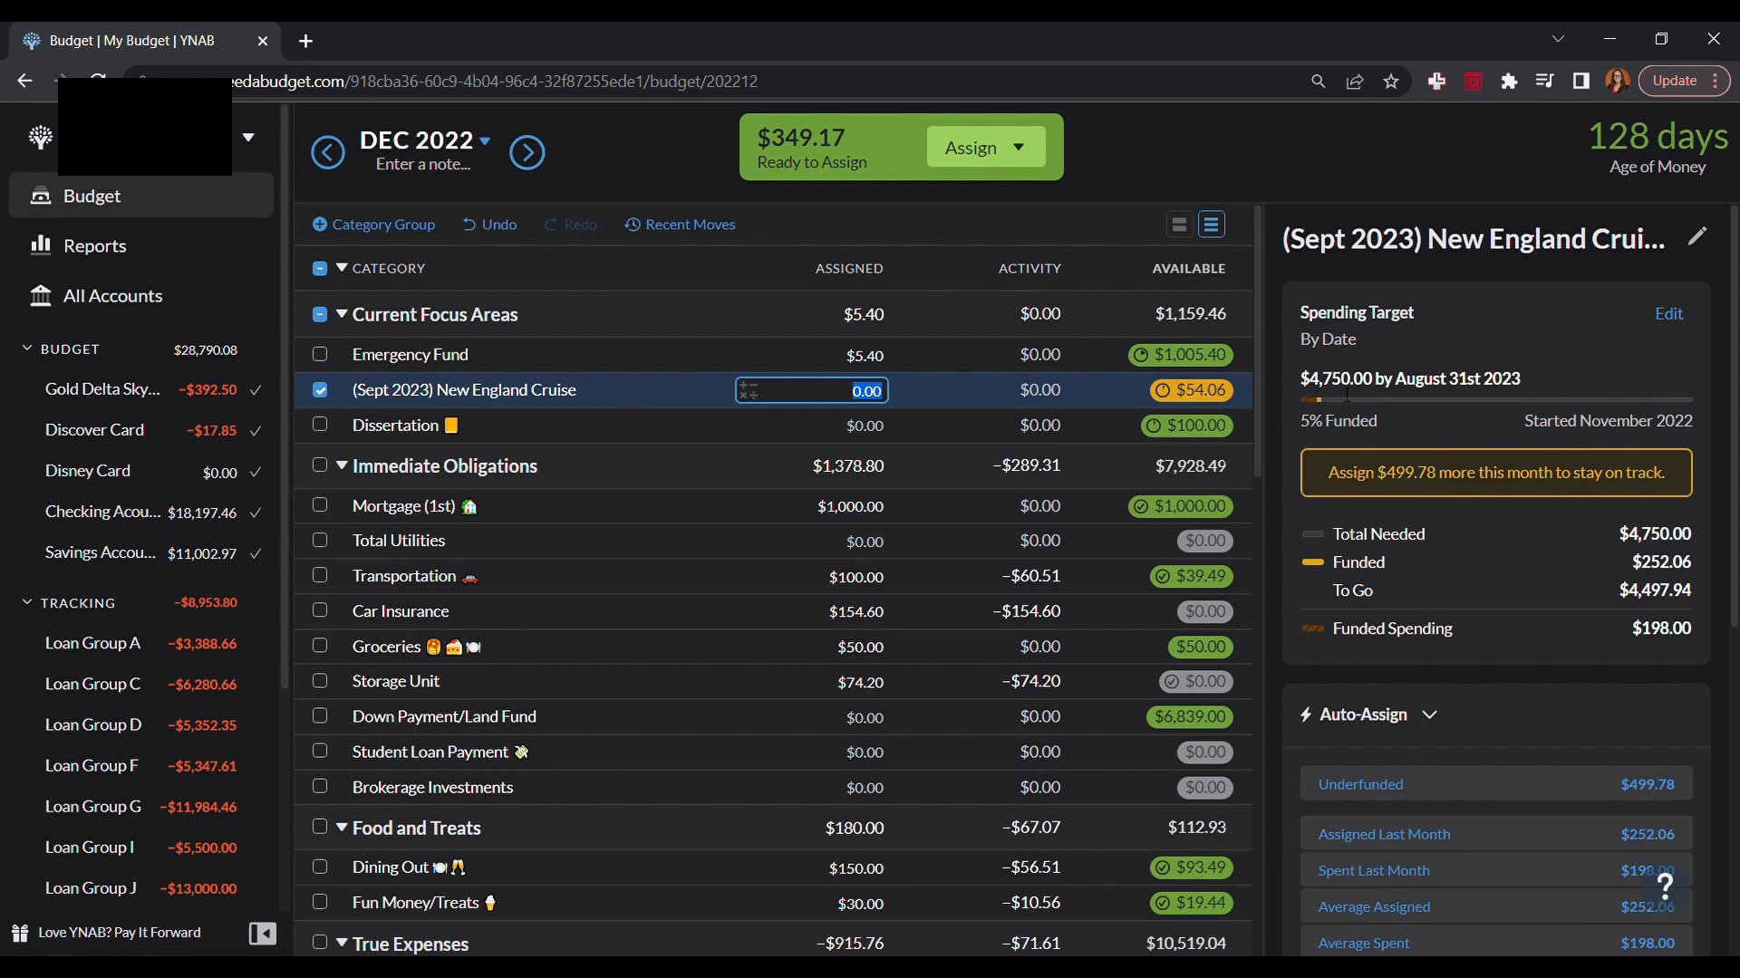
click(645, 423)
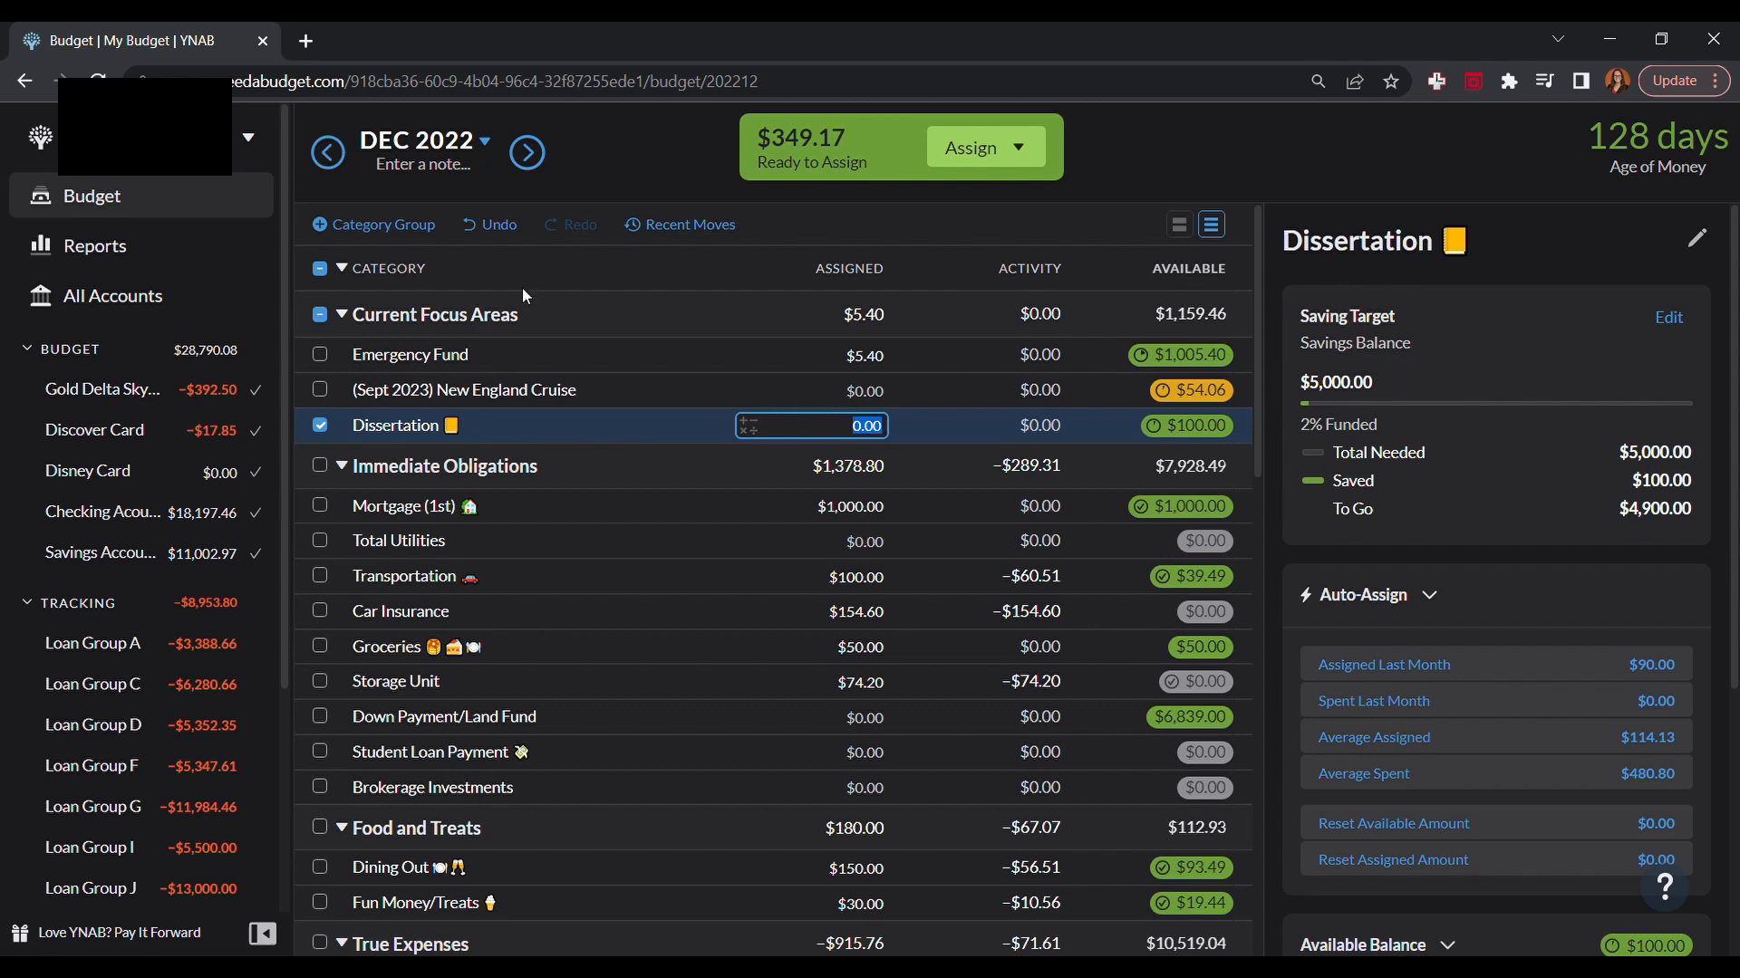
Step: Deselect Dissertation and add the remaining $349.17 to the Emergency Fund's assigned amount in Current Focus Areas
click(321, 427)
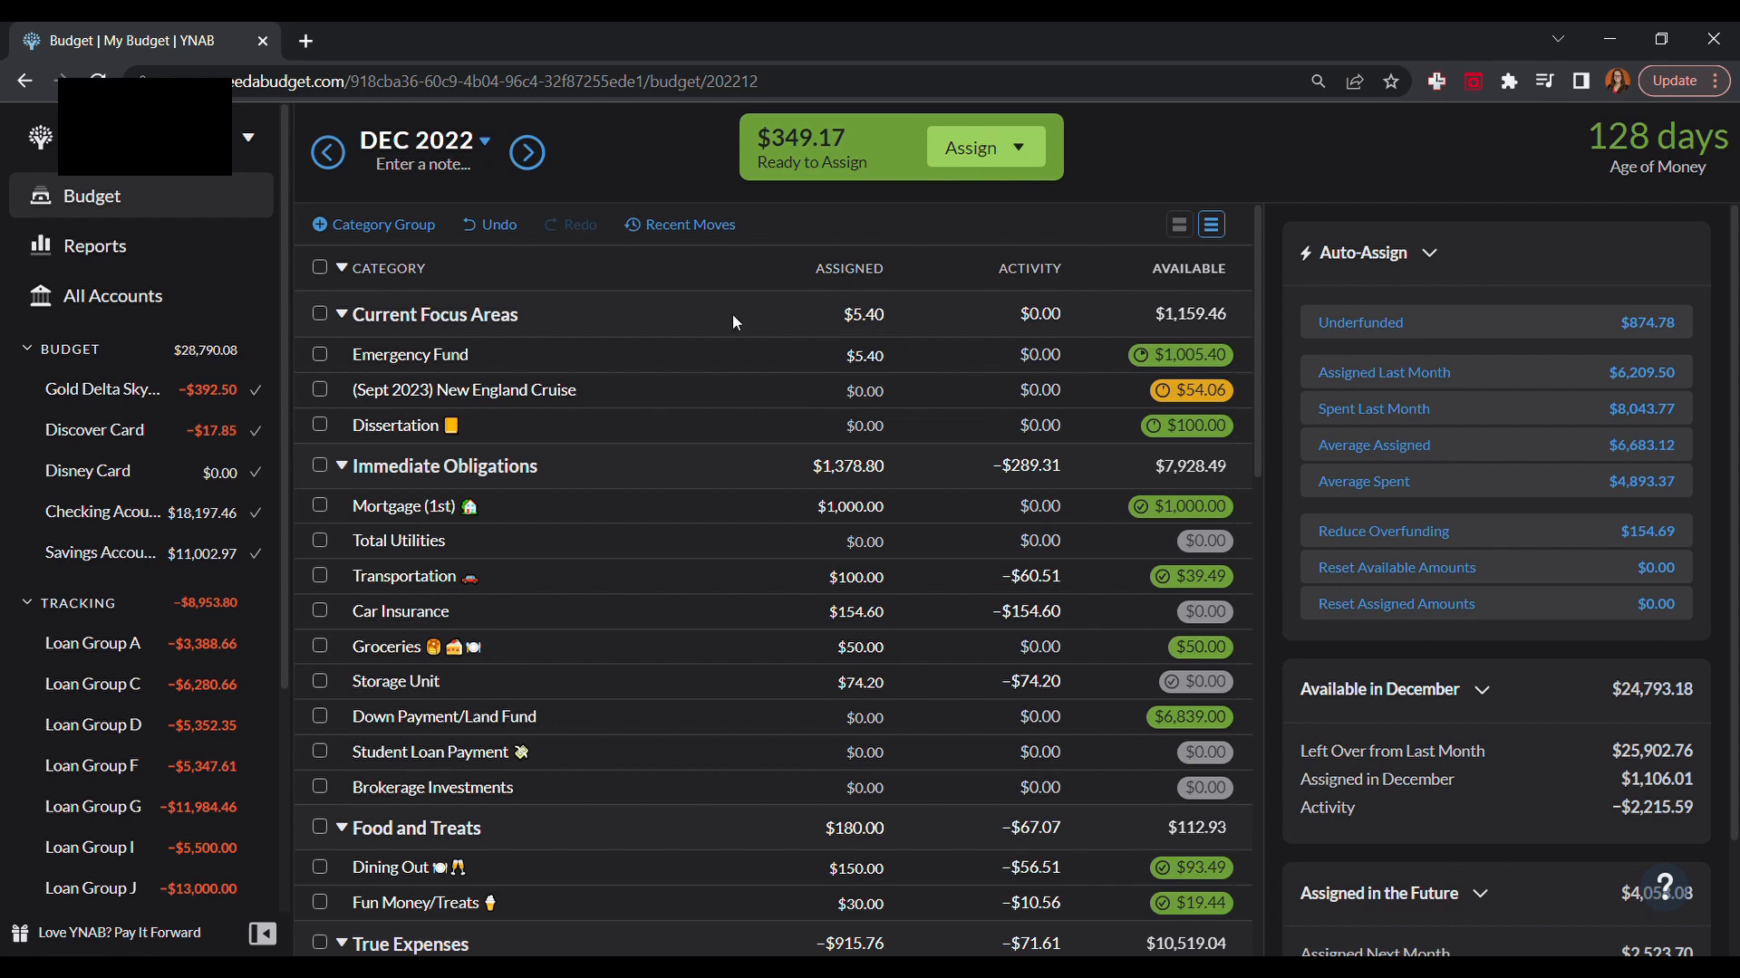
click(873, 352)
click(885, 355)
click(887, 355)
text(+349.17)
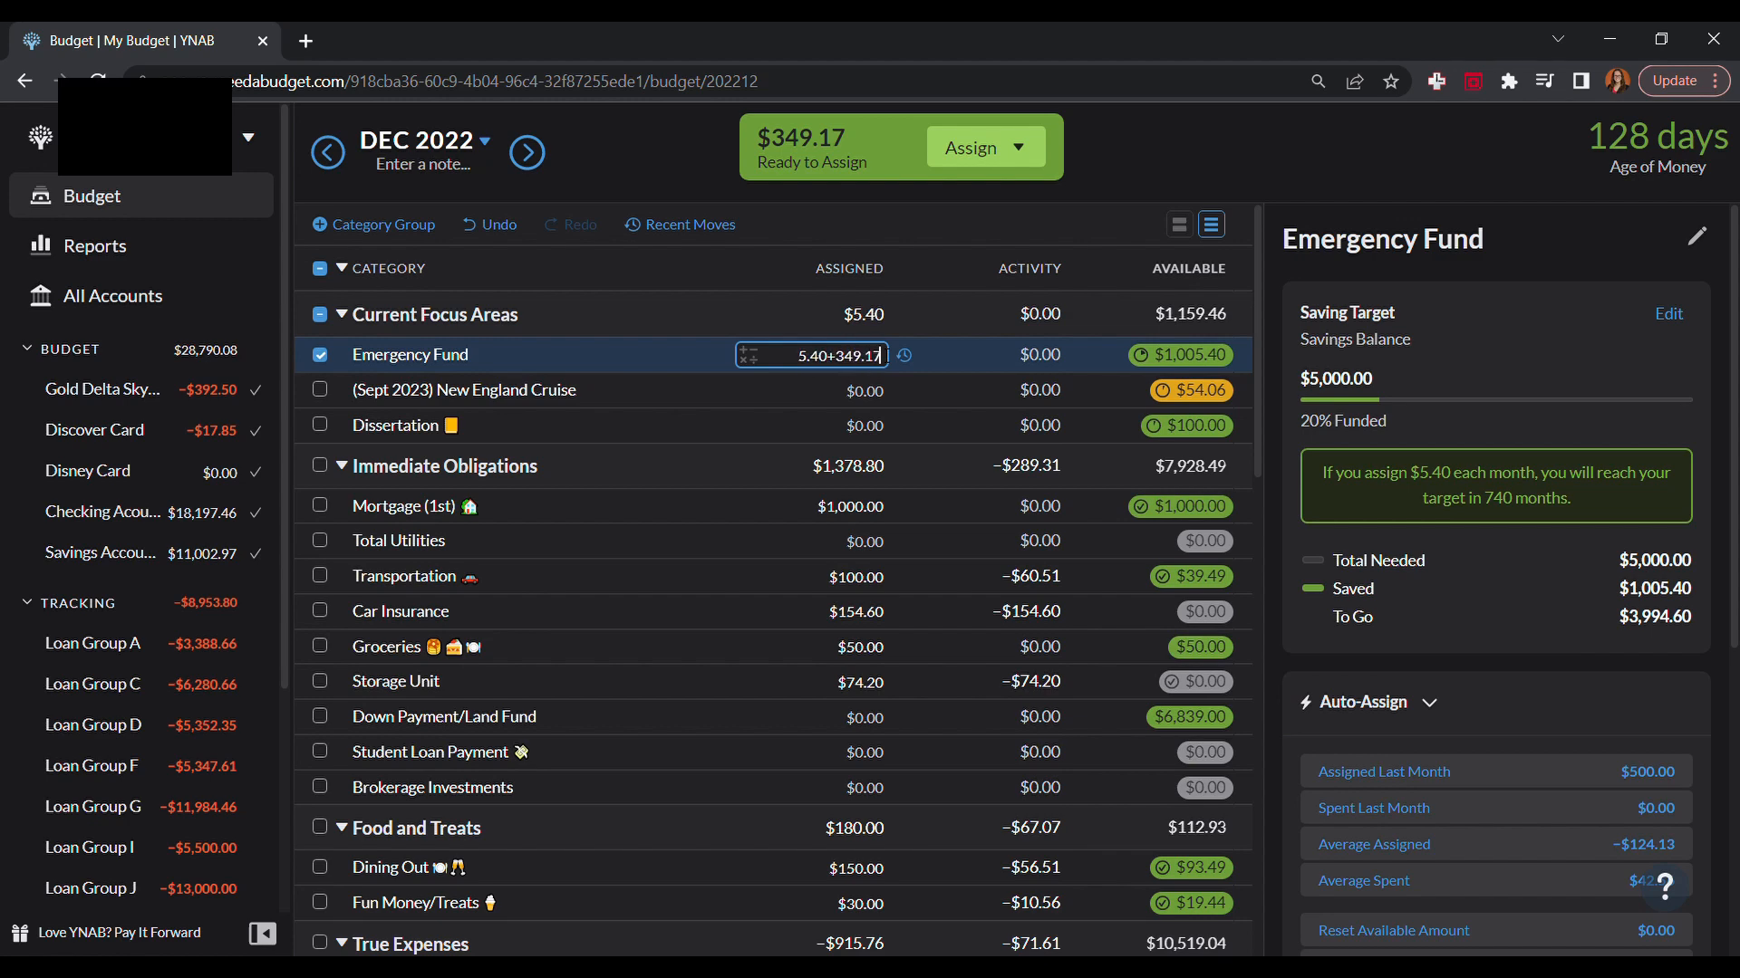
key(Return)
click(323, 355)
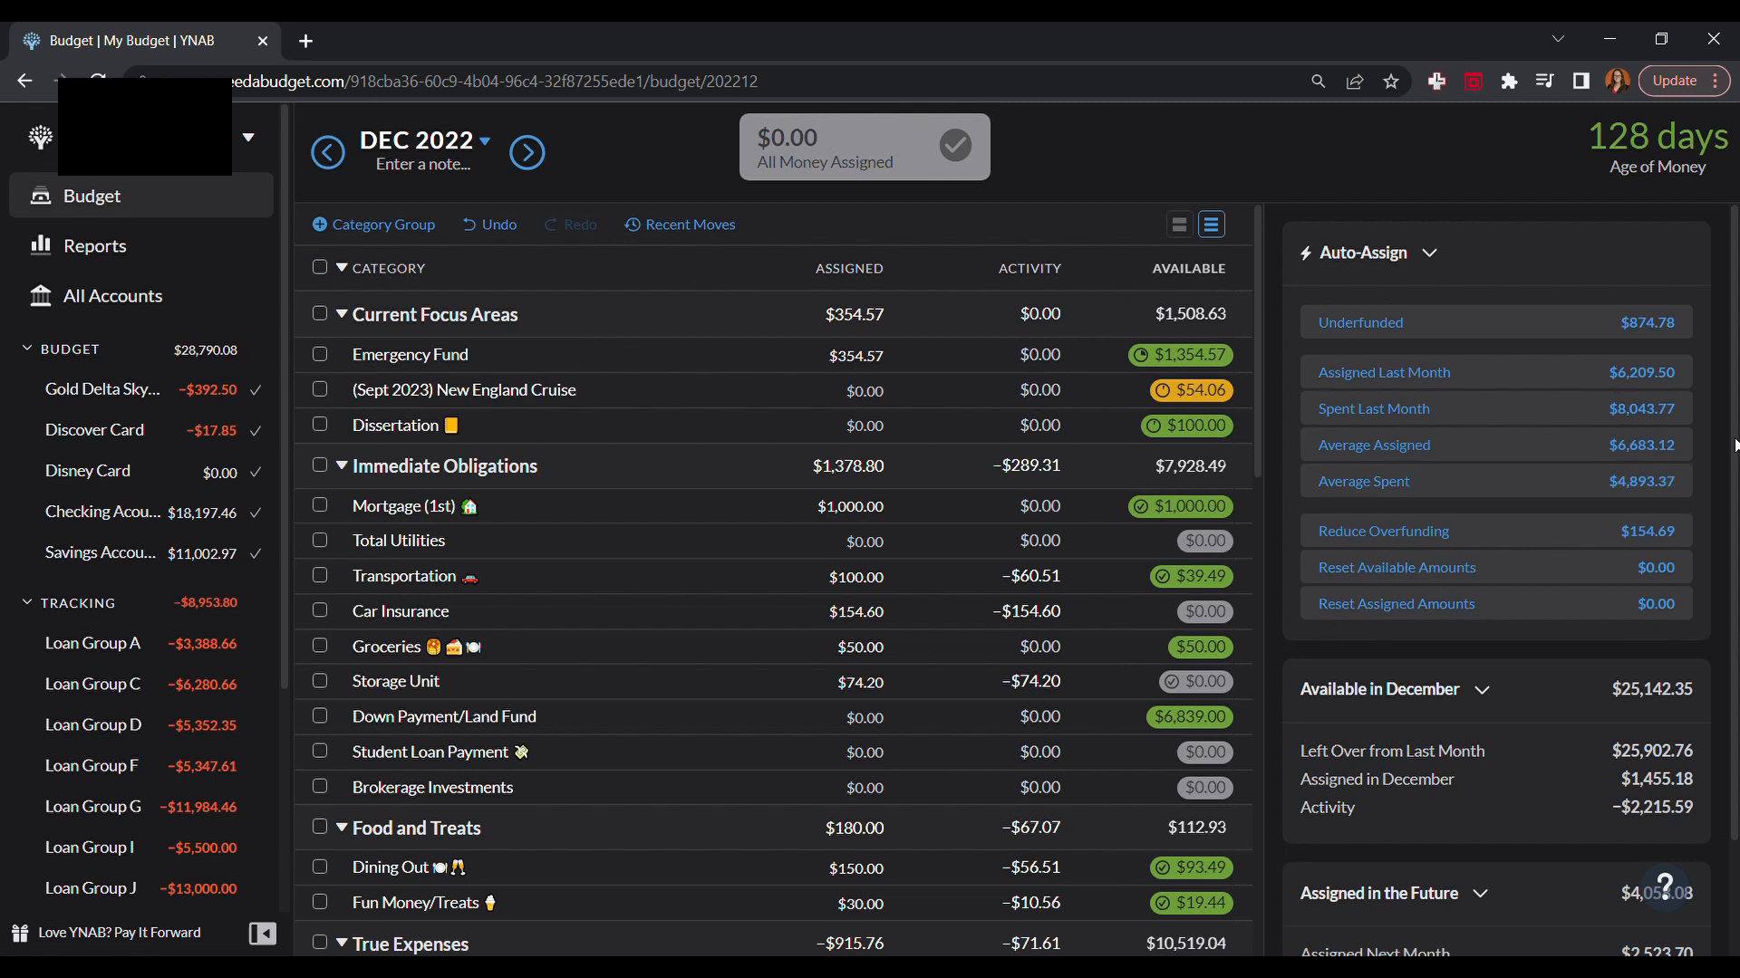
Step: Set the assigned amount of Mortgage (1st) in Immediate Obligations to $0, then deselect the category
scroll(1733, 446, down, 2)
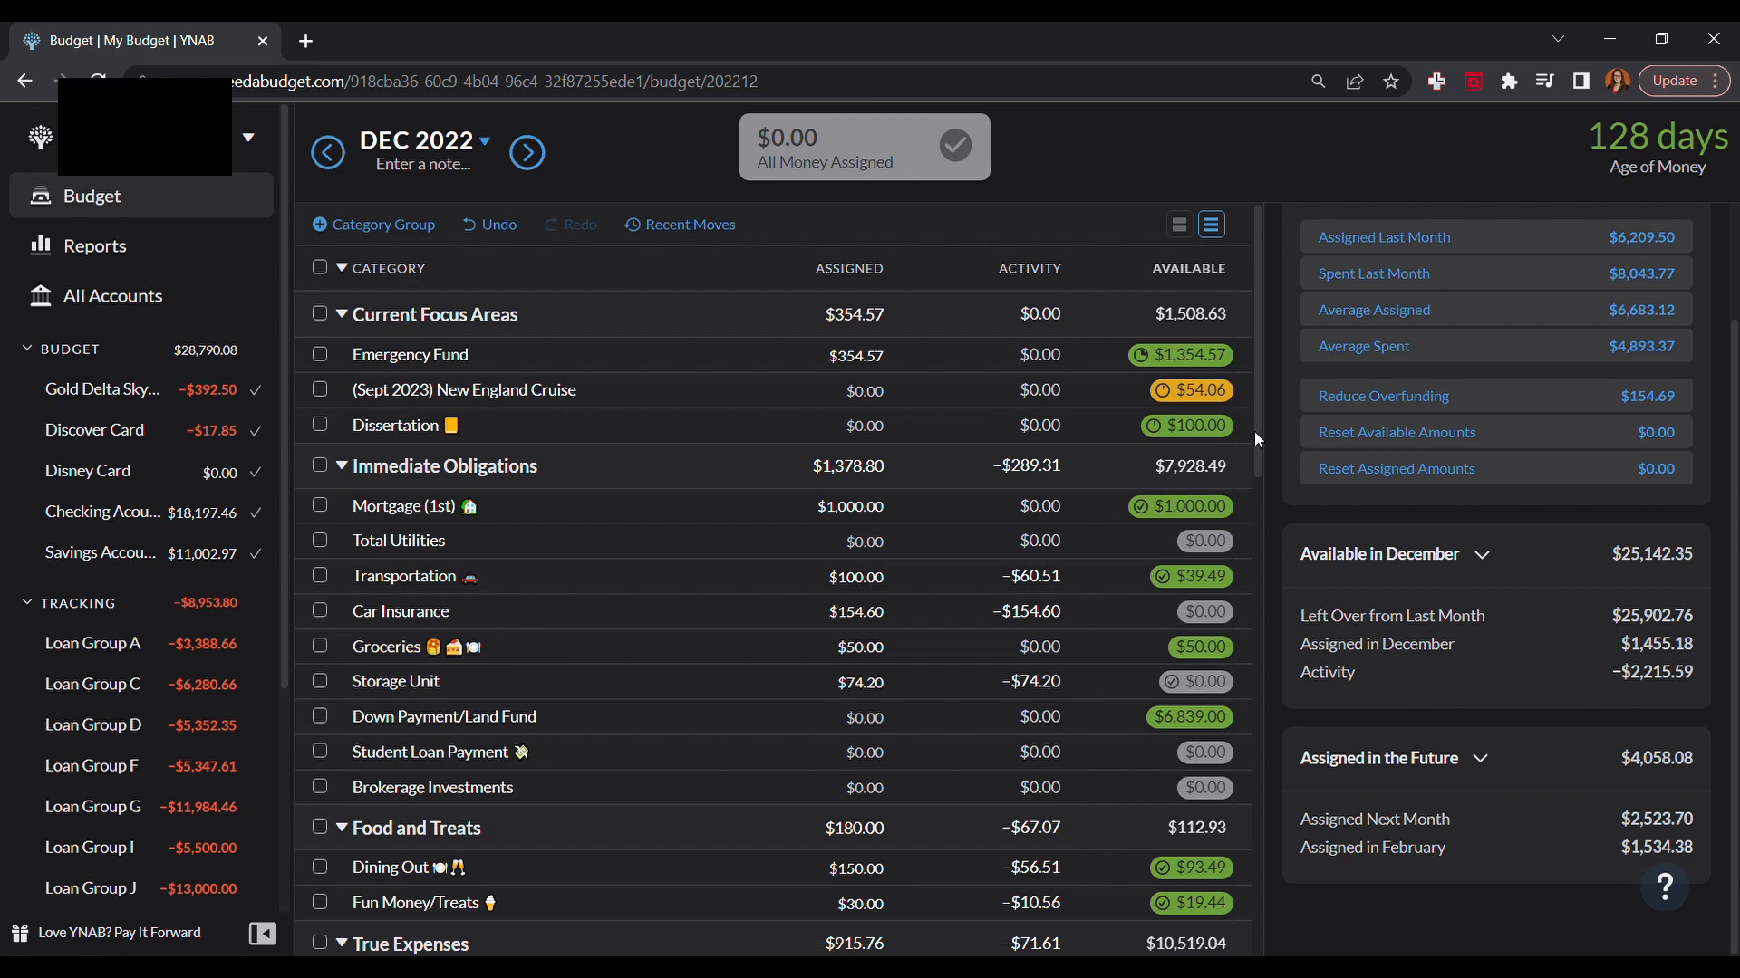
drag(1254, 432, 1268, 485)
click(815, 360)
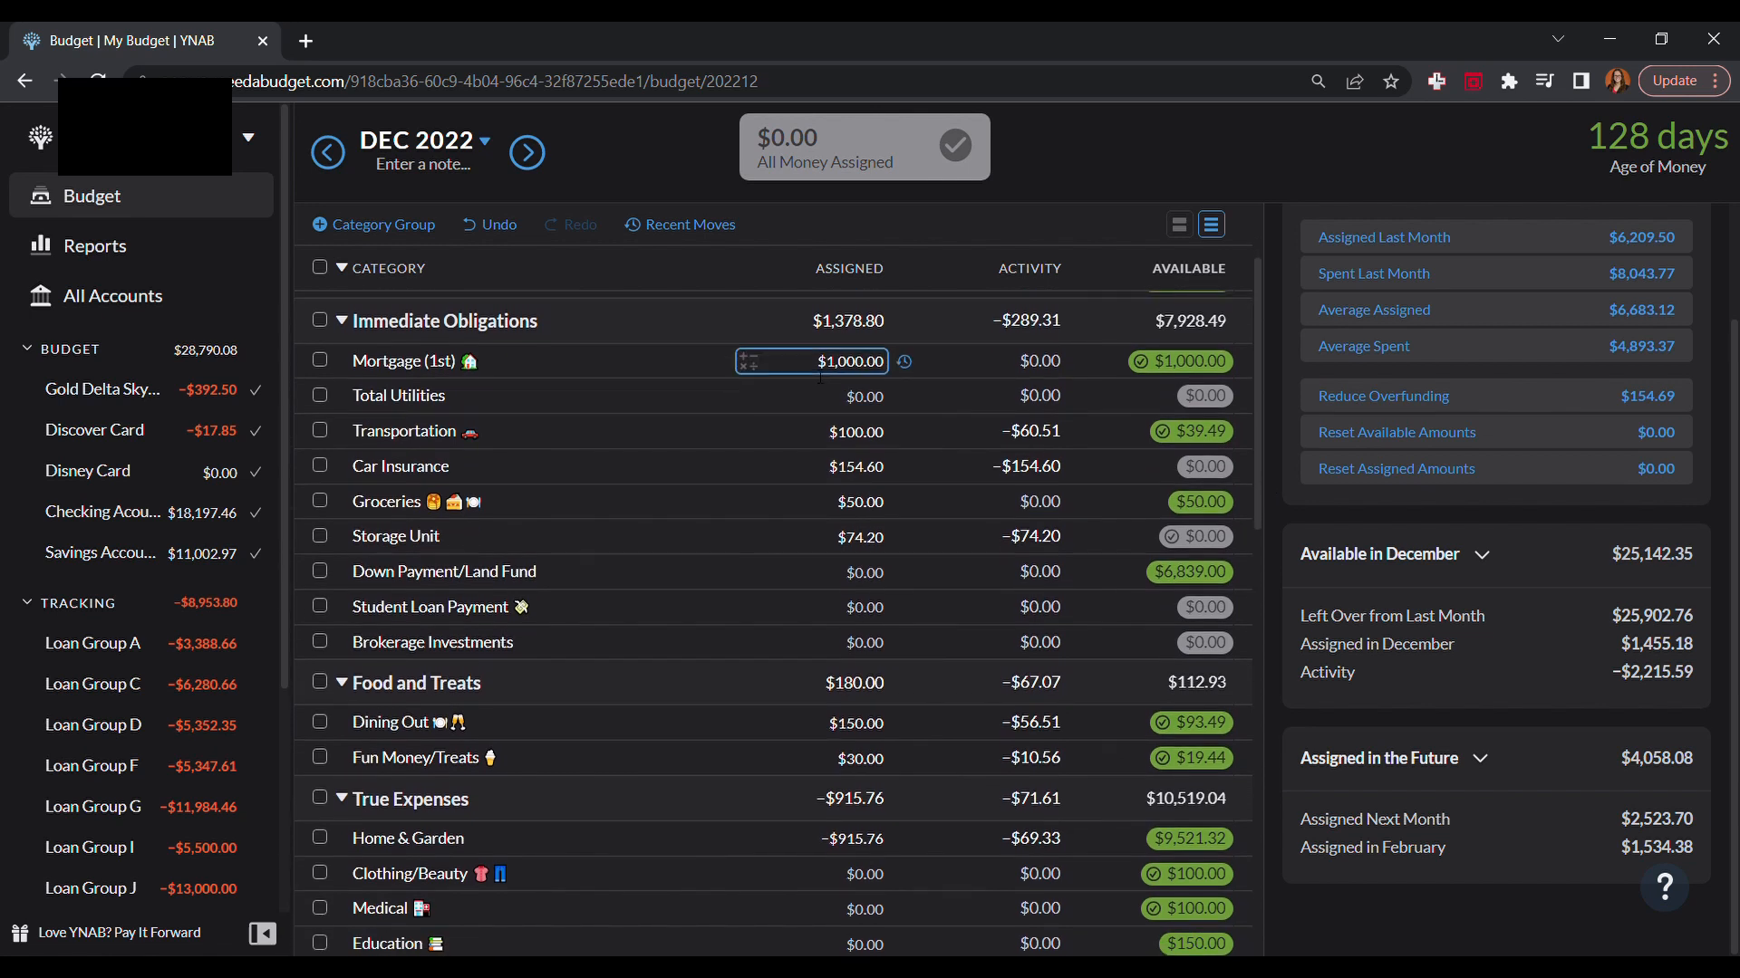
click(841, 395)
click(886, 367)
text(0)
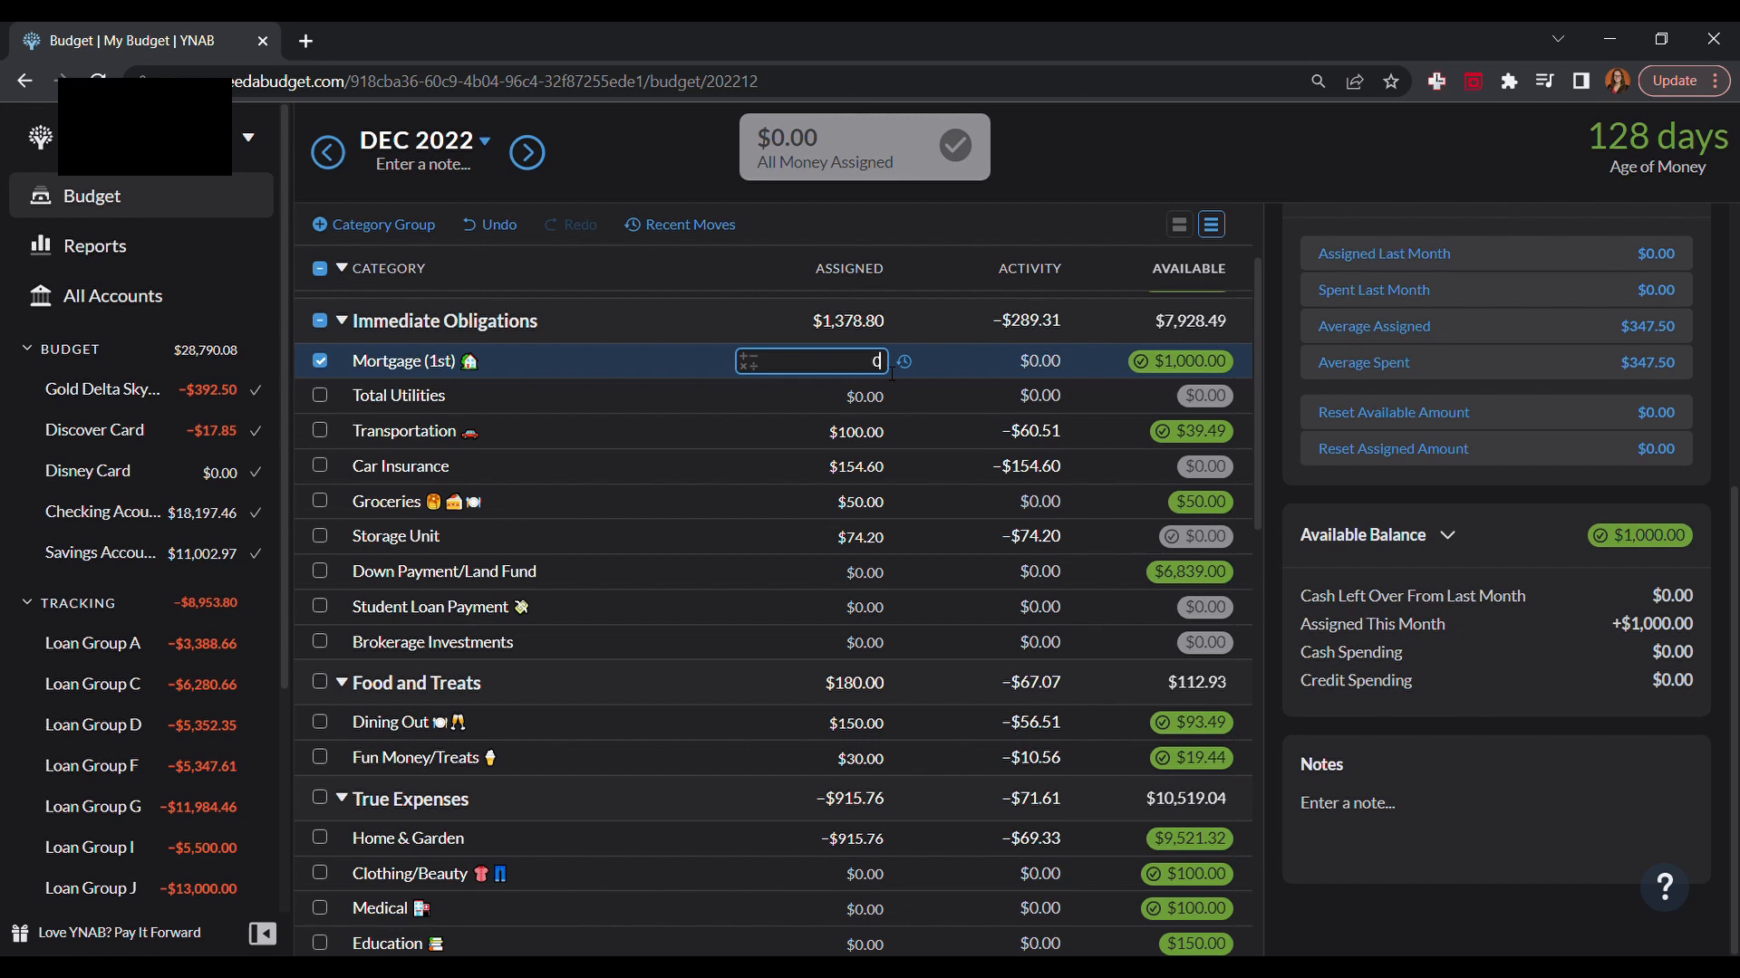
key(Return)
click(319, 360)
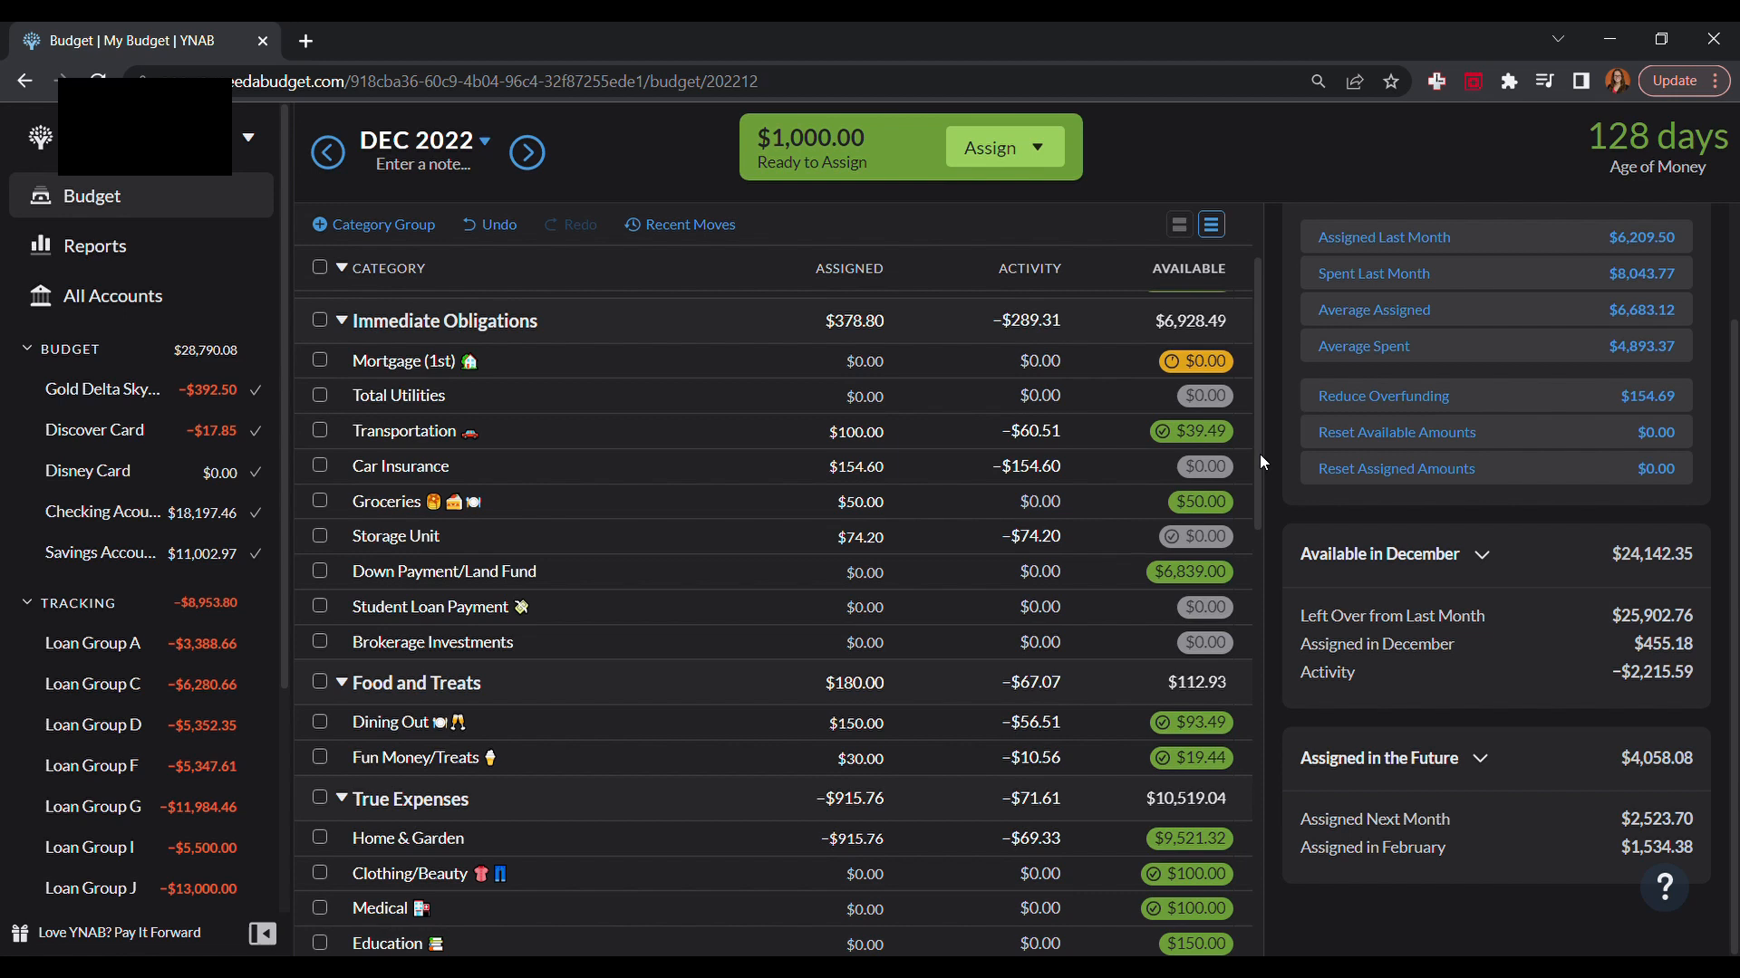
Step: Assign $2.28 to Stuff I Forgot to Budget For in the True Expenses group, then deselect the category
scroll(1259, 454, down, 1)
scroll(1259, 484, down, 1)
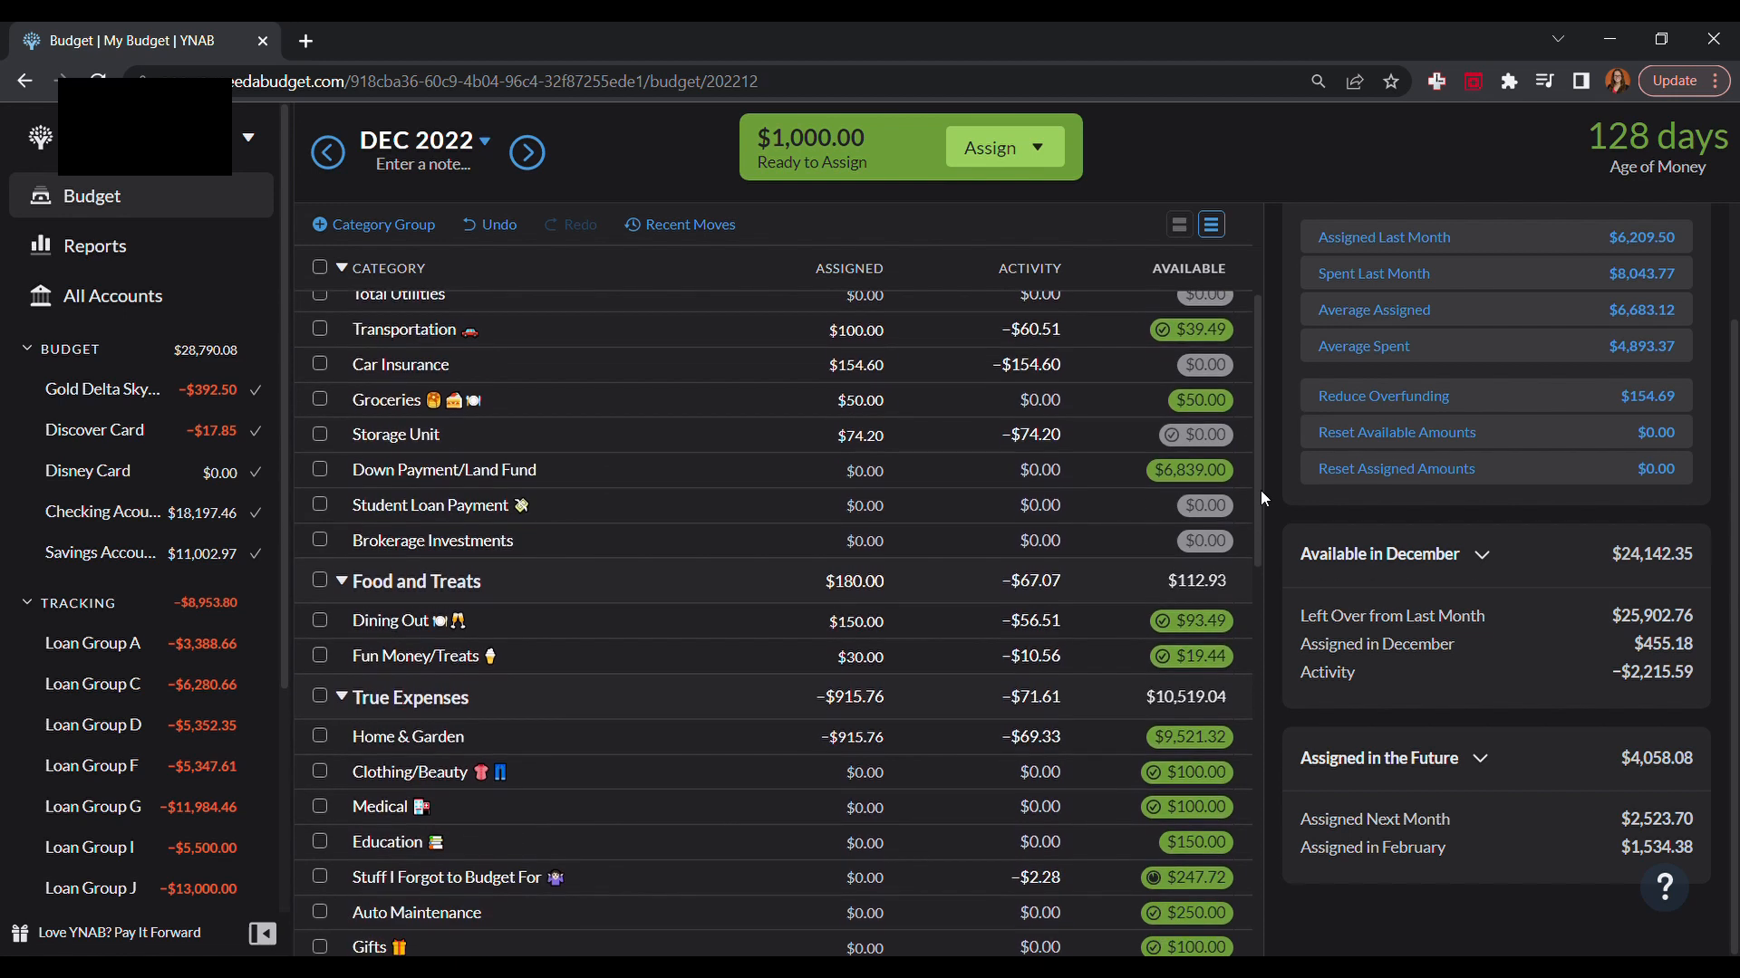
scroll(1264, 517, down, 2)
scroll(1273, 552, down, 2)
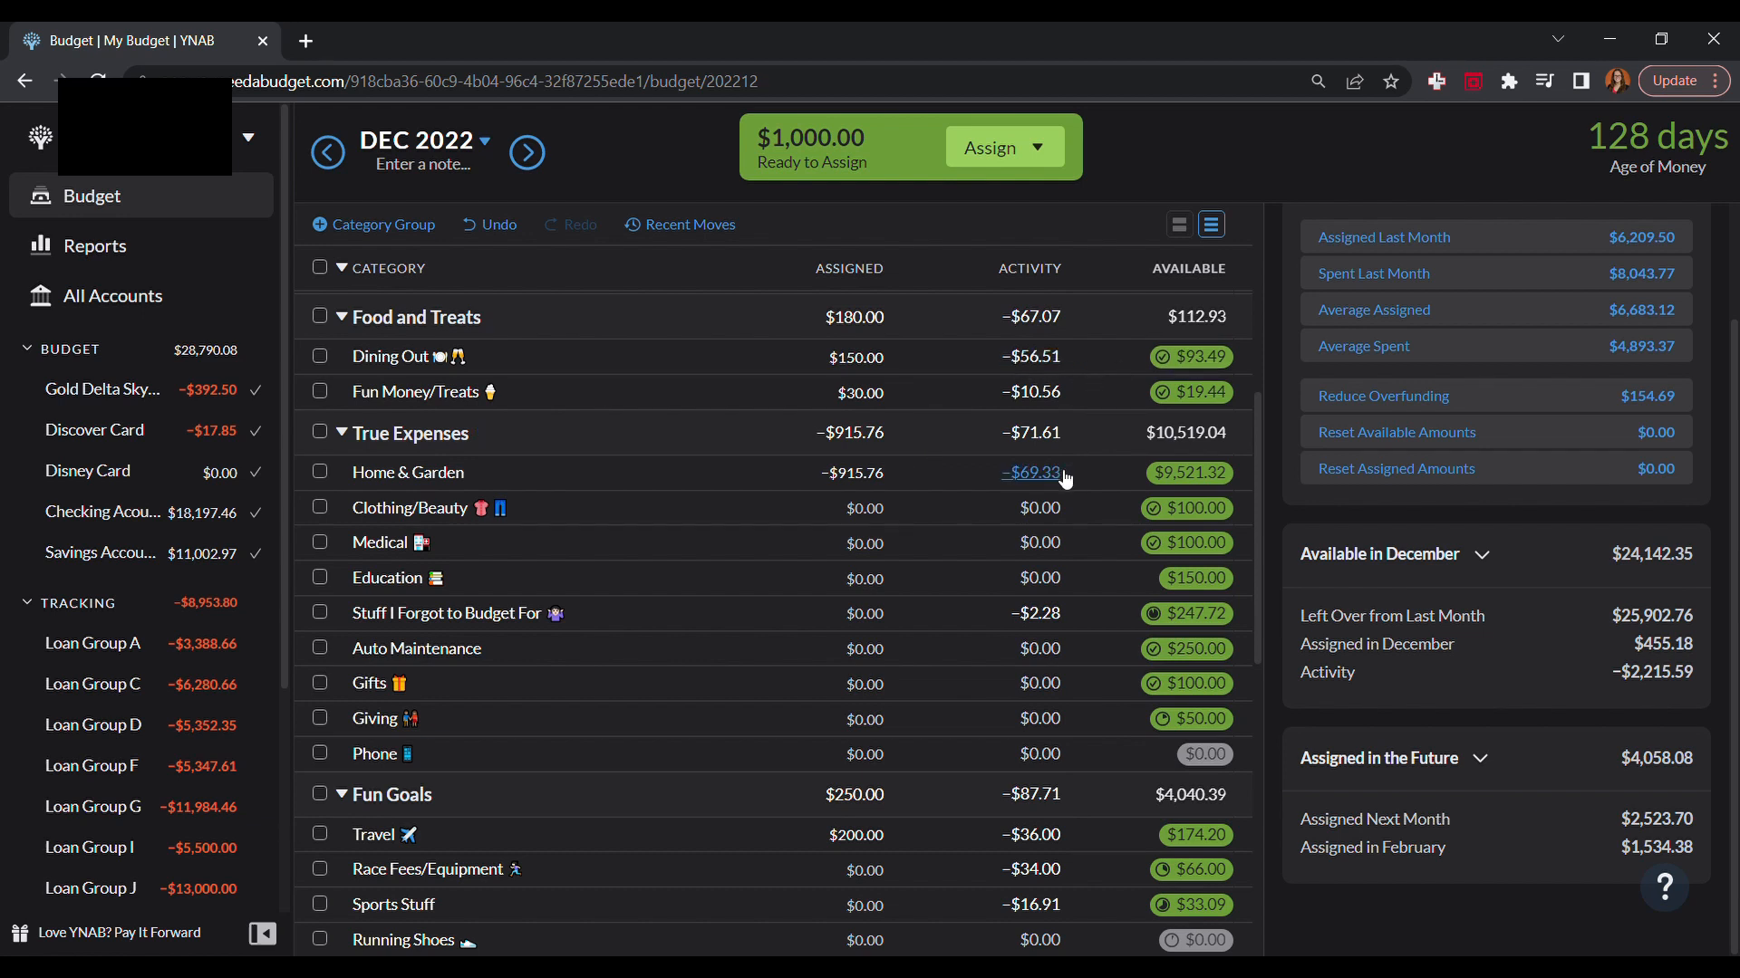
click(852, 508)
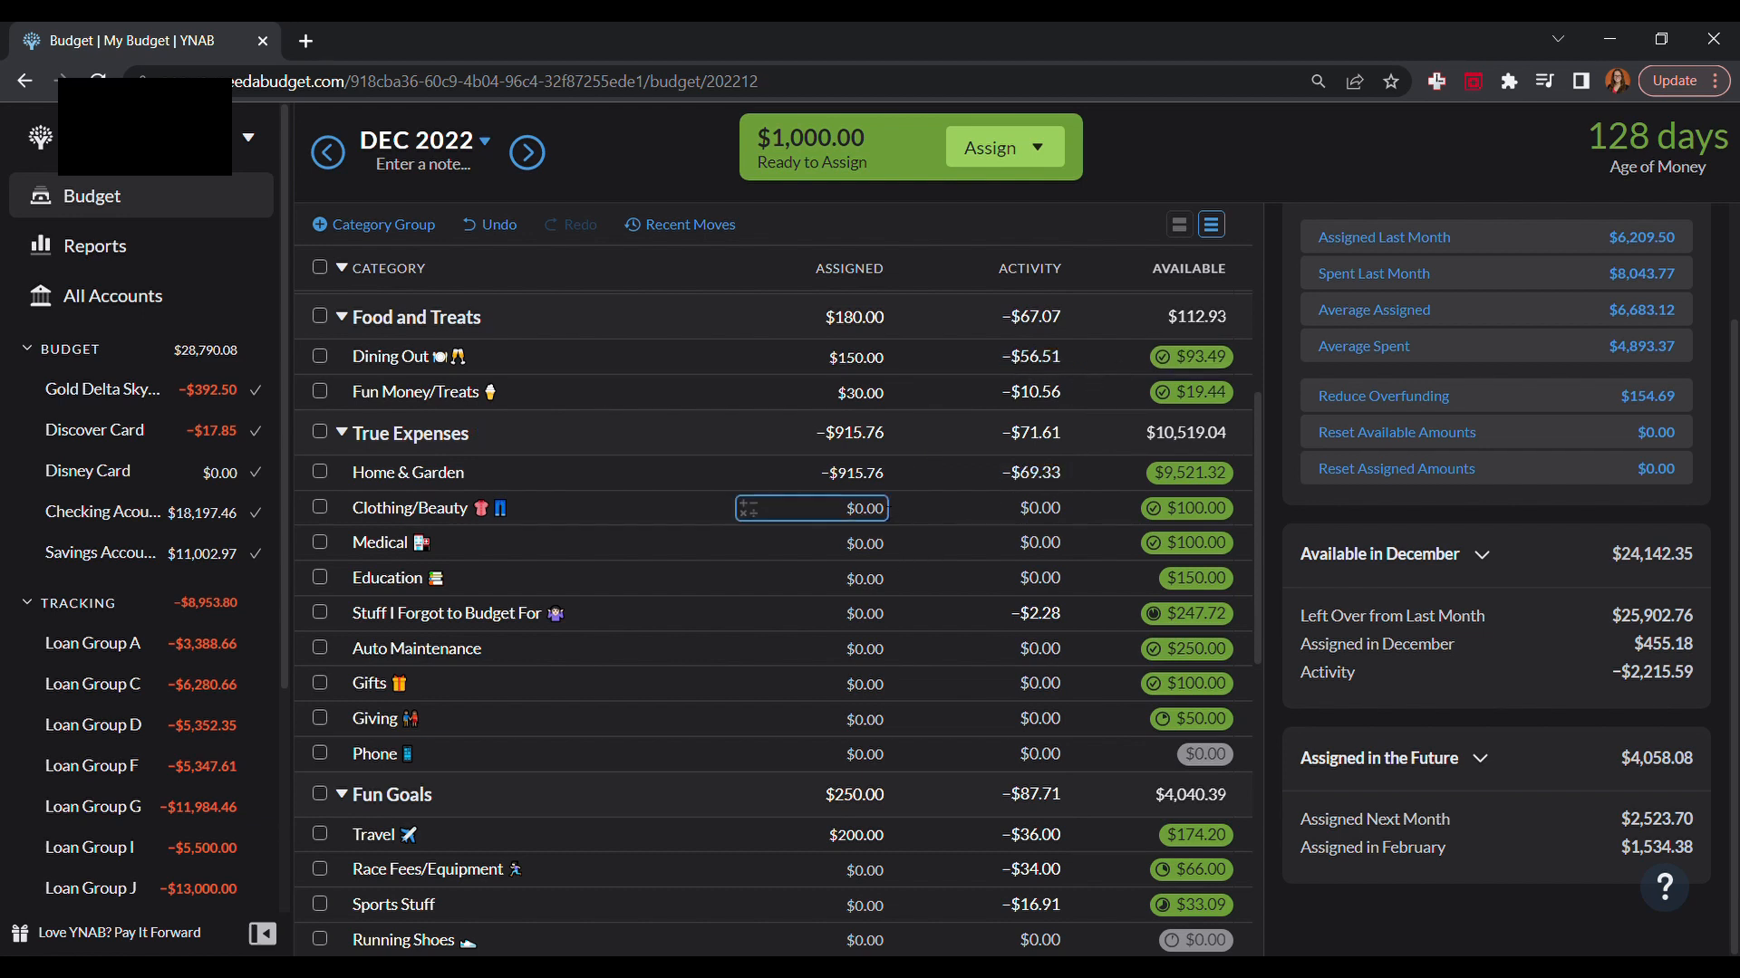
click(873, 617)
text(2.28)
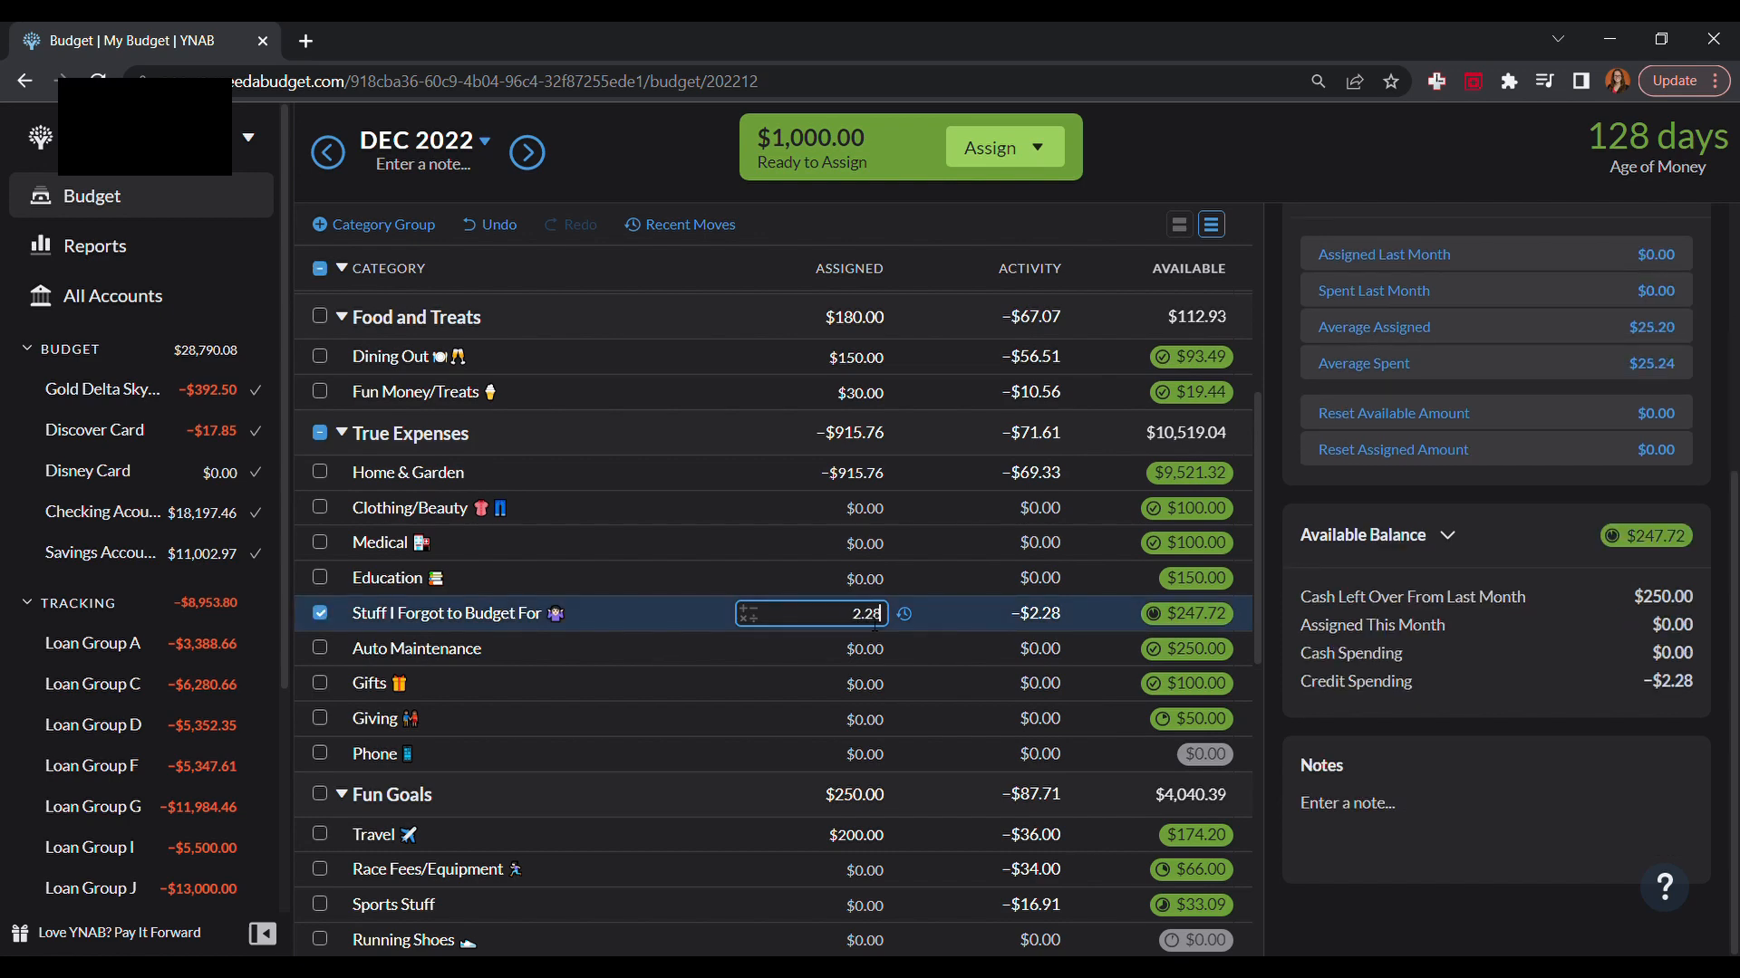
key(Return)
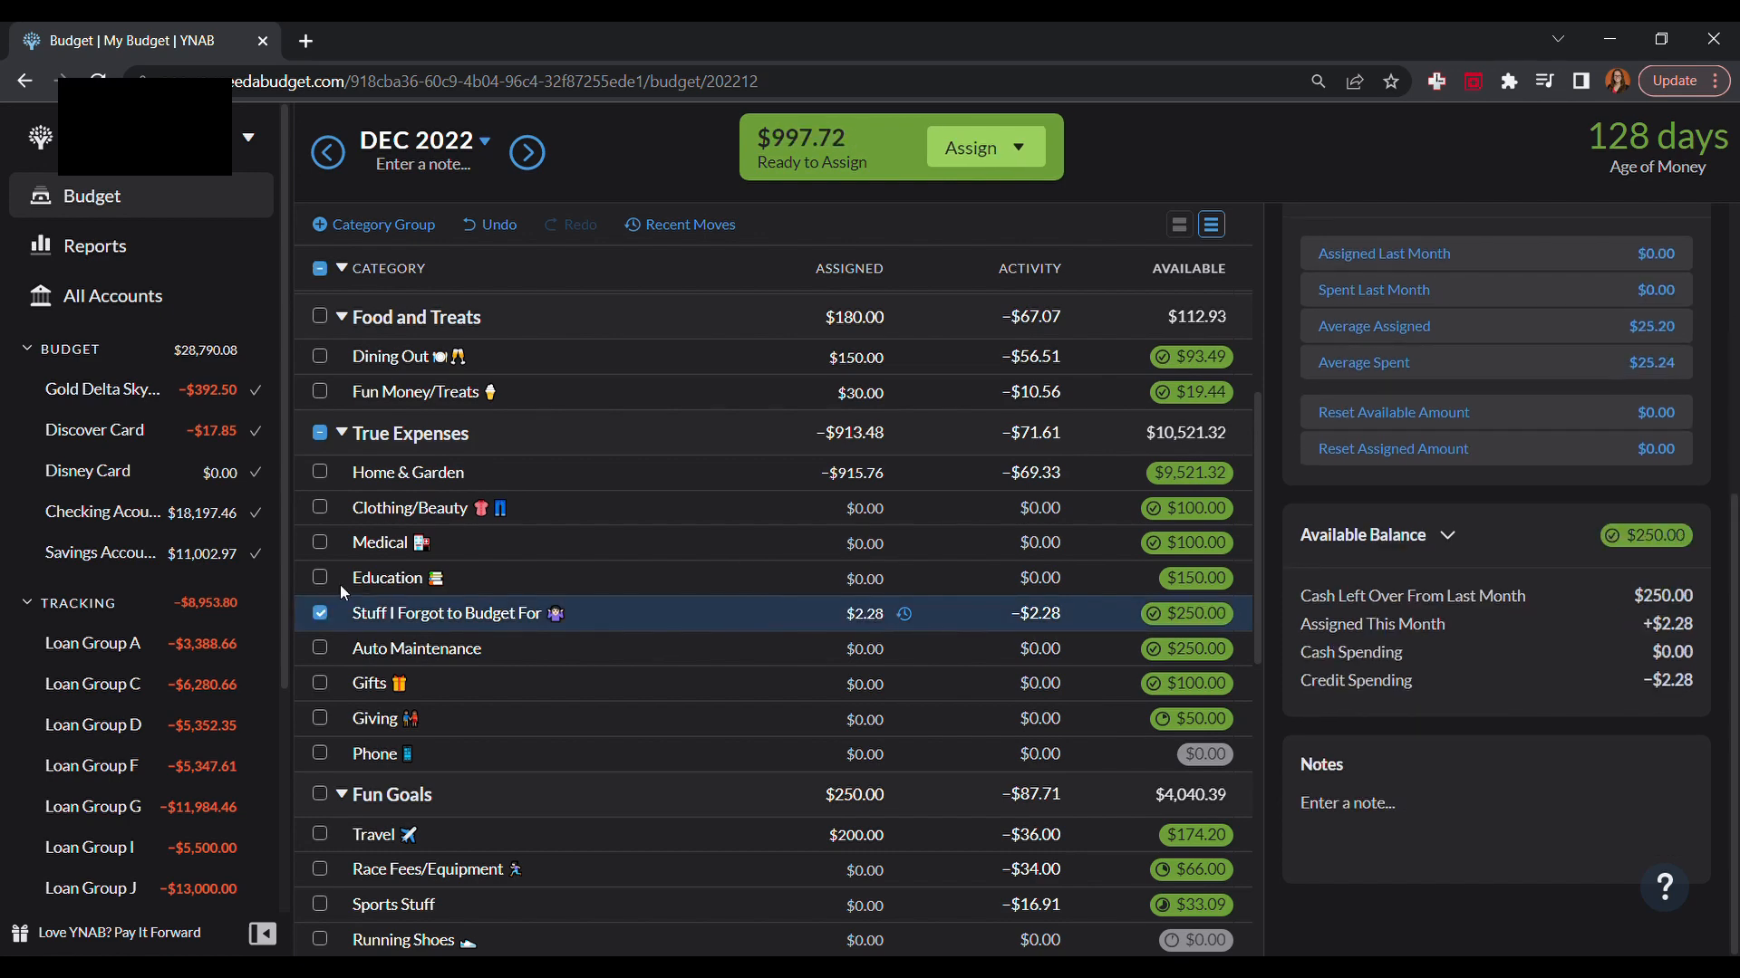
click(322, 611)
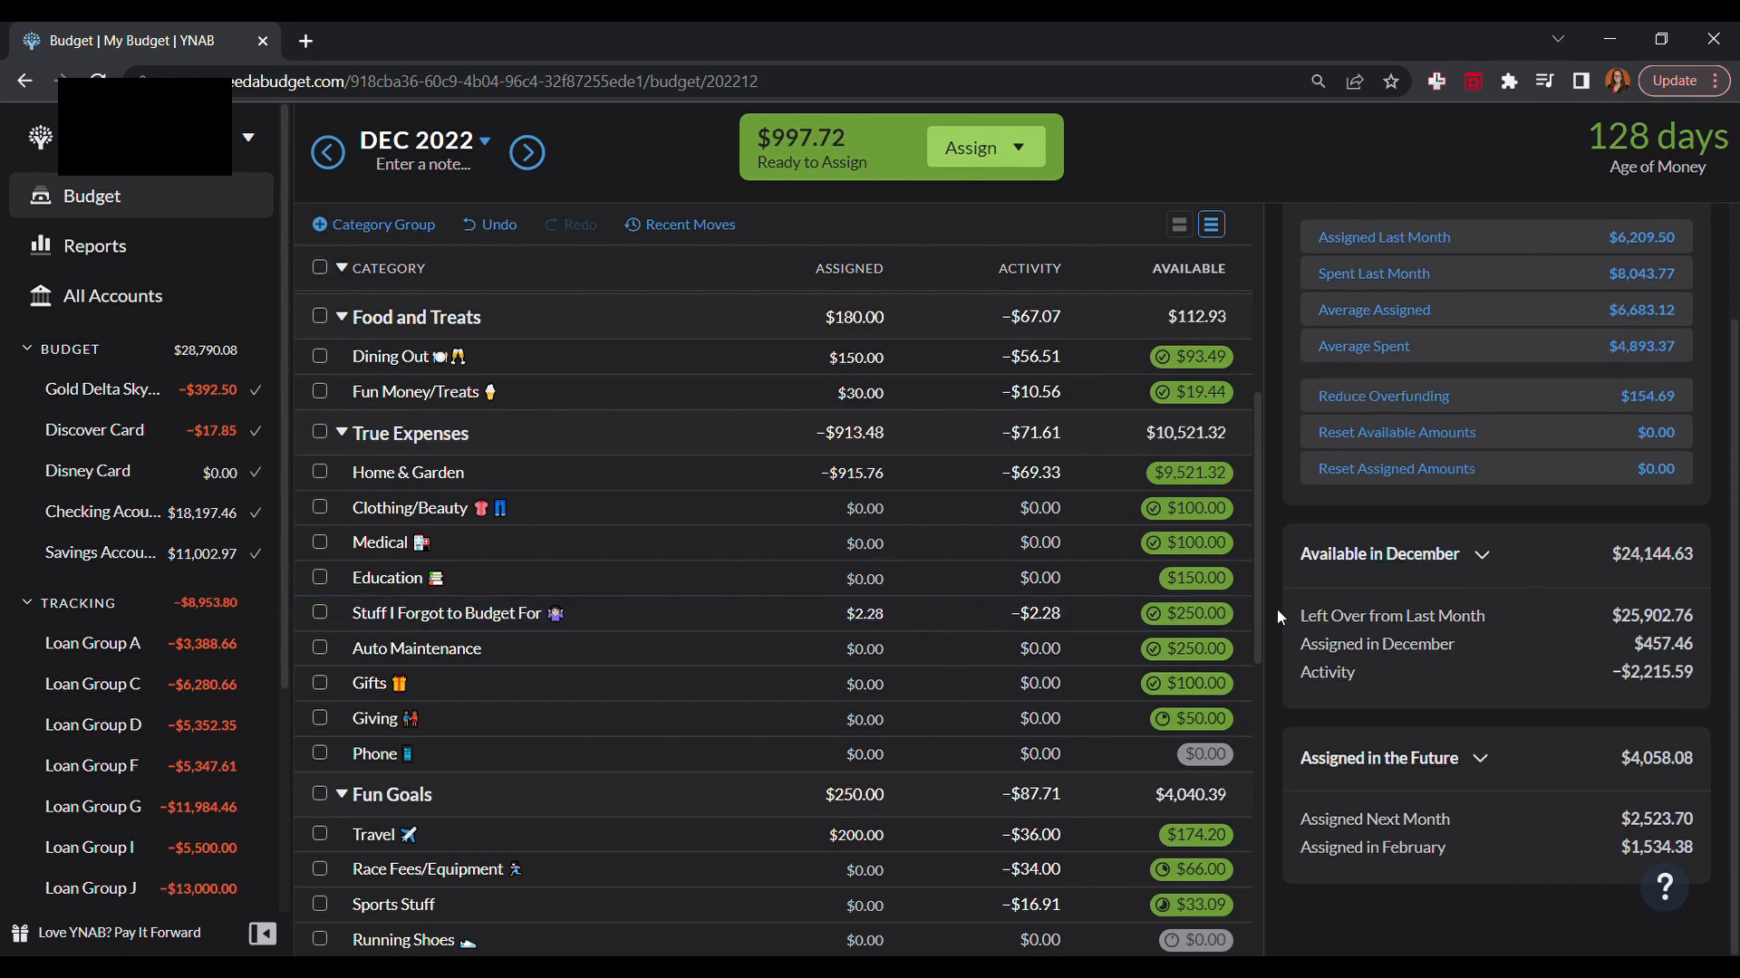
Step: Assign $50 to Giving in the True Expenses group, check its saving target and deselect the category
scroll(1259, 592, down, 2)
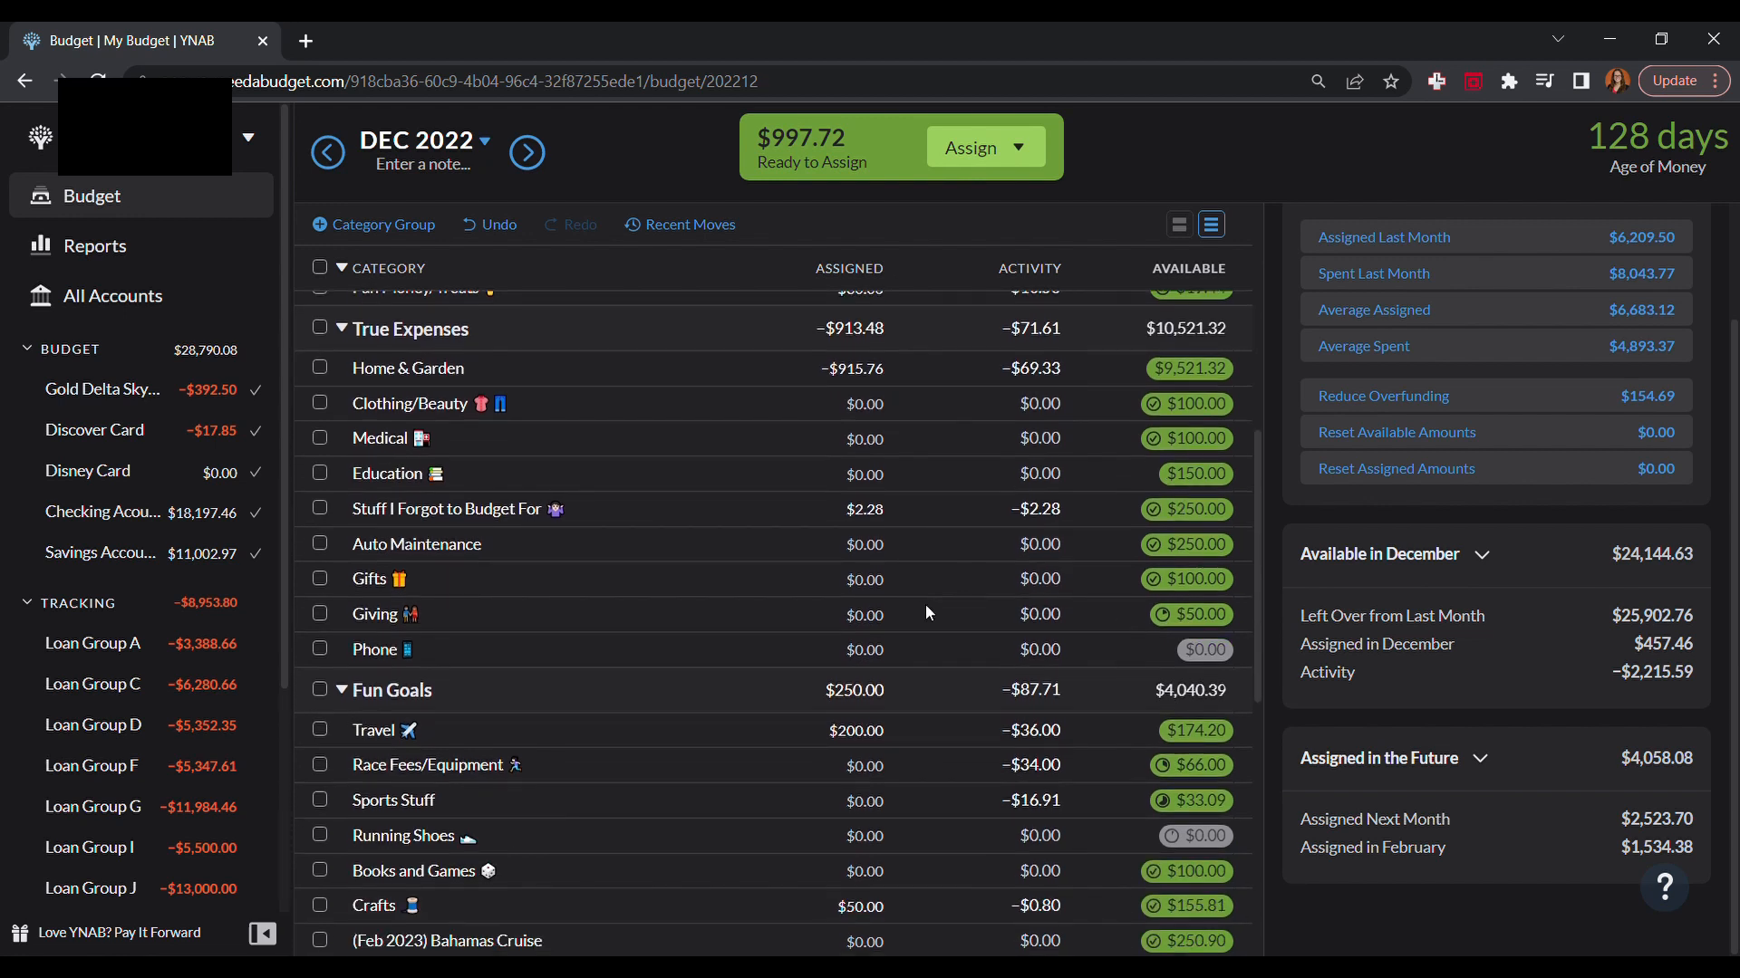
click(870, 618)
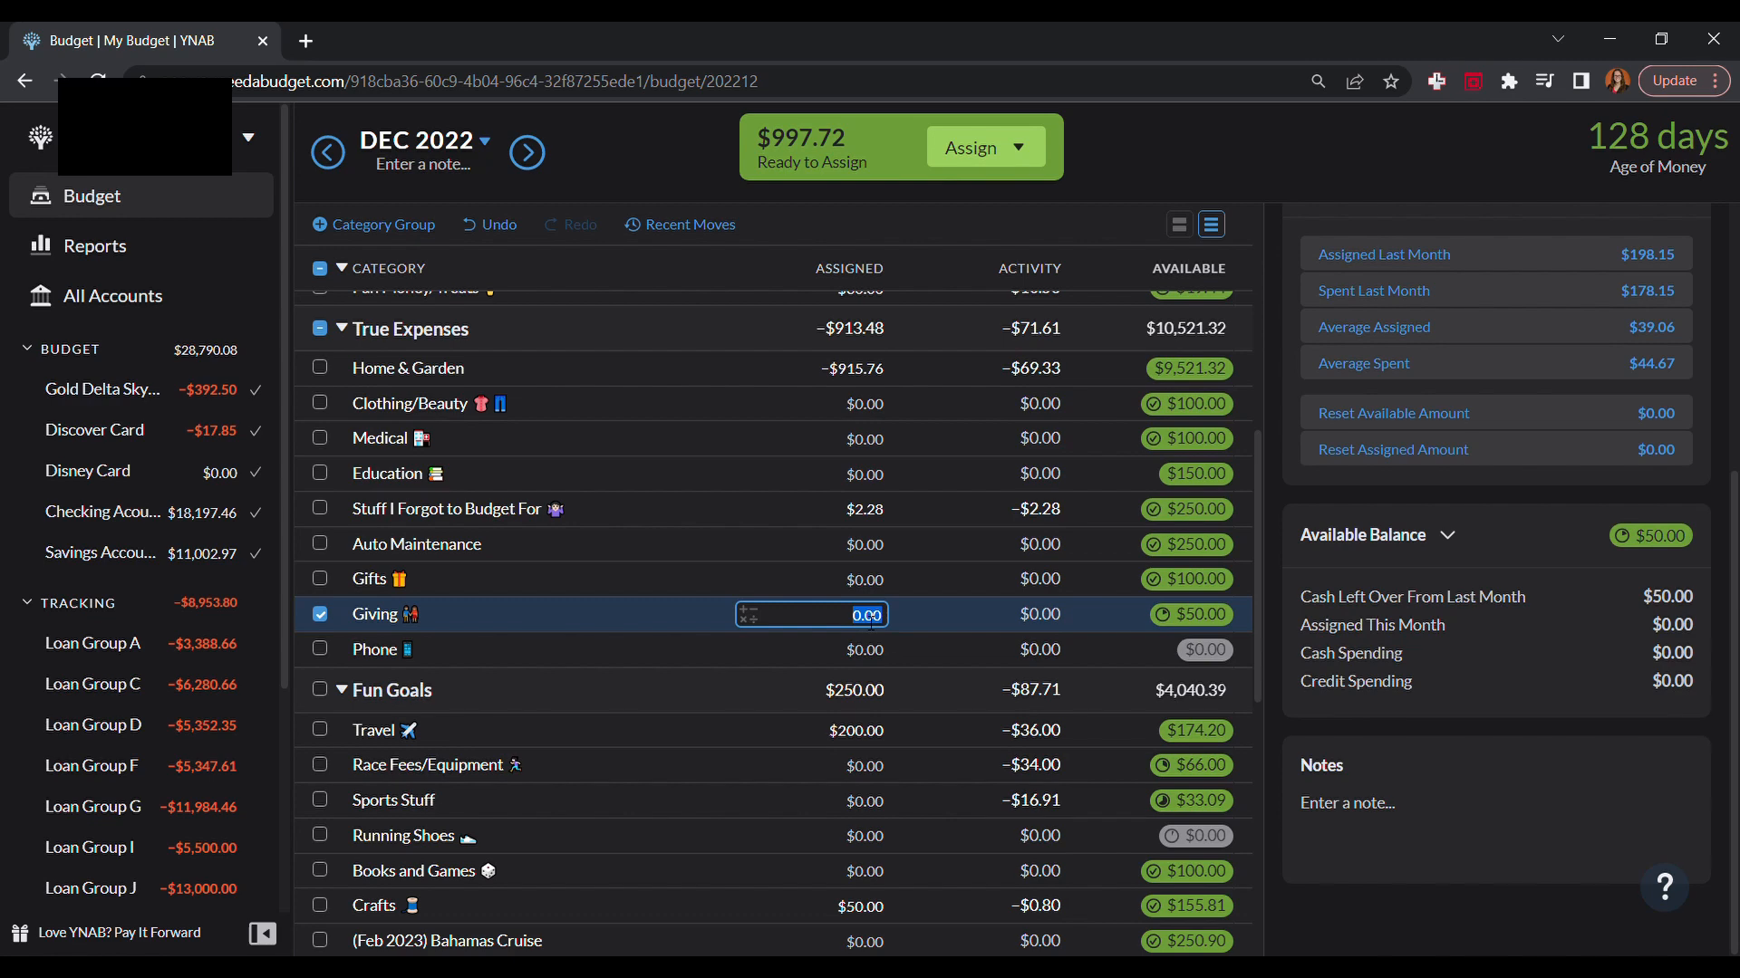
key(BackSpace)
text(50)
key(Return)
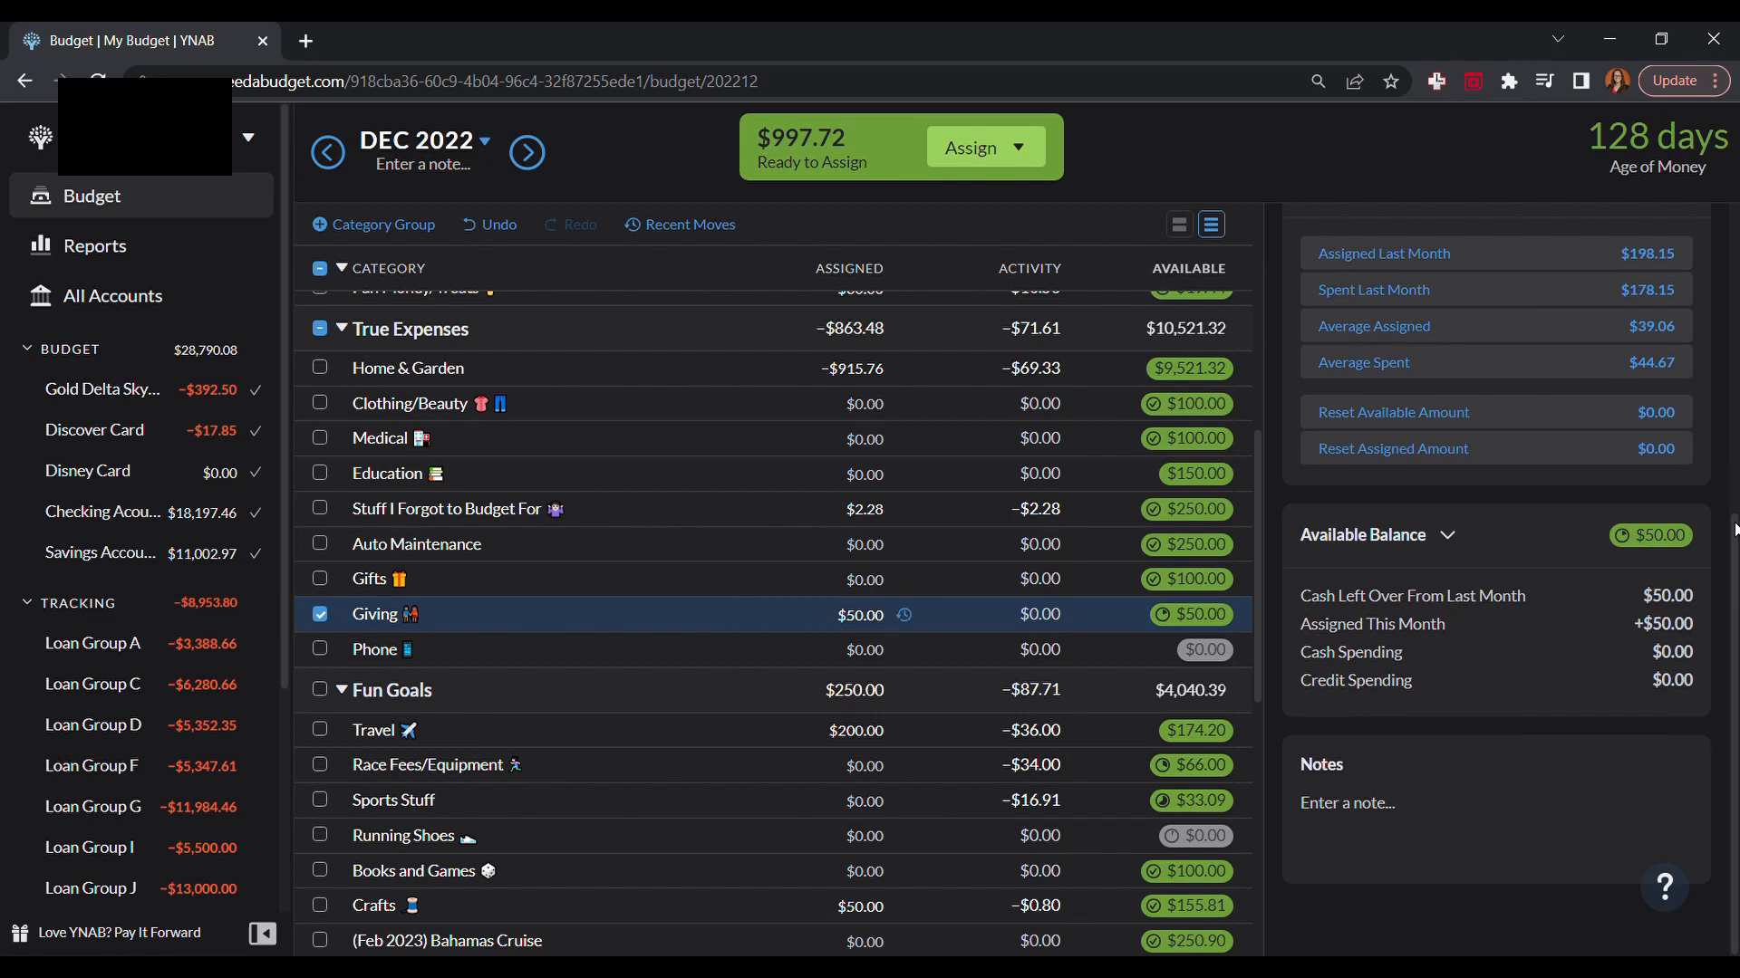
drag(1734, 538, 1730, 201)
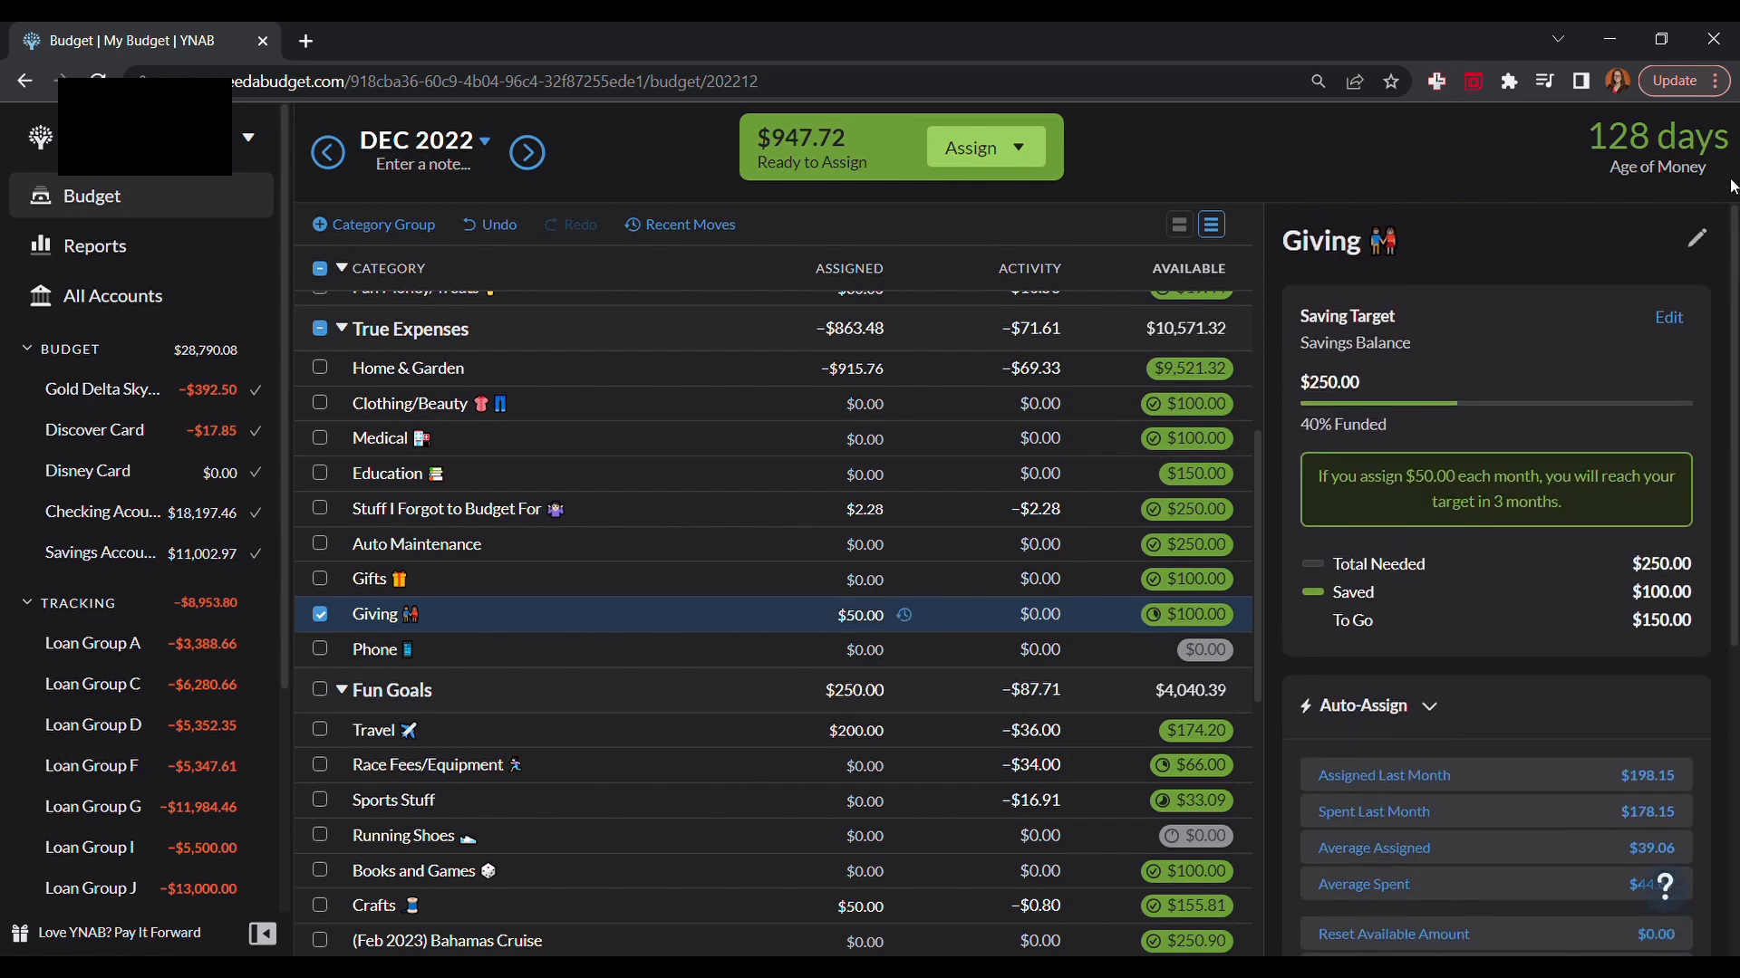
click(321, 614)
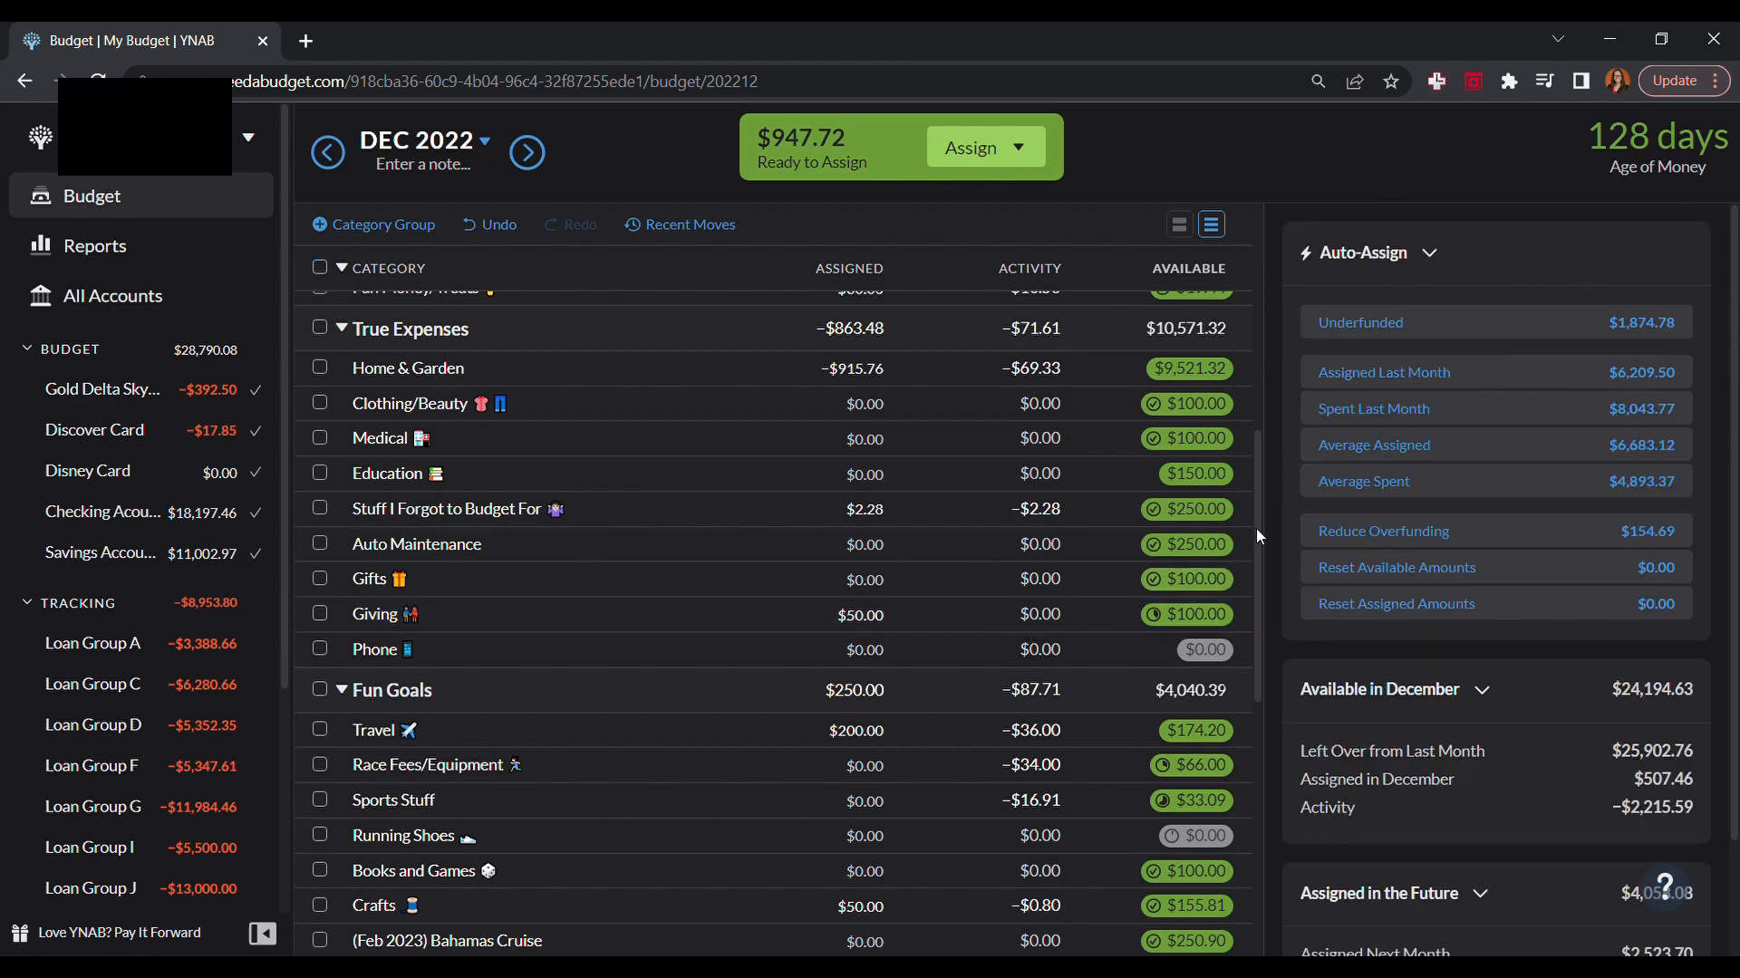
Step: Set the assigned amount of Giving in True Expenses to $75, then deselect the category
scroll(1258, 534, down, 1)
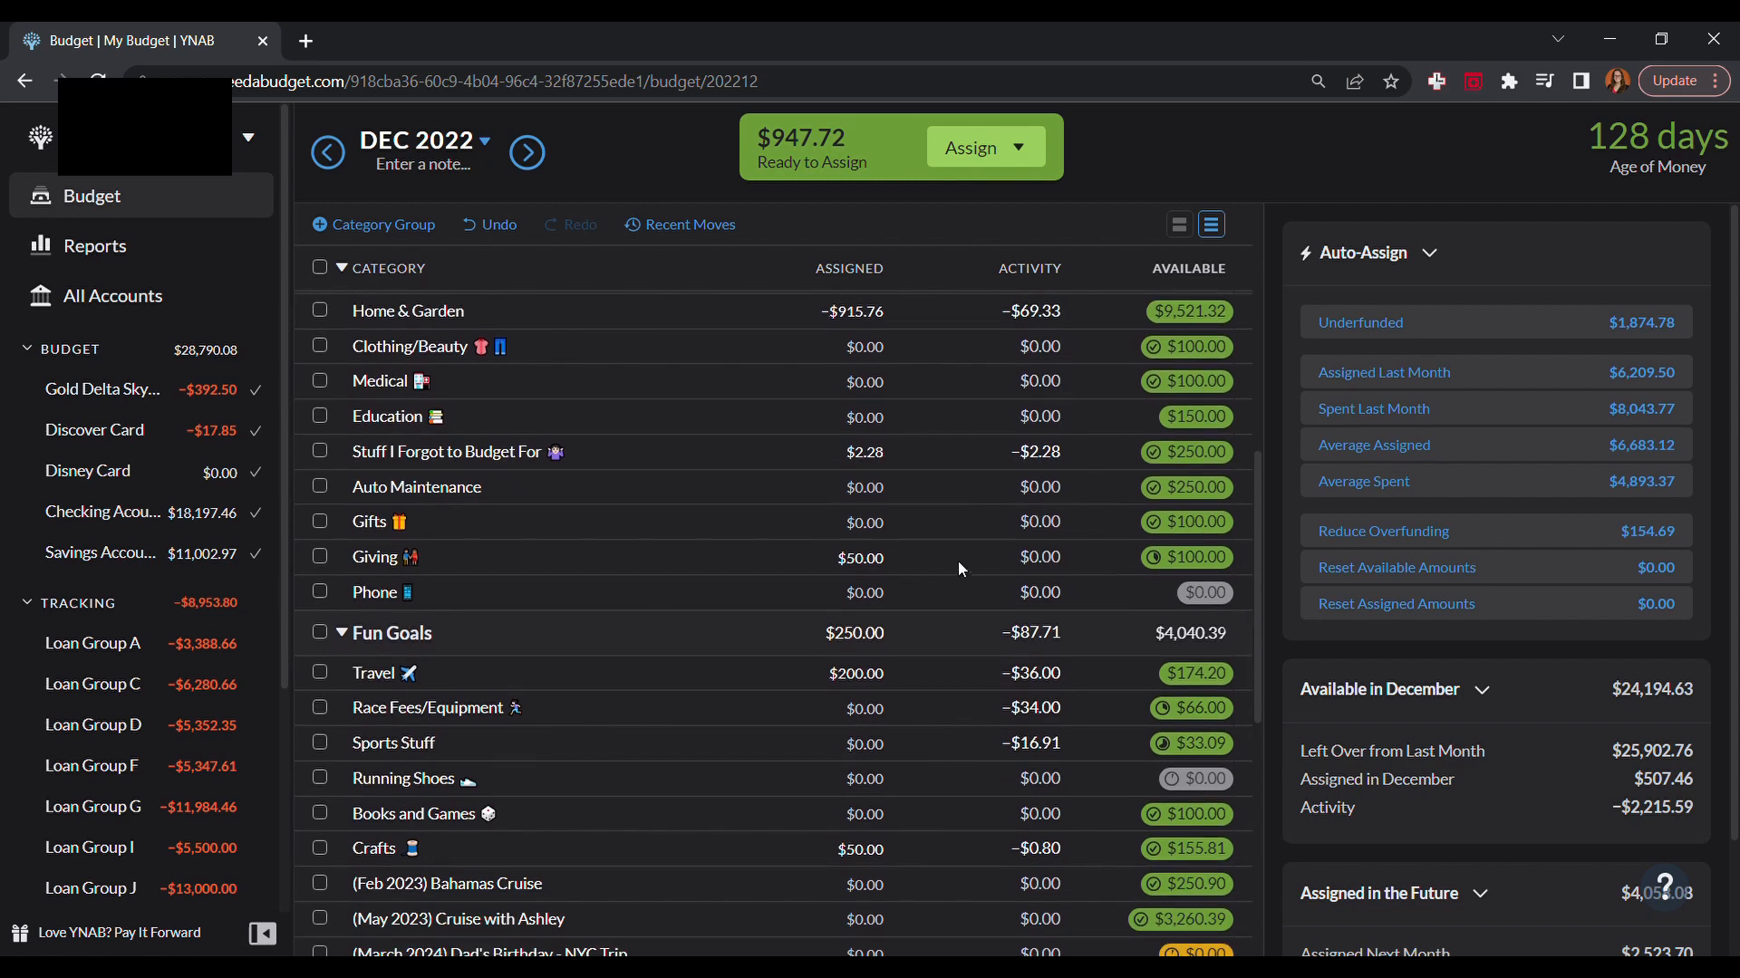
click(961, 568)
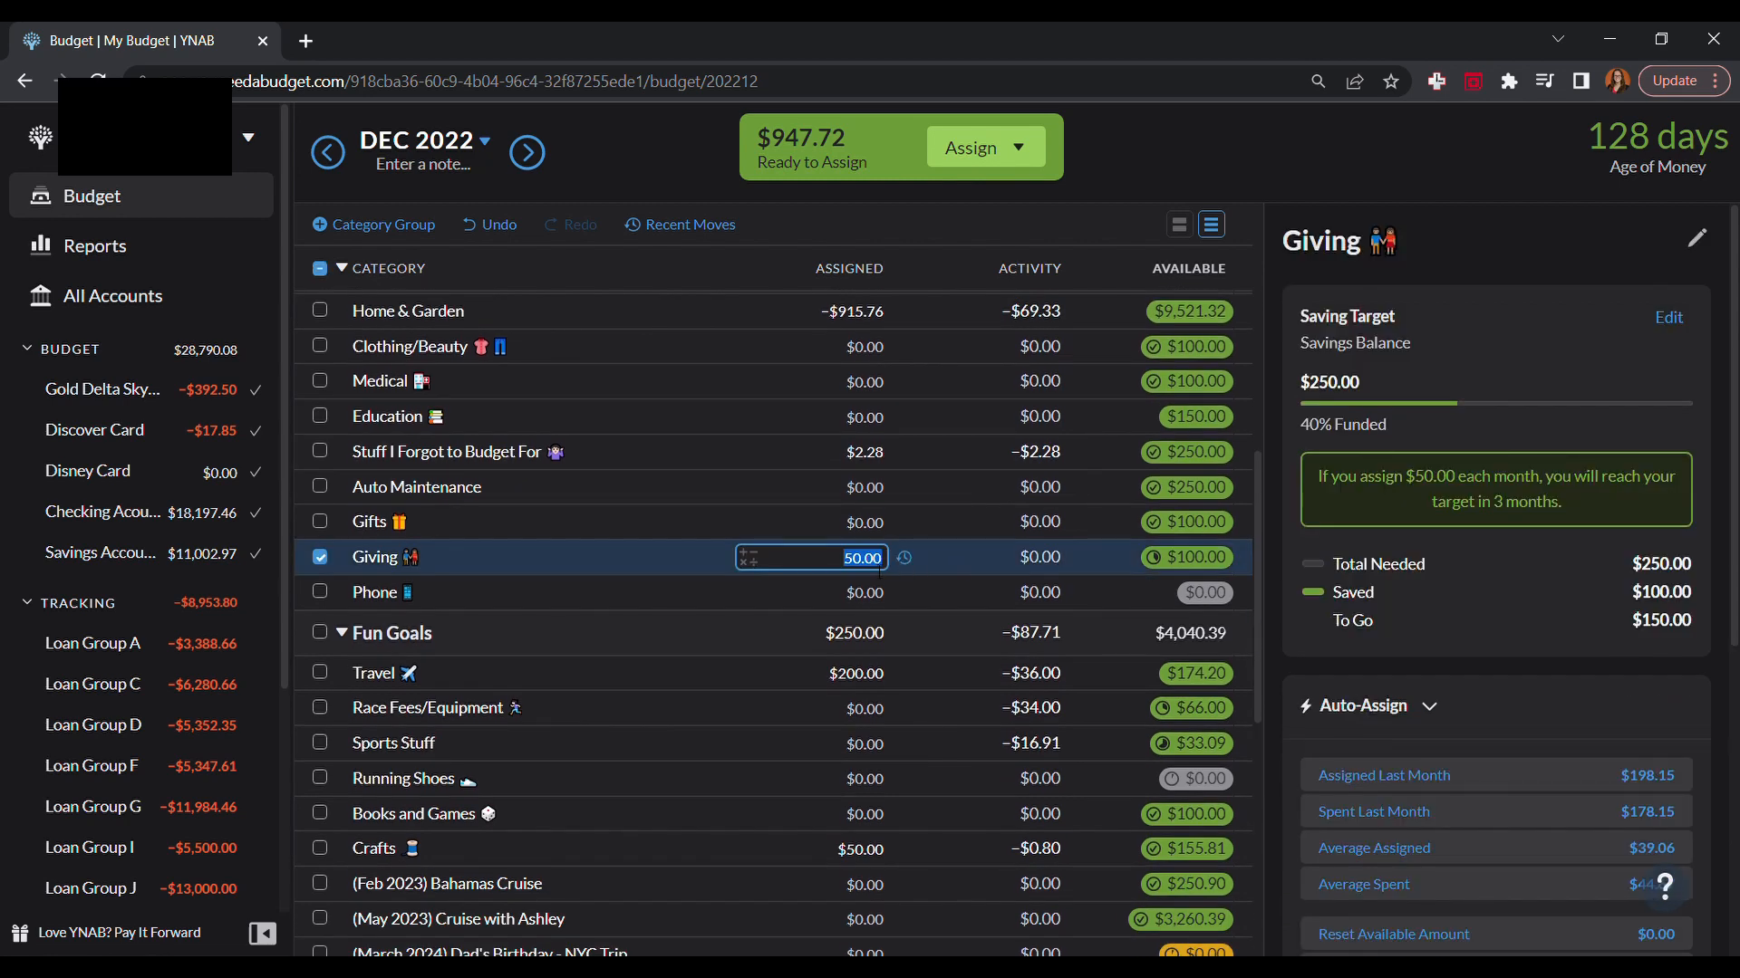
text(75.00)
key(Return)
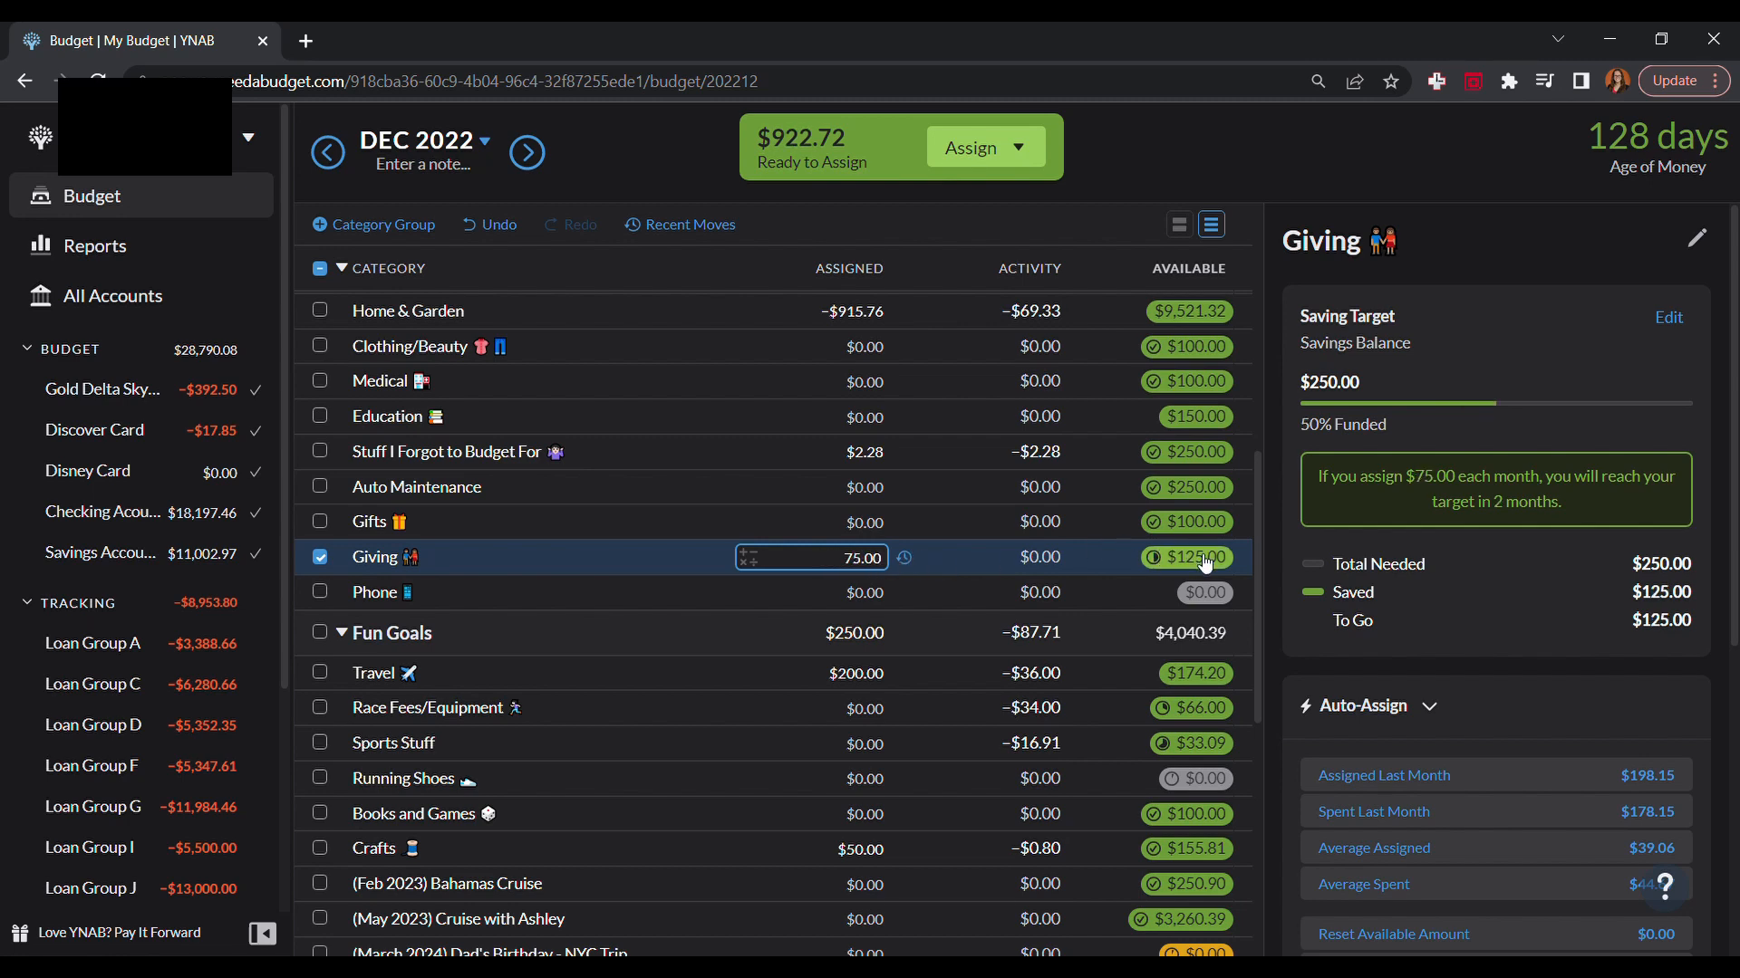
click(321, 557)
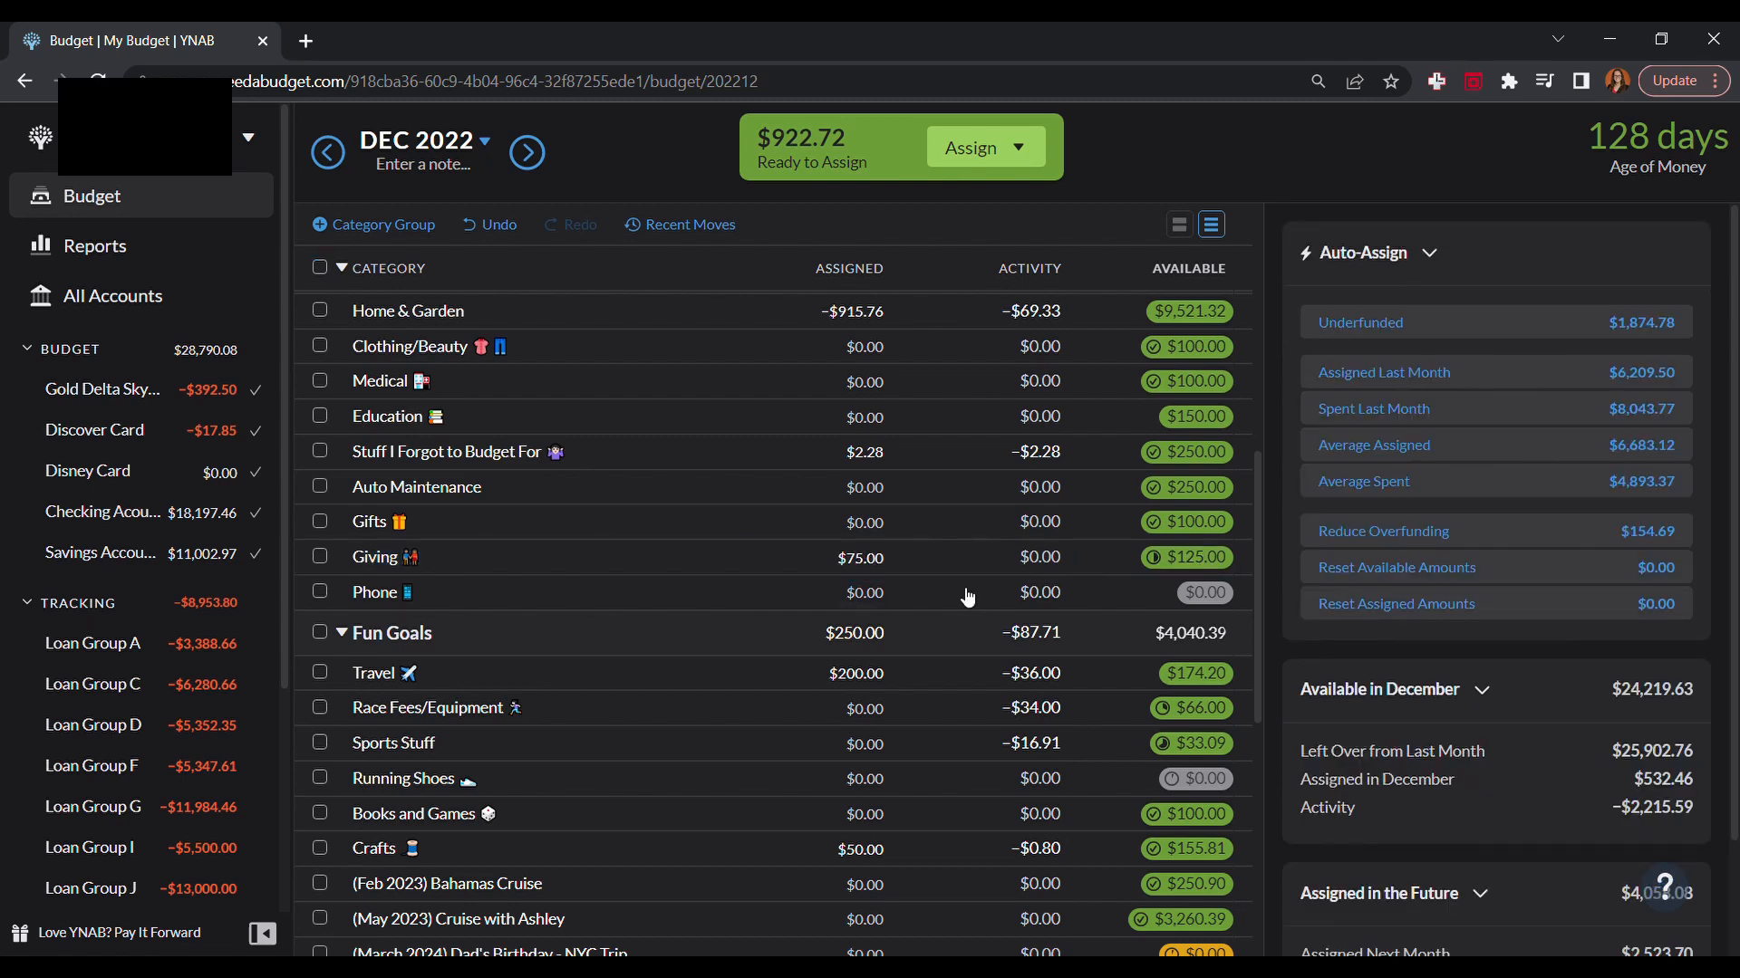
Step: Examine the spending target of the (March 2024) Dad's Birthday - NYC Trip category in Fun Goals
drag(1254, 643, 1269, 761)
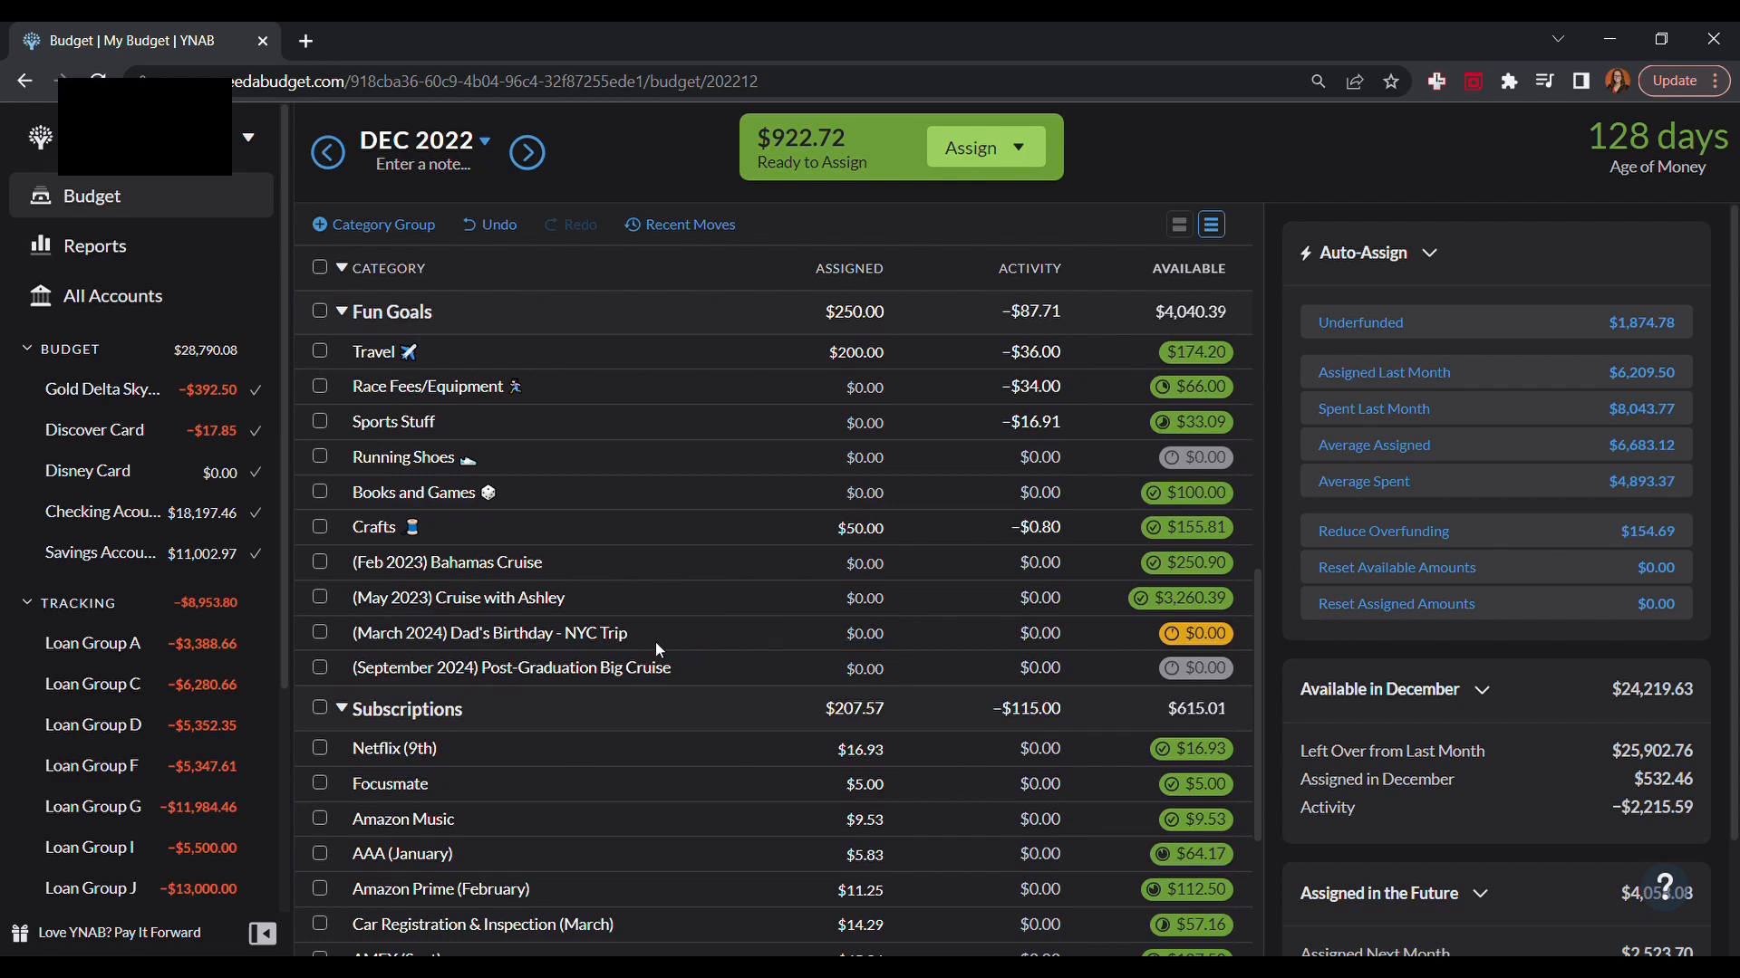
click(1091, 634)
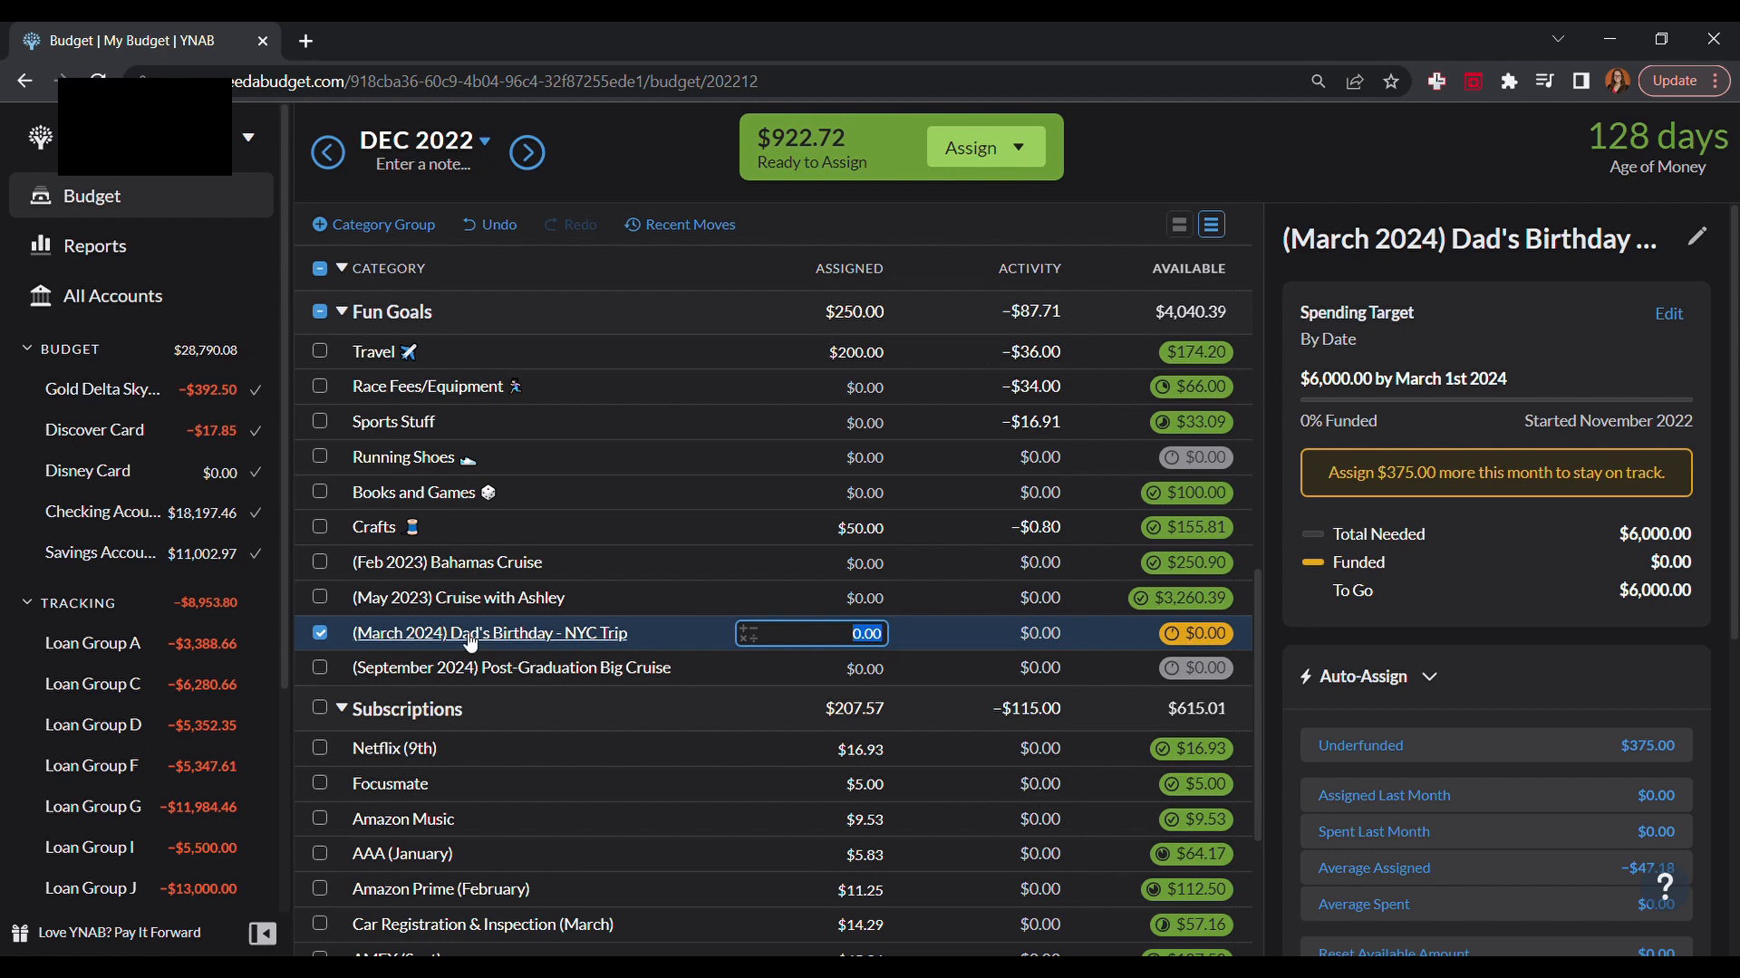
click(323, 634)
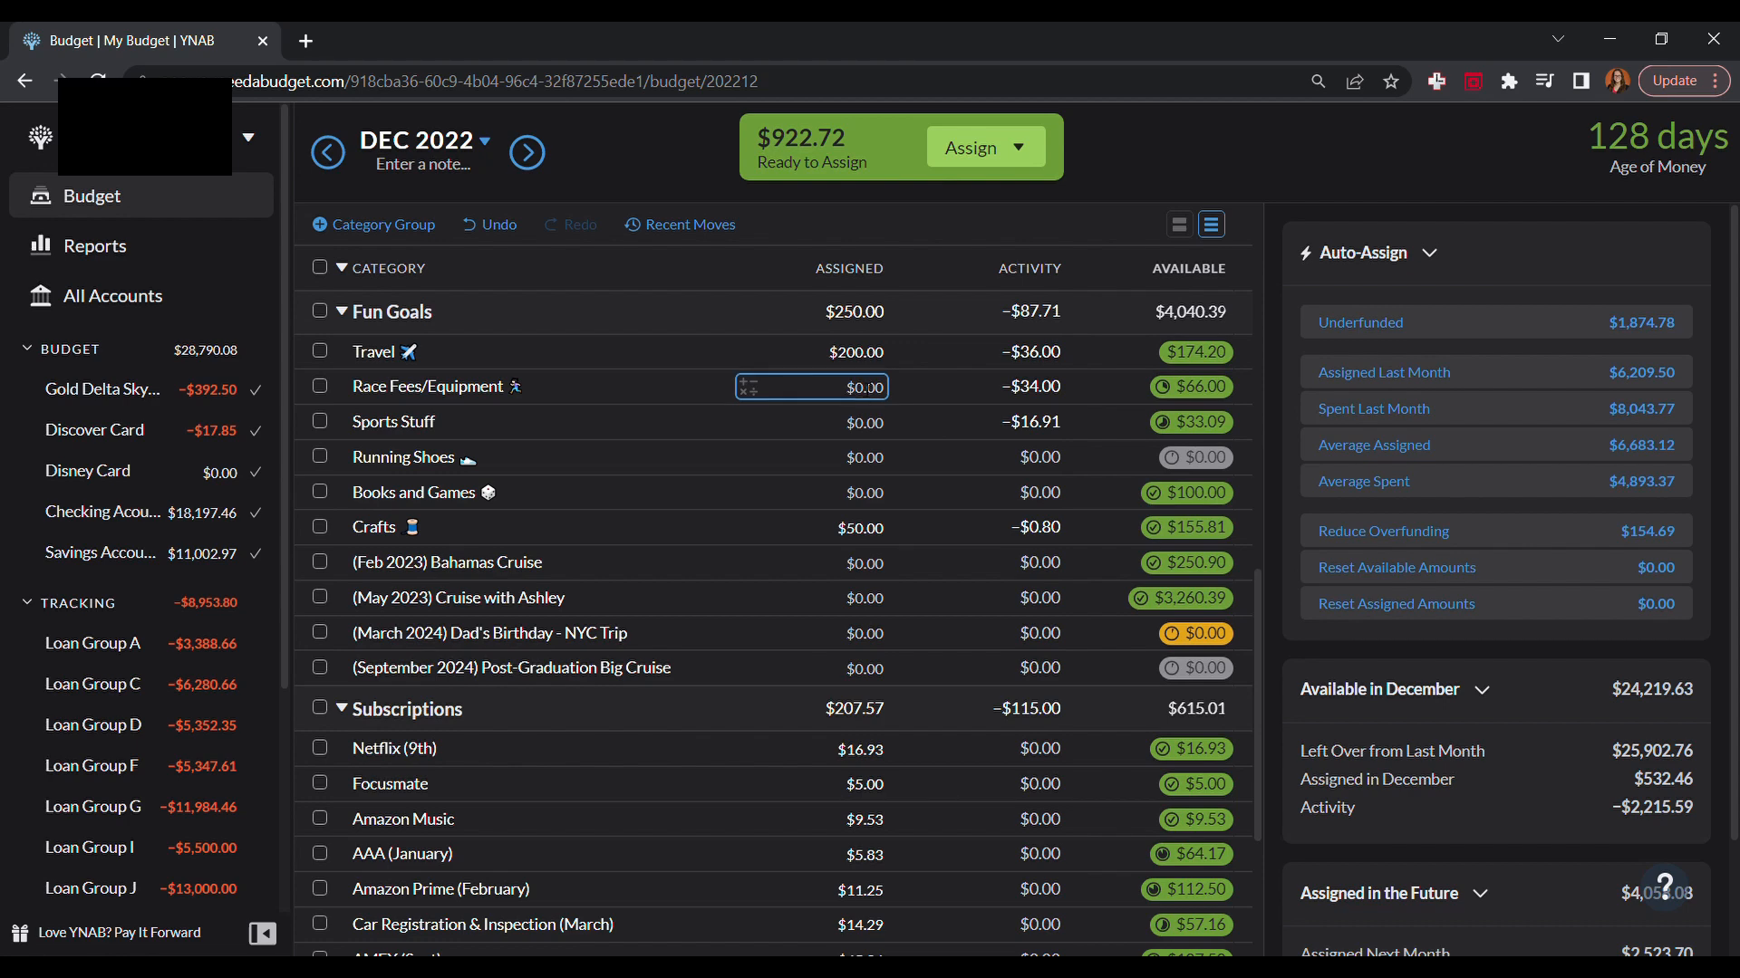
Step: Assign $15 to Sports Stuff in Fun Goals, then add $1.81 and $0.10 for an assigned amount of $16.91
click(873, 433)
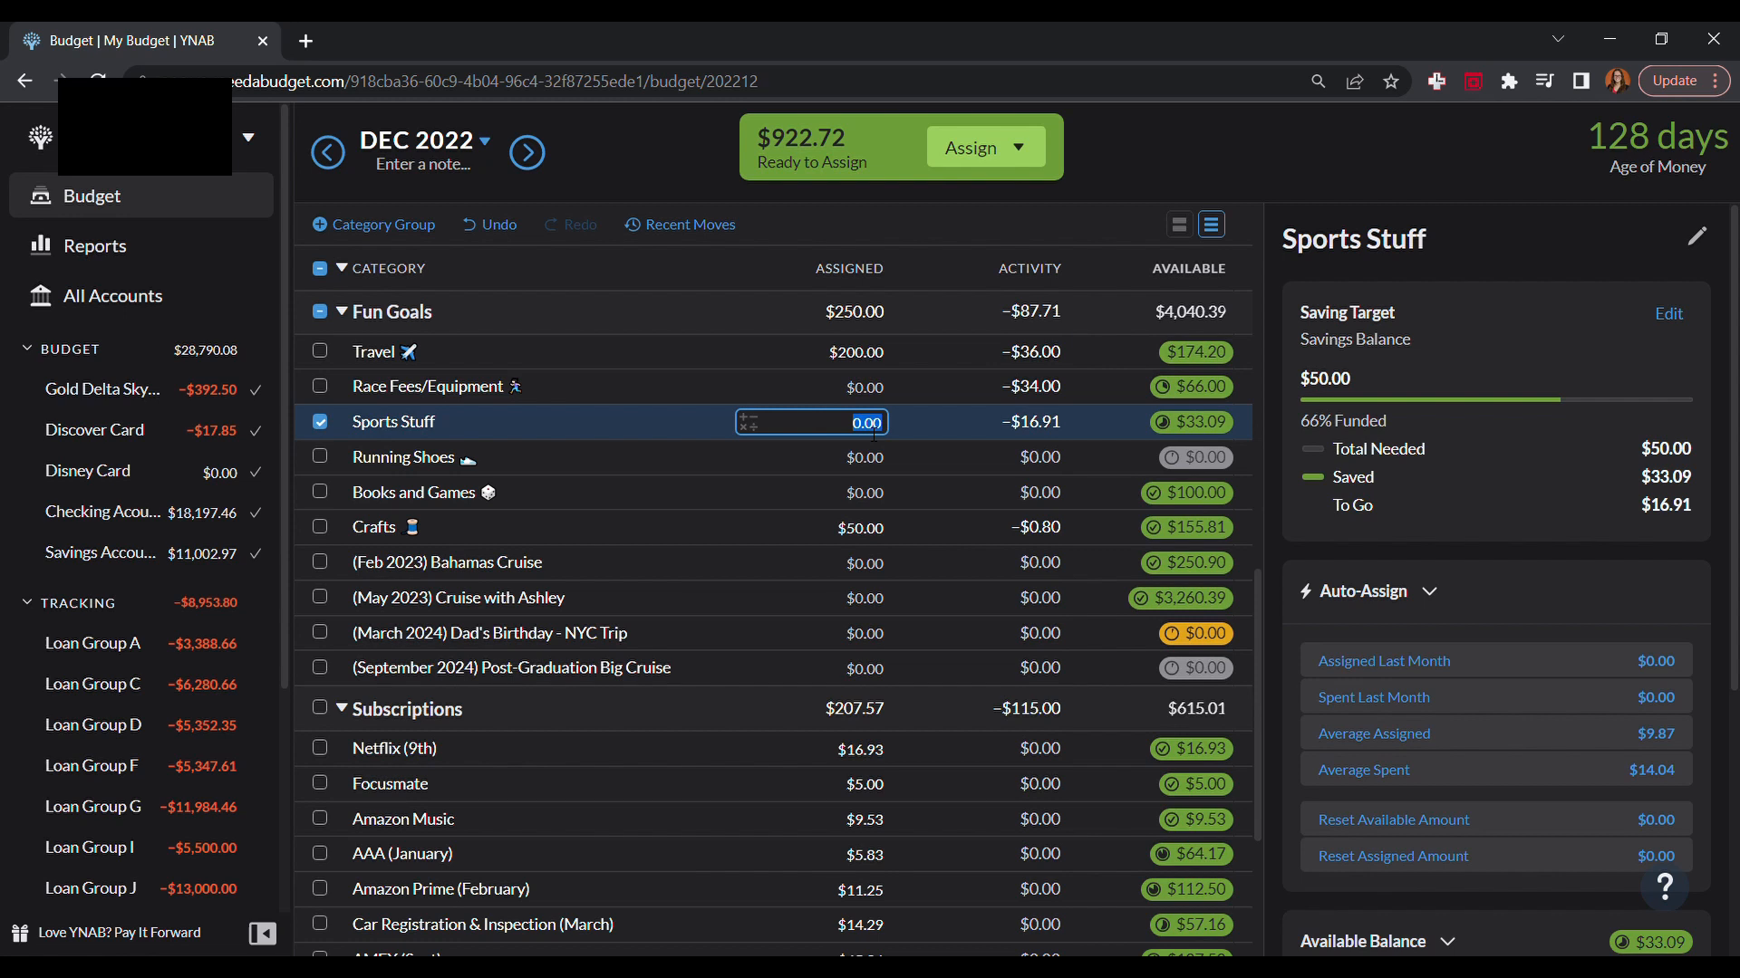
text(15.)
key(Return)
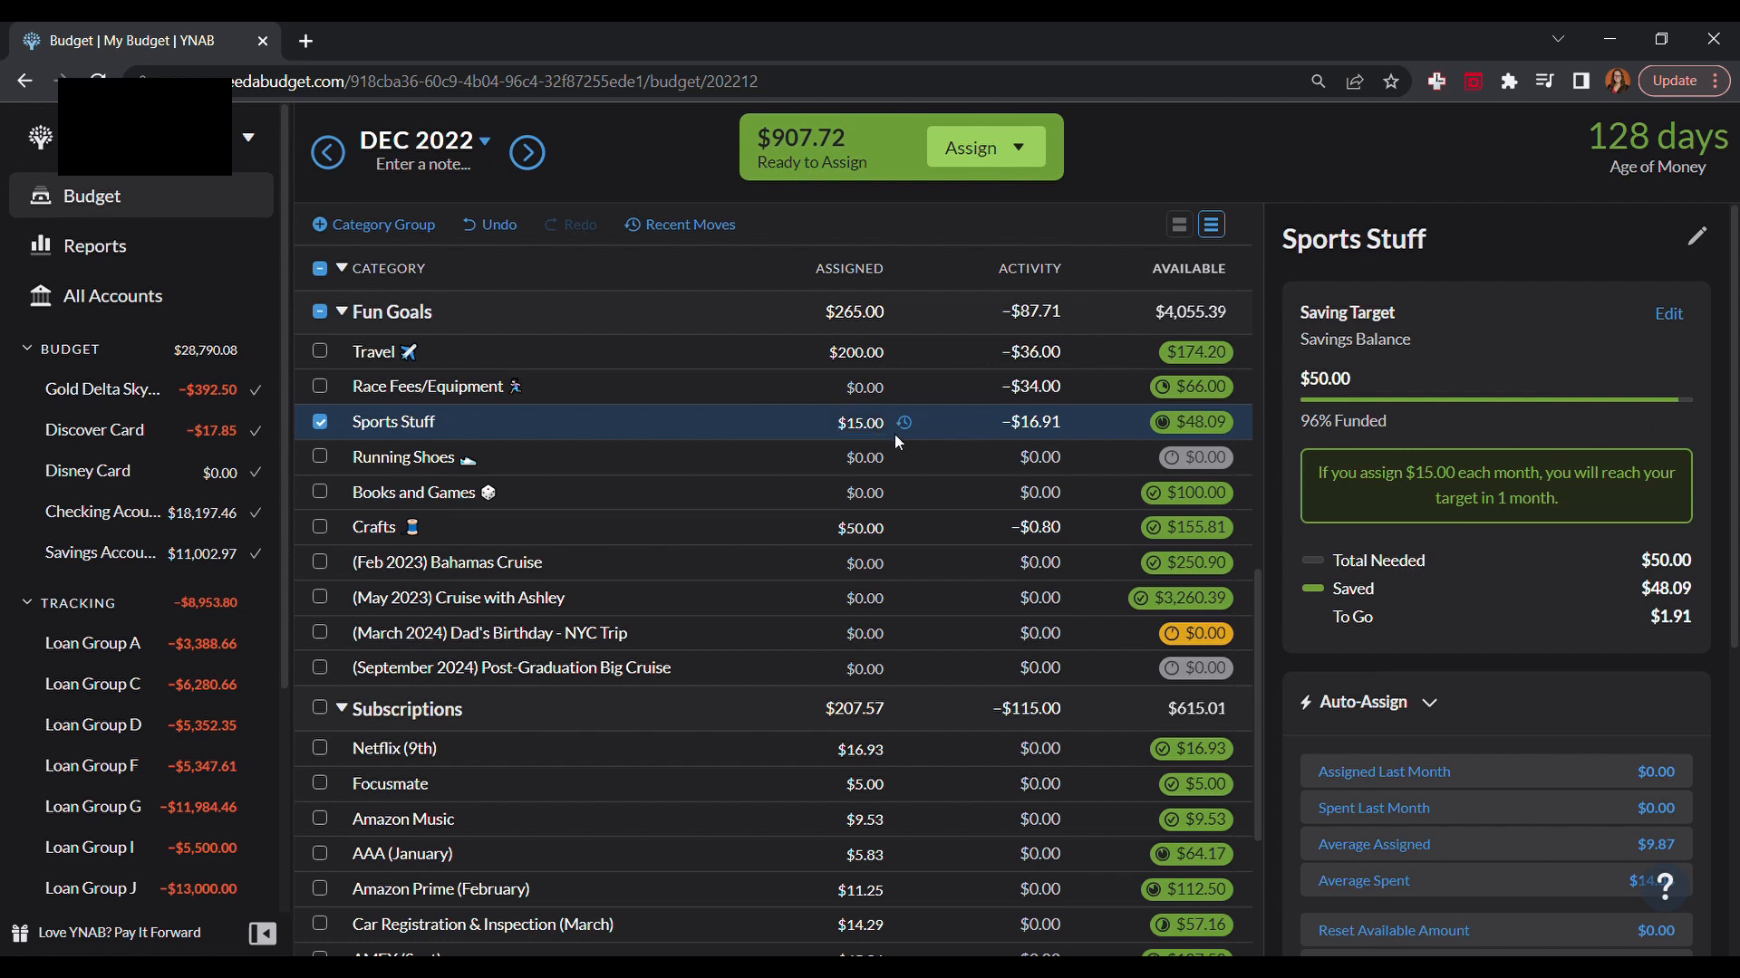
click(881, 422)
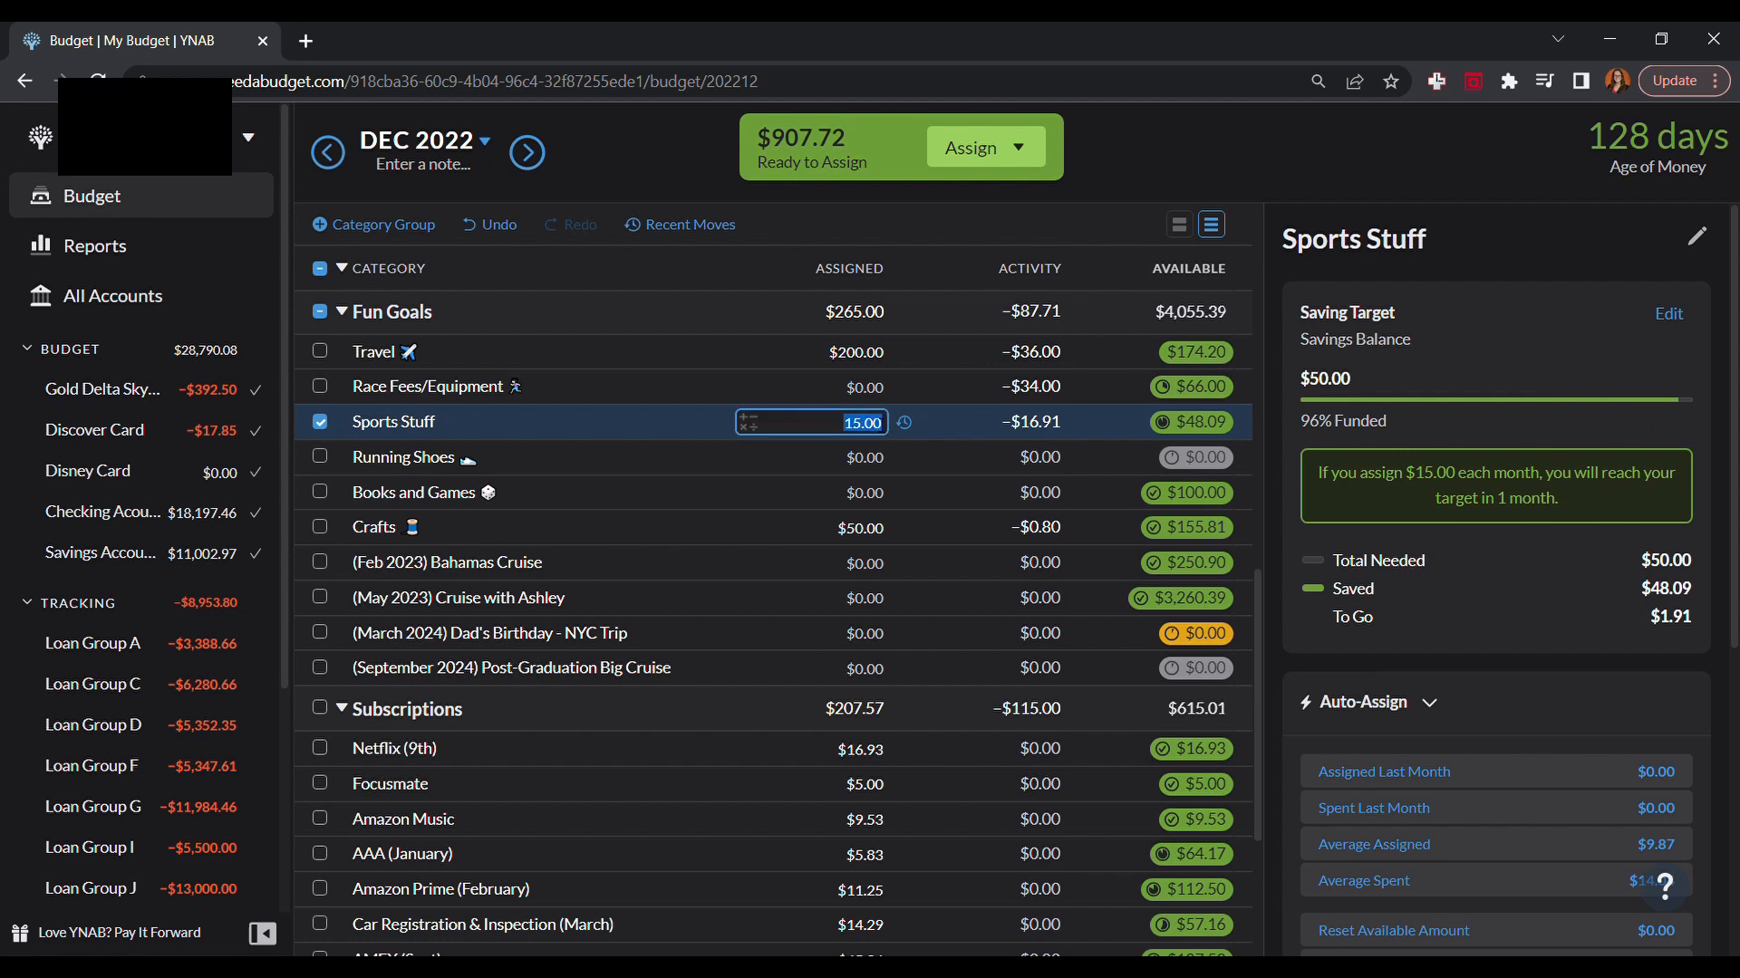
click(879, 422)
text(+1.81)
key(Return)
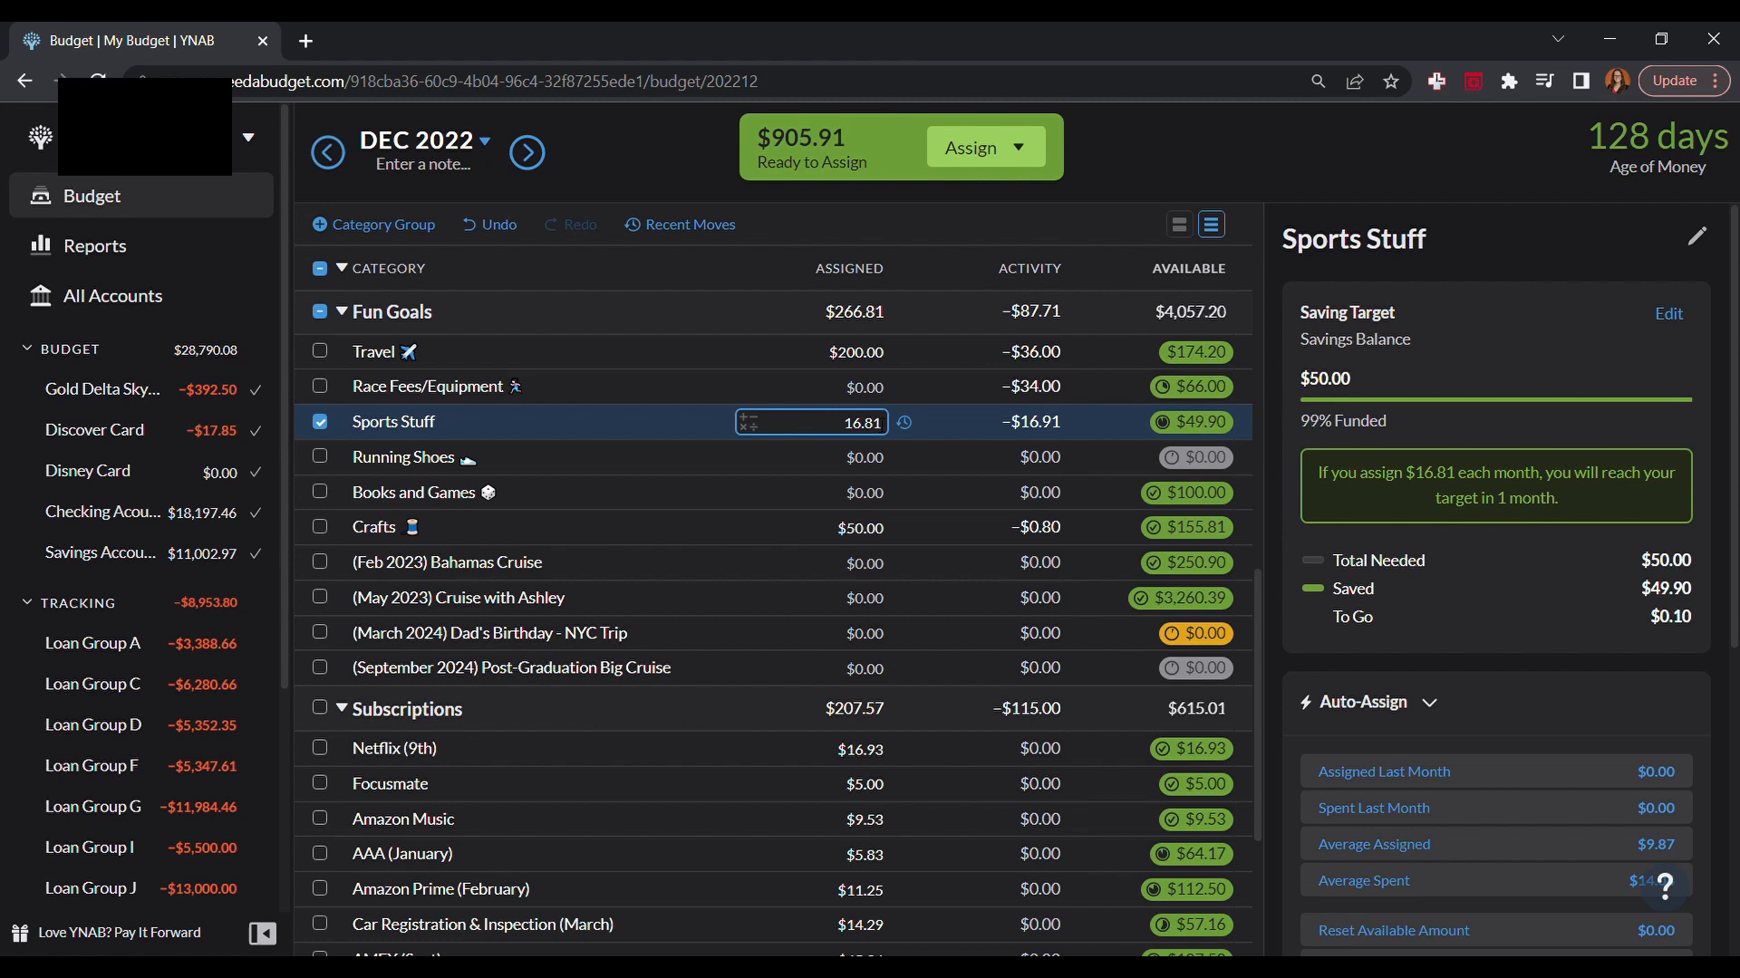
text(+.1)
key(Return)
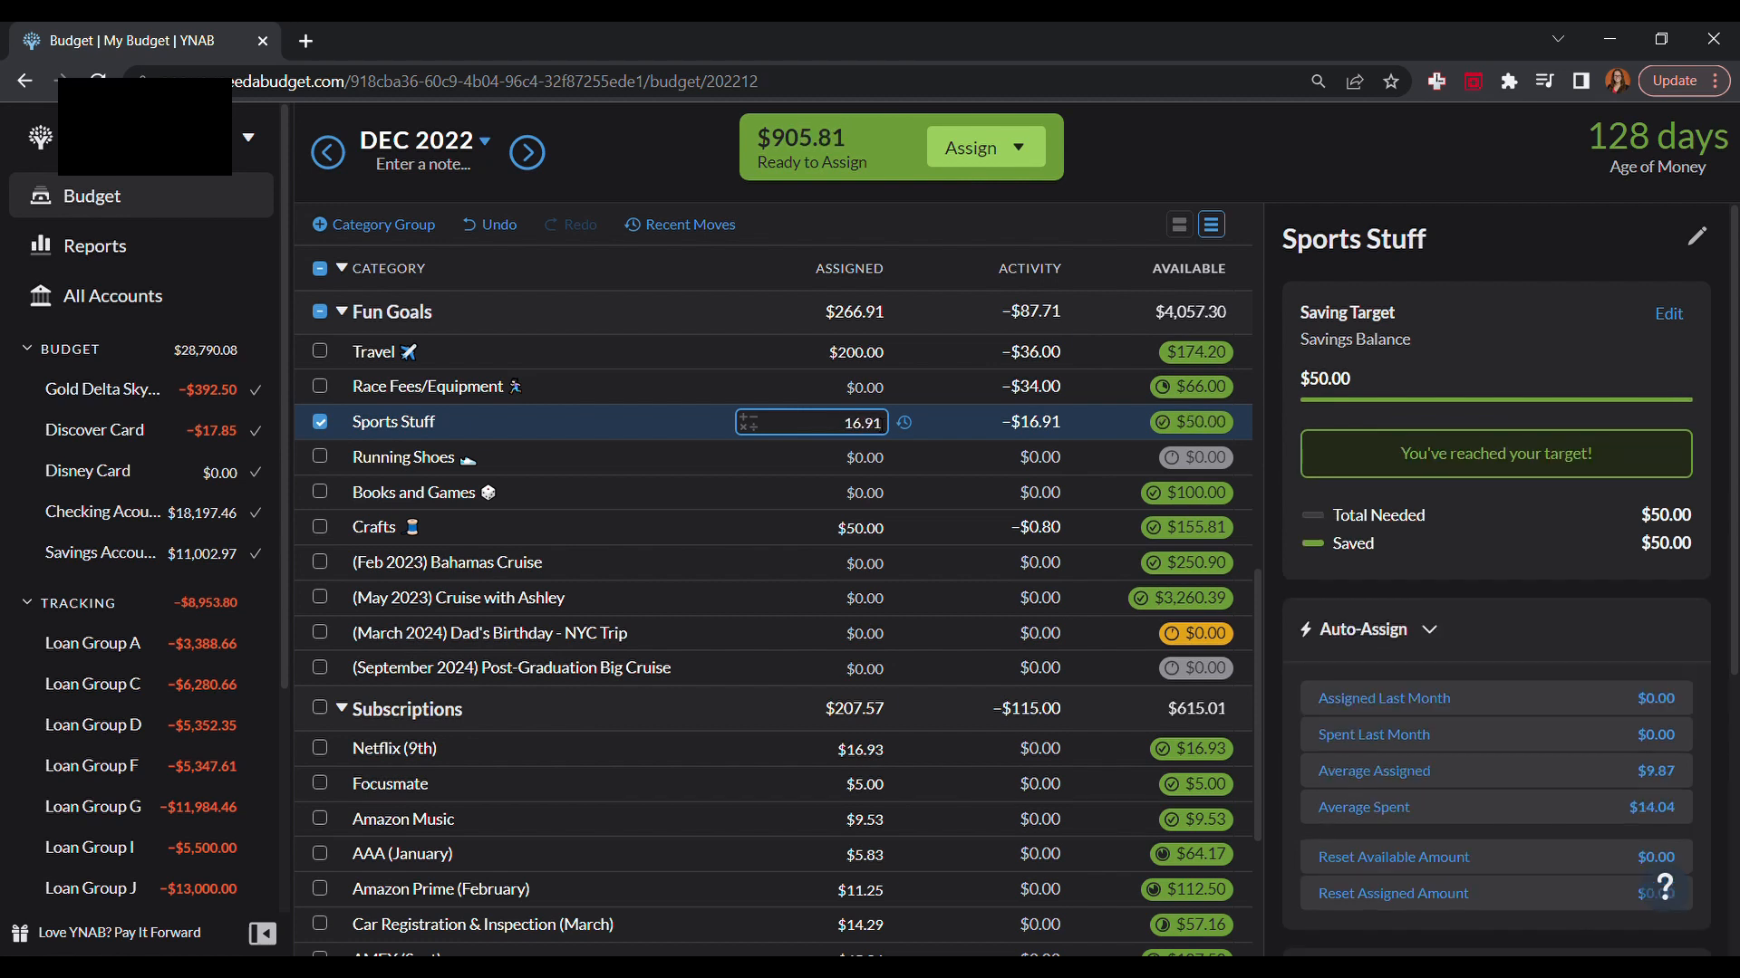
Step: Assign $34 to Race Fees/Equipment in Fun Goals, then raise the assigned amount to $134
click(875, 388)
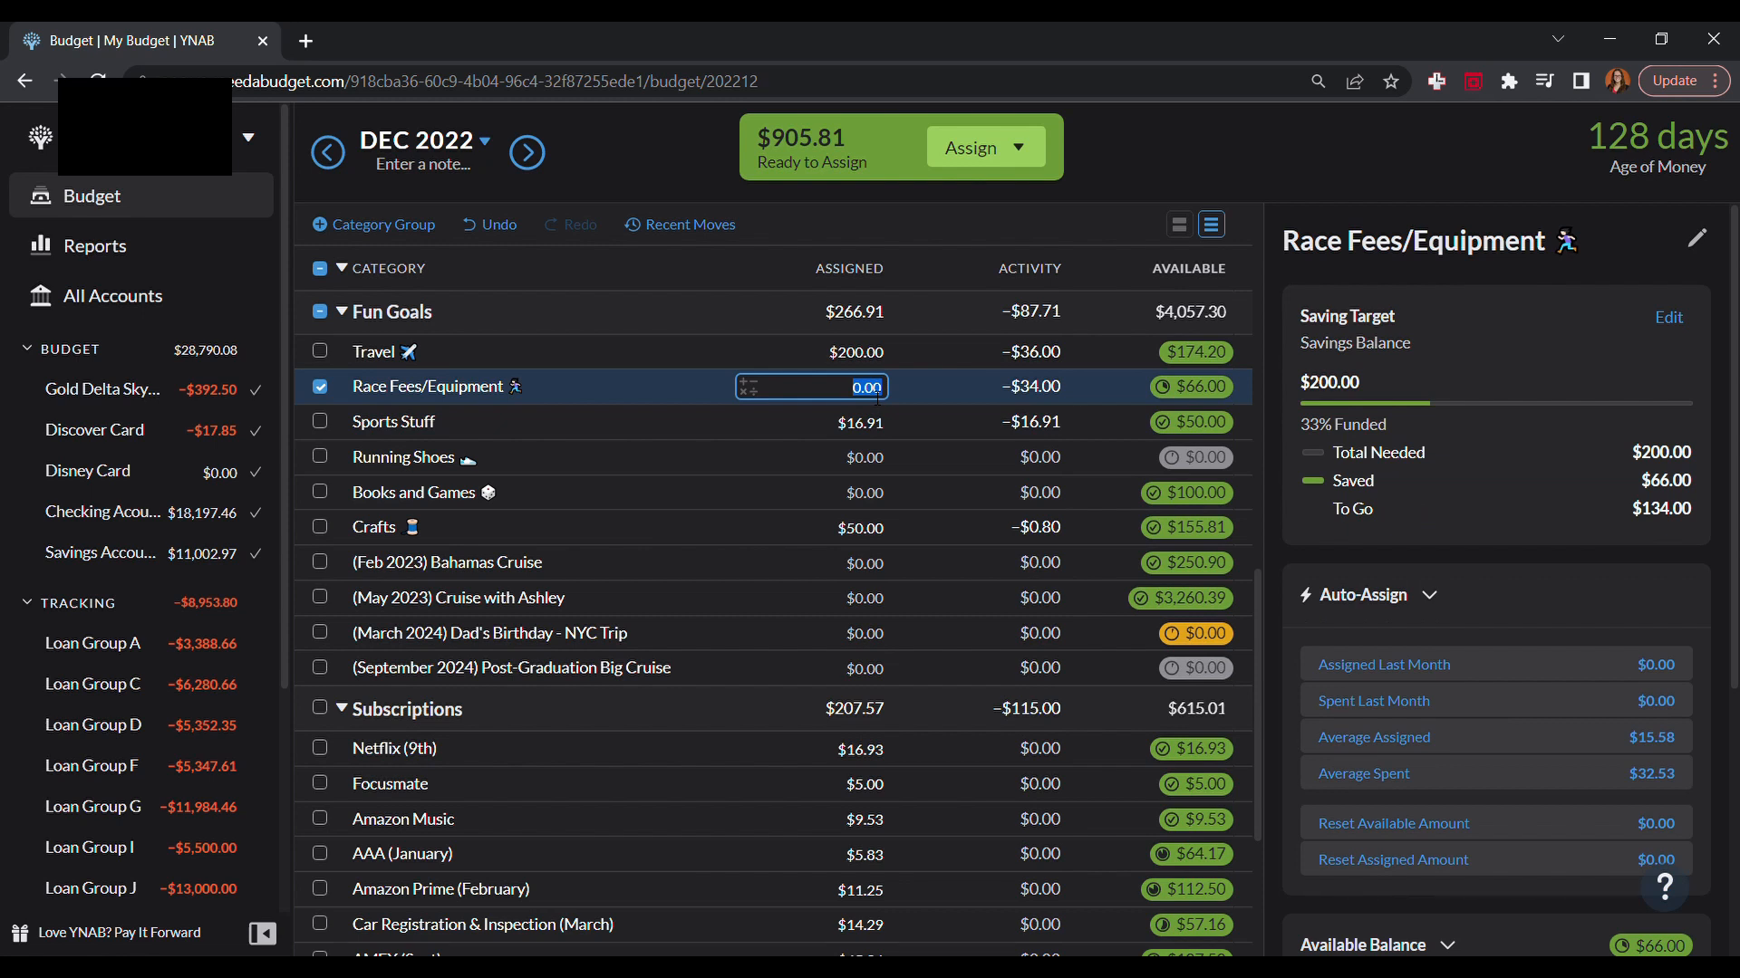
text(34)
key(Return)
click(876, 391)
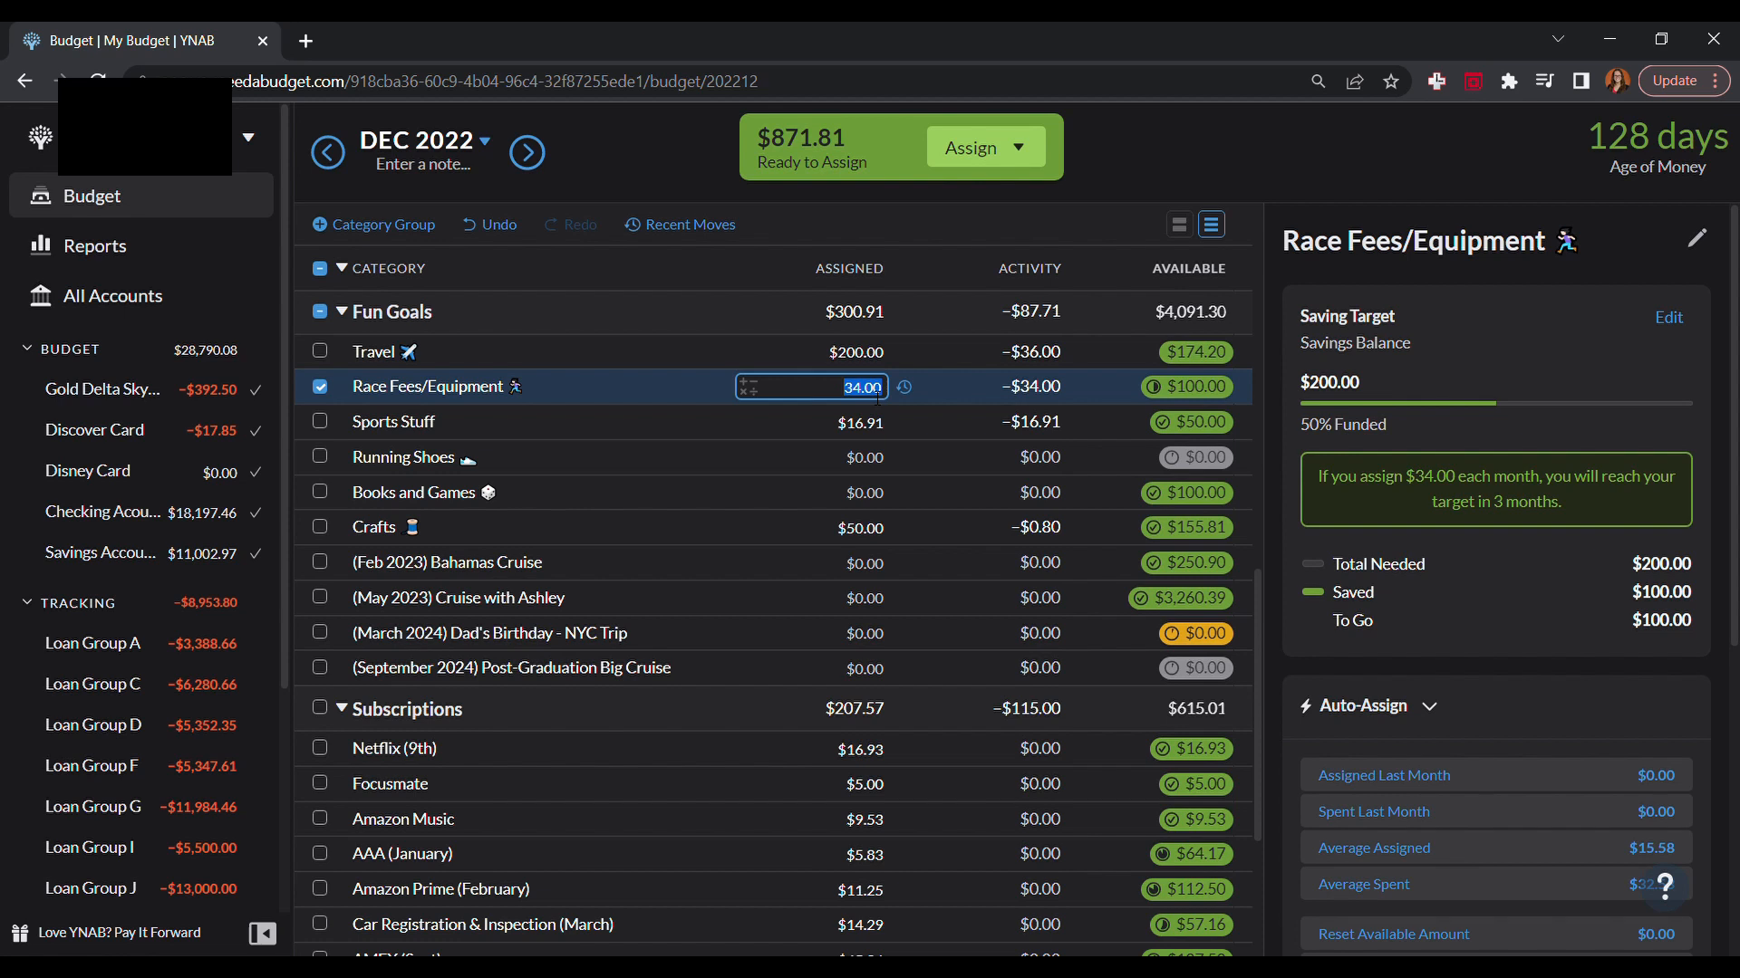
text(134.00)
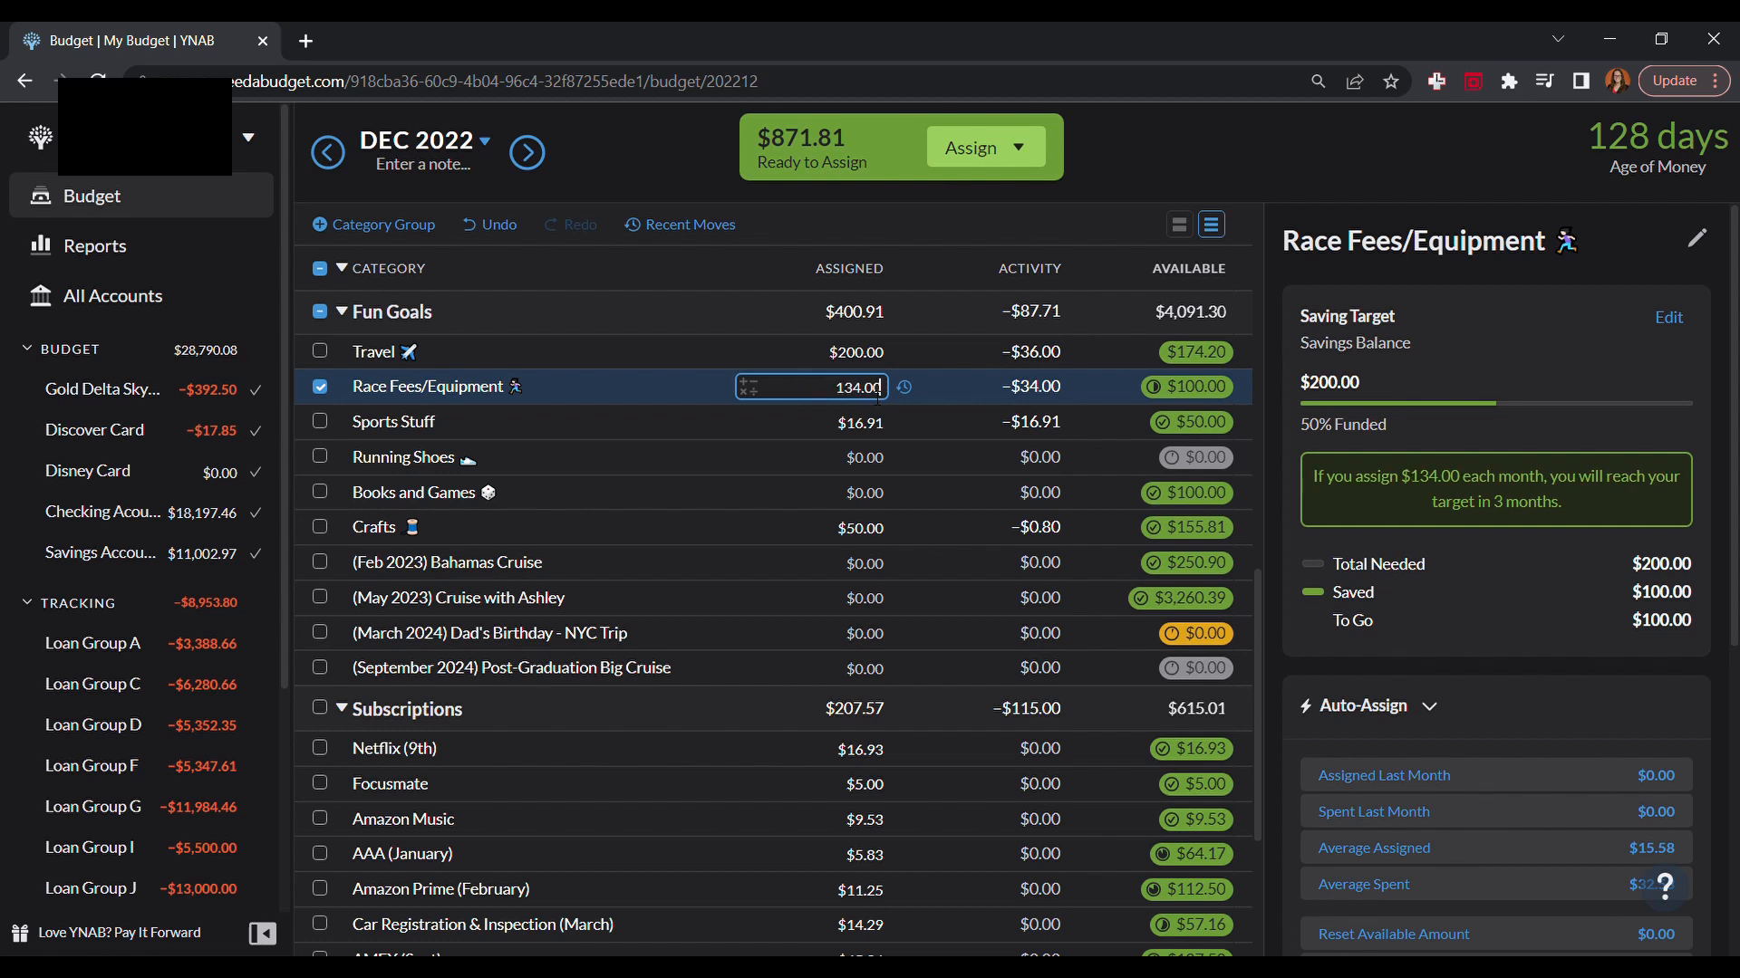
key(Return)
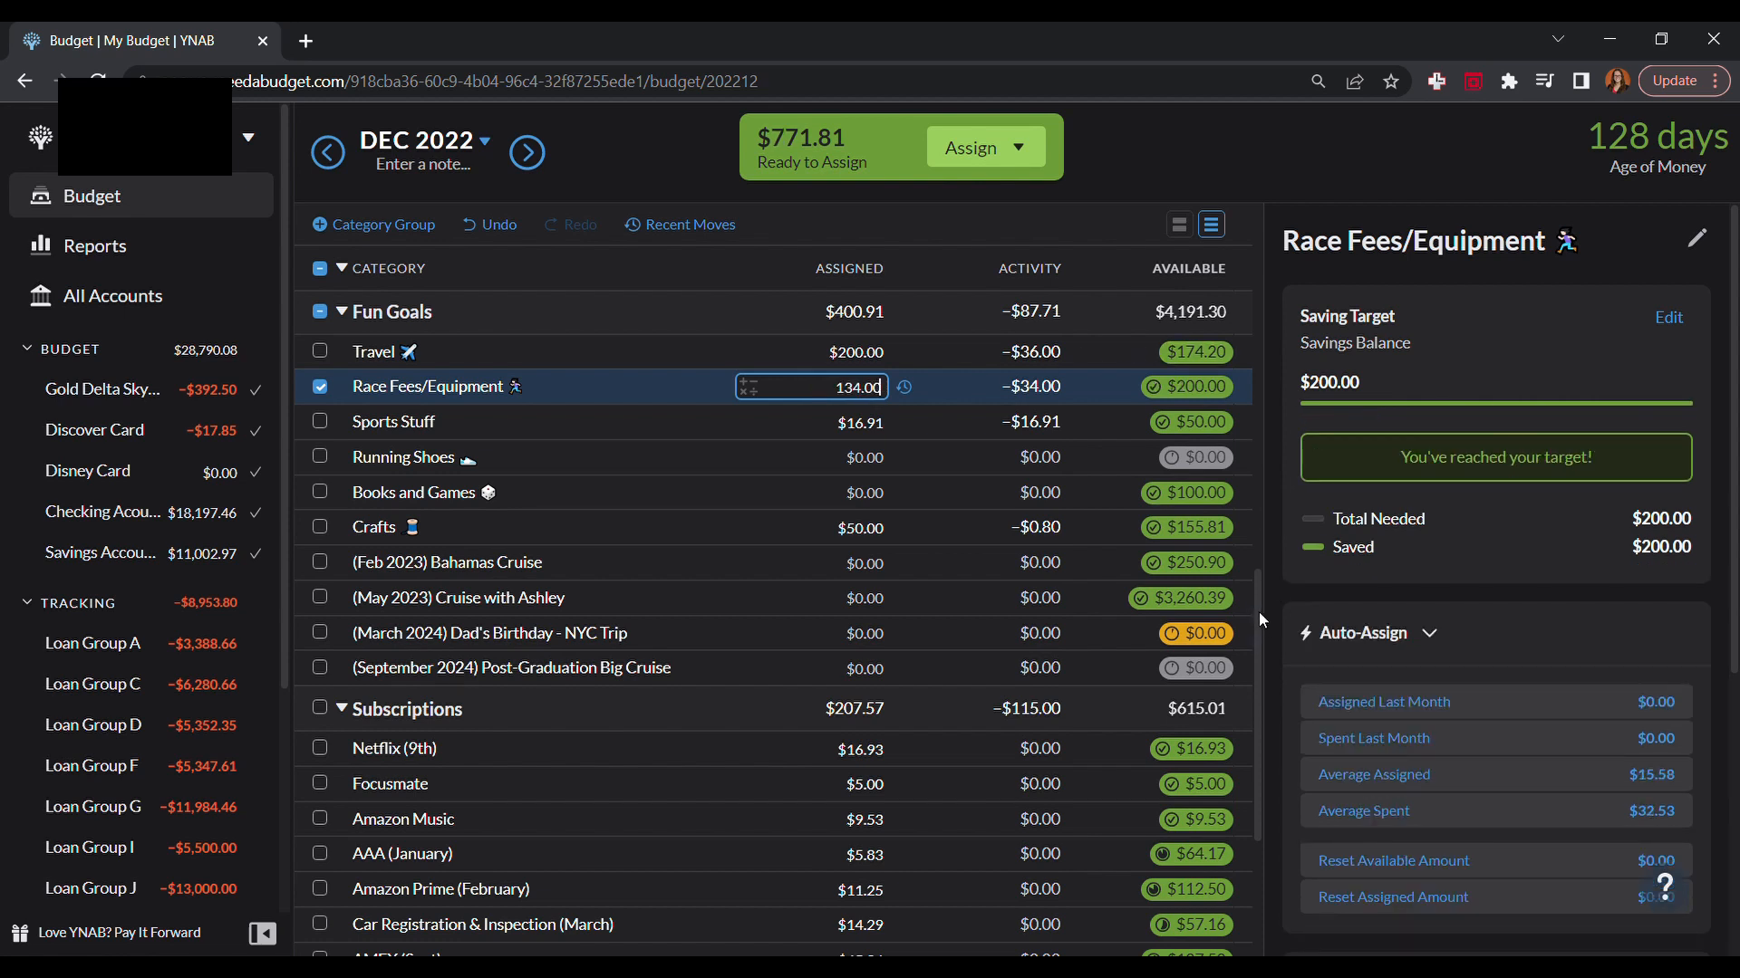
scroll(1258, 612, down, 3)
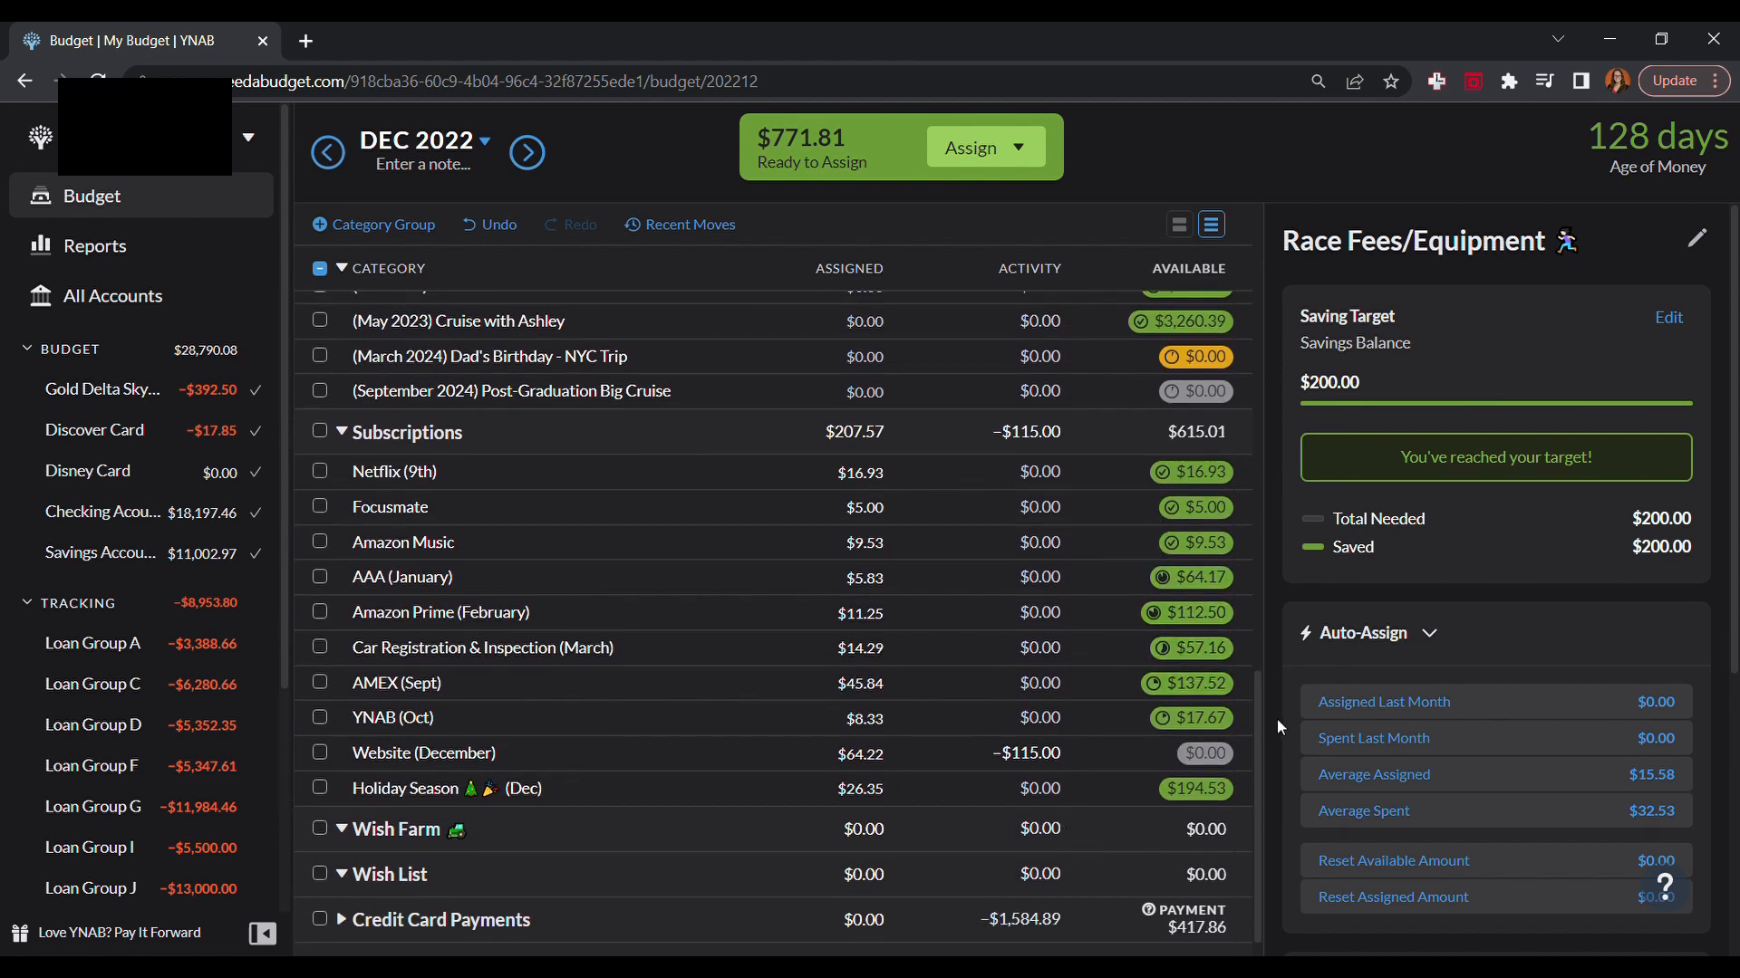
Step: Deselect Race Fees/Equipment, then add $771.81 to the assigned amount of Emergency Fund in Current Focus Areas
drag(1261, 704, 1248, 542)
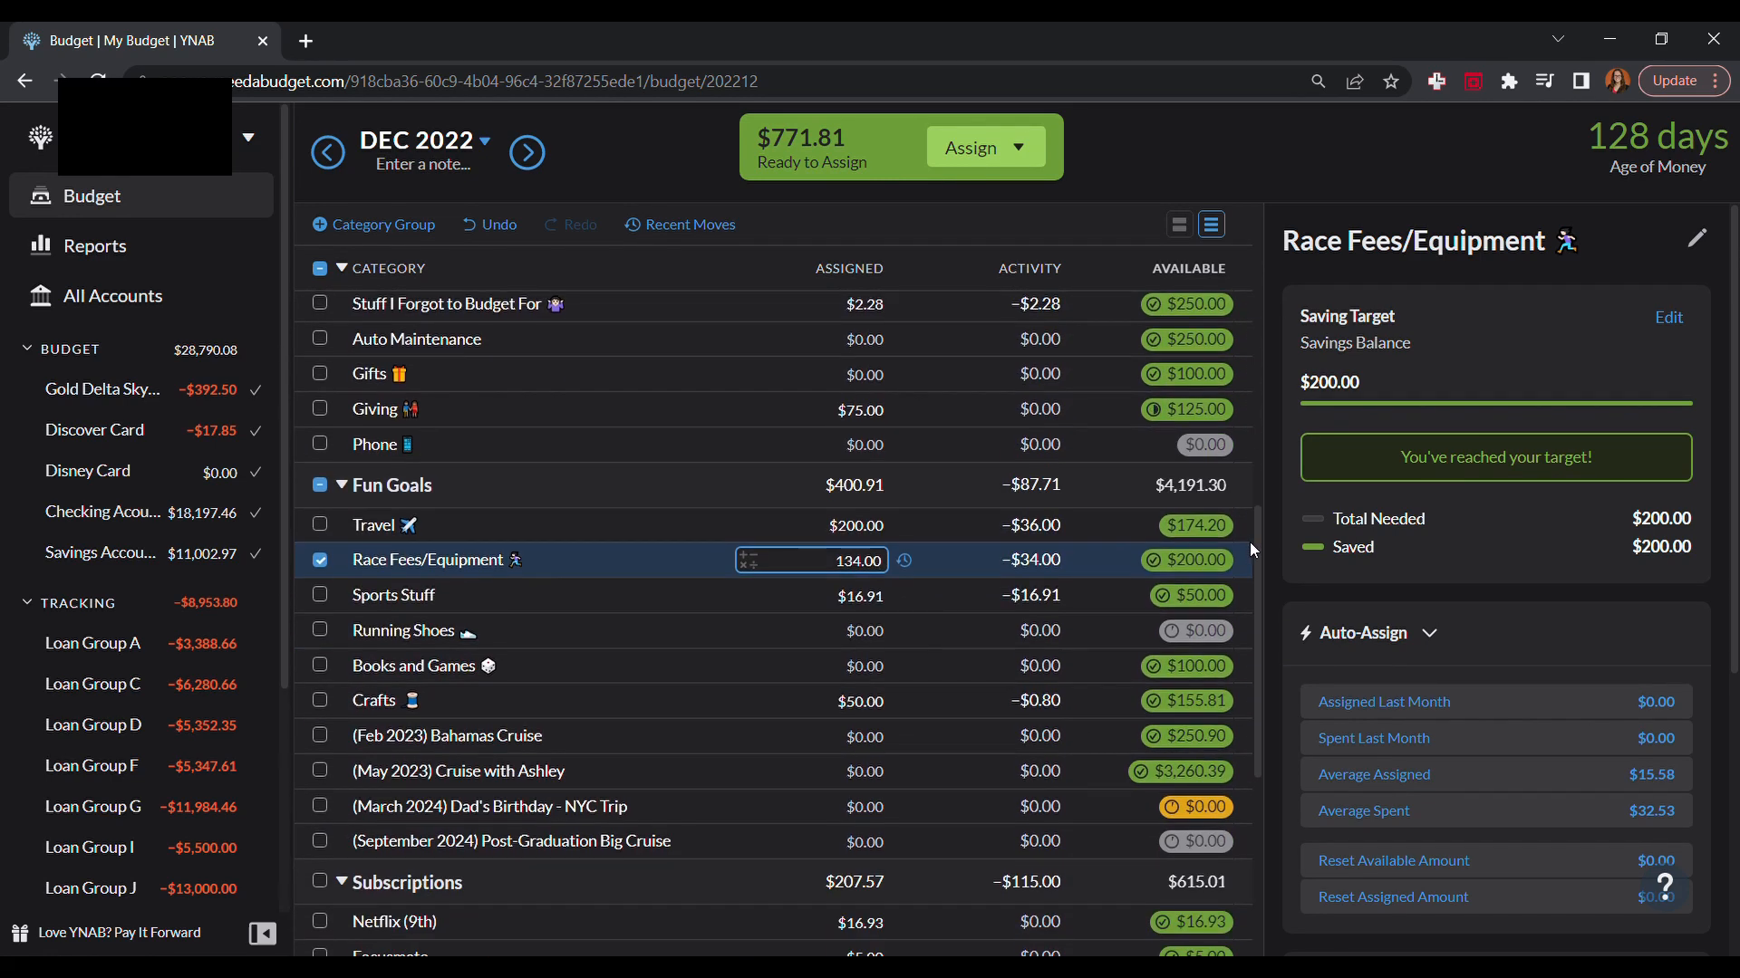
click(320, 559)
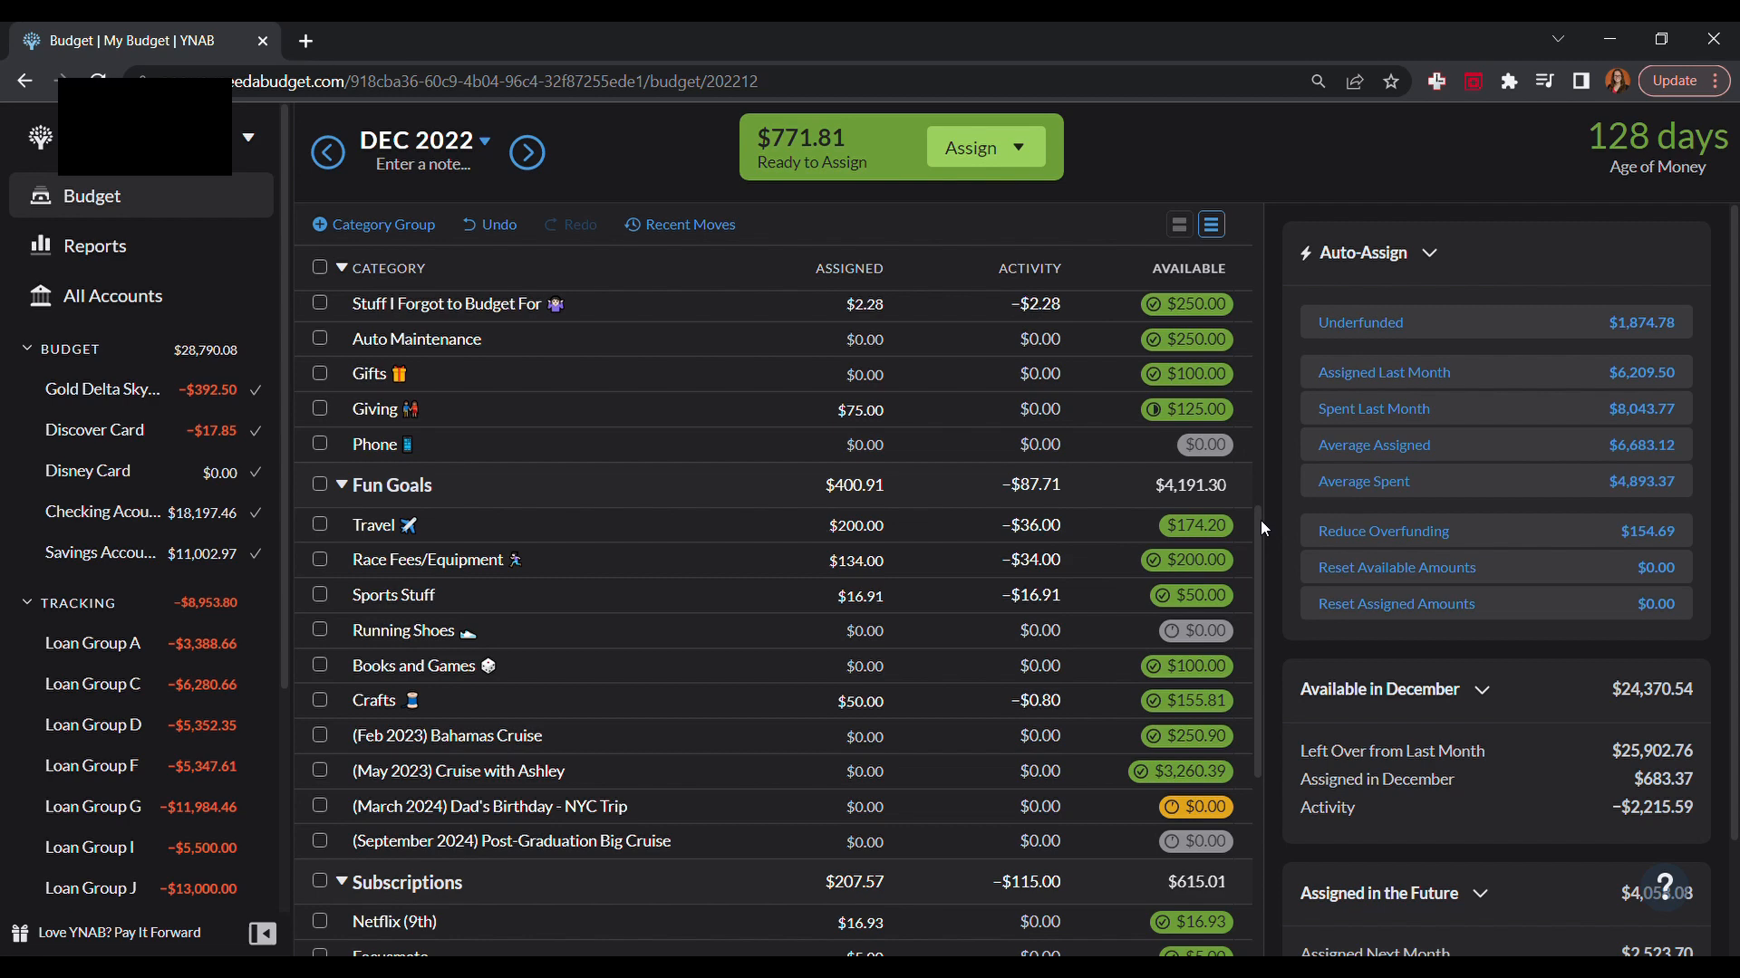
drag(1259, 520, 1246, 227)
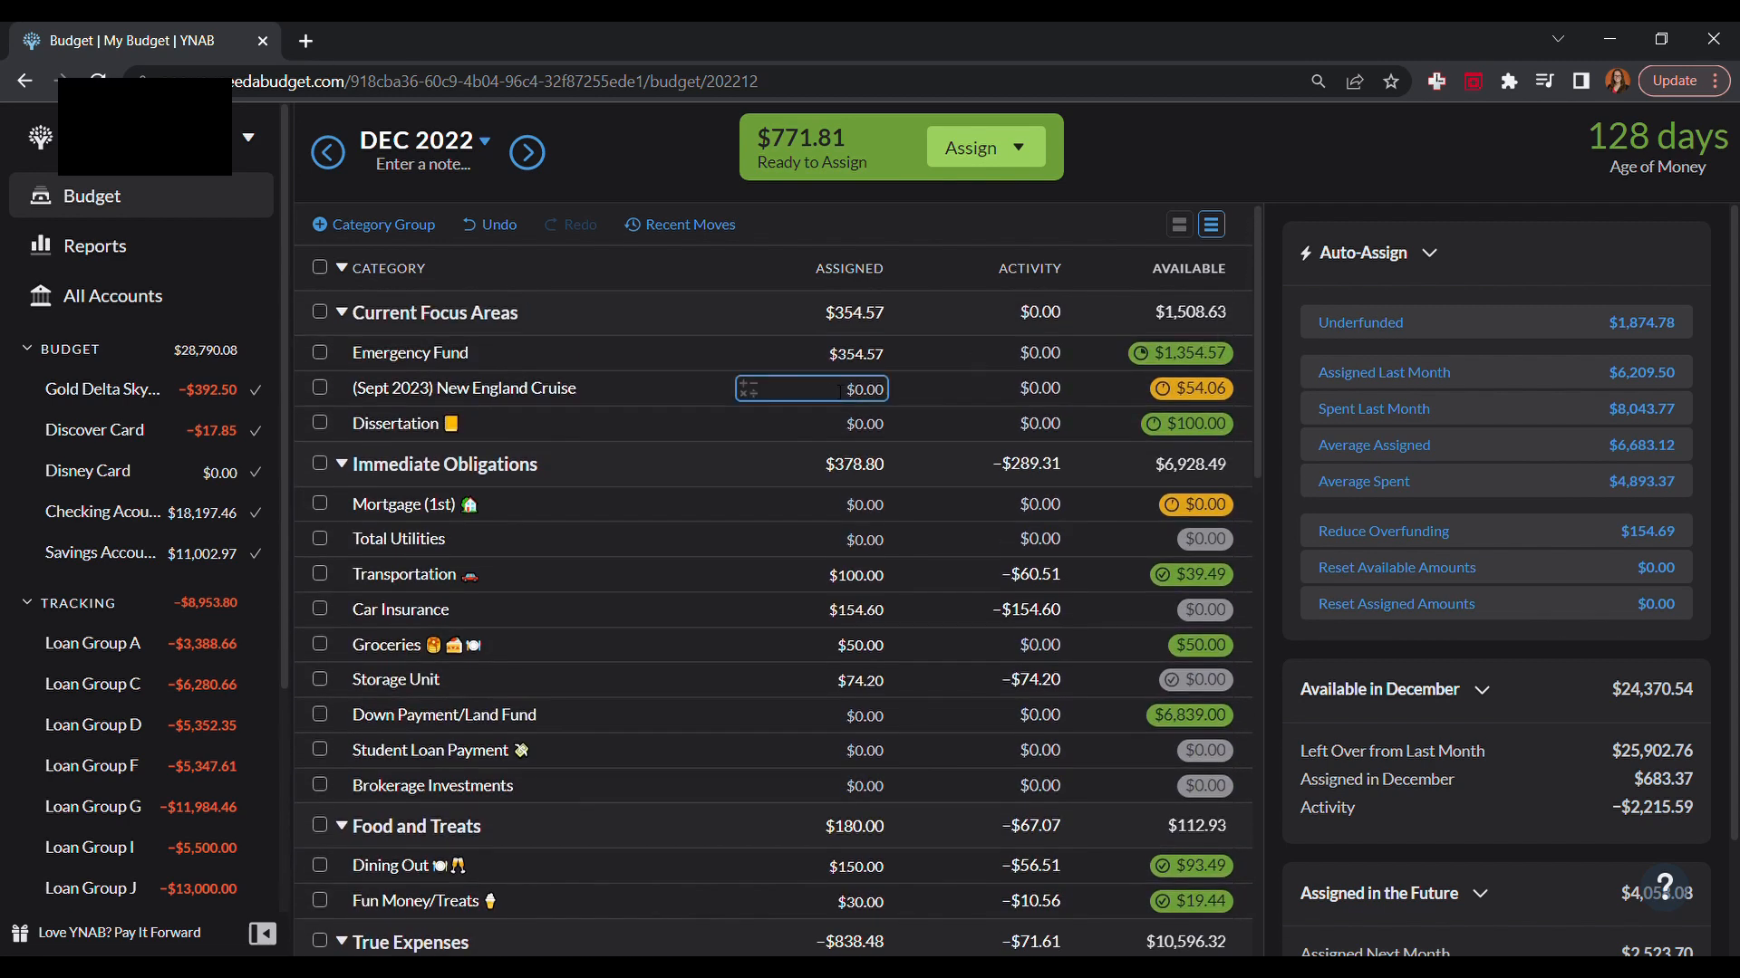
click(852, 353)
click(850, 361)
text(+)
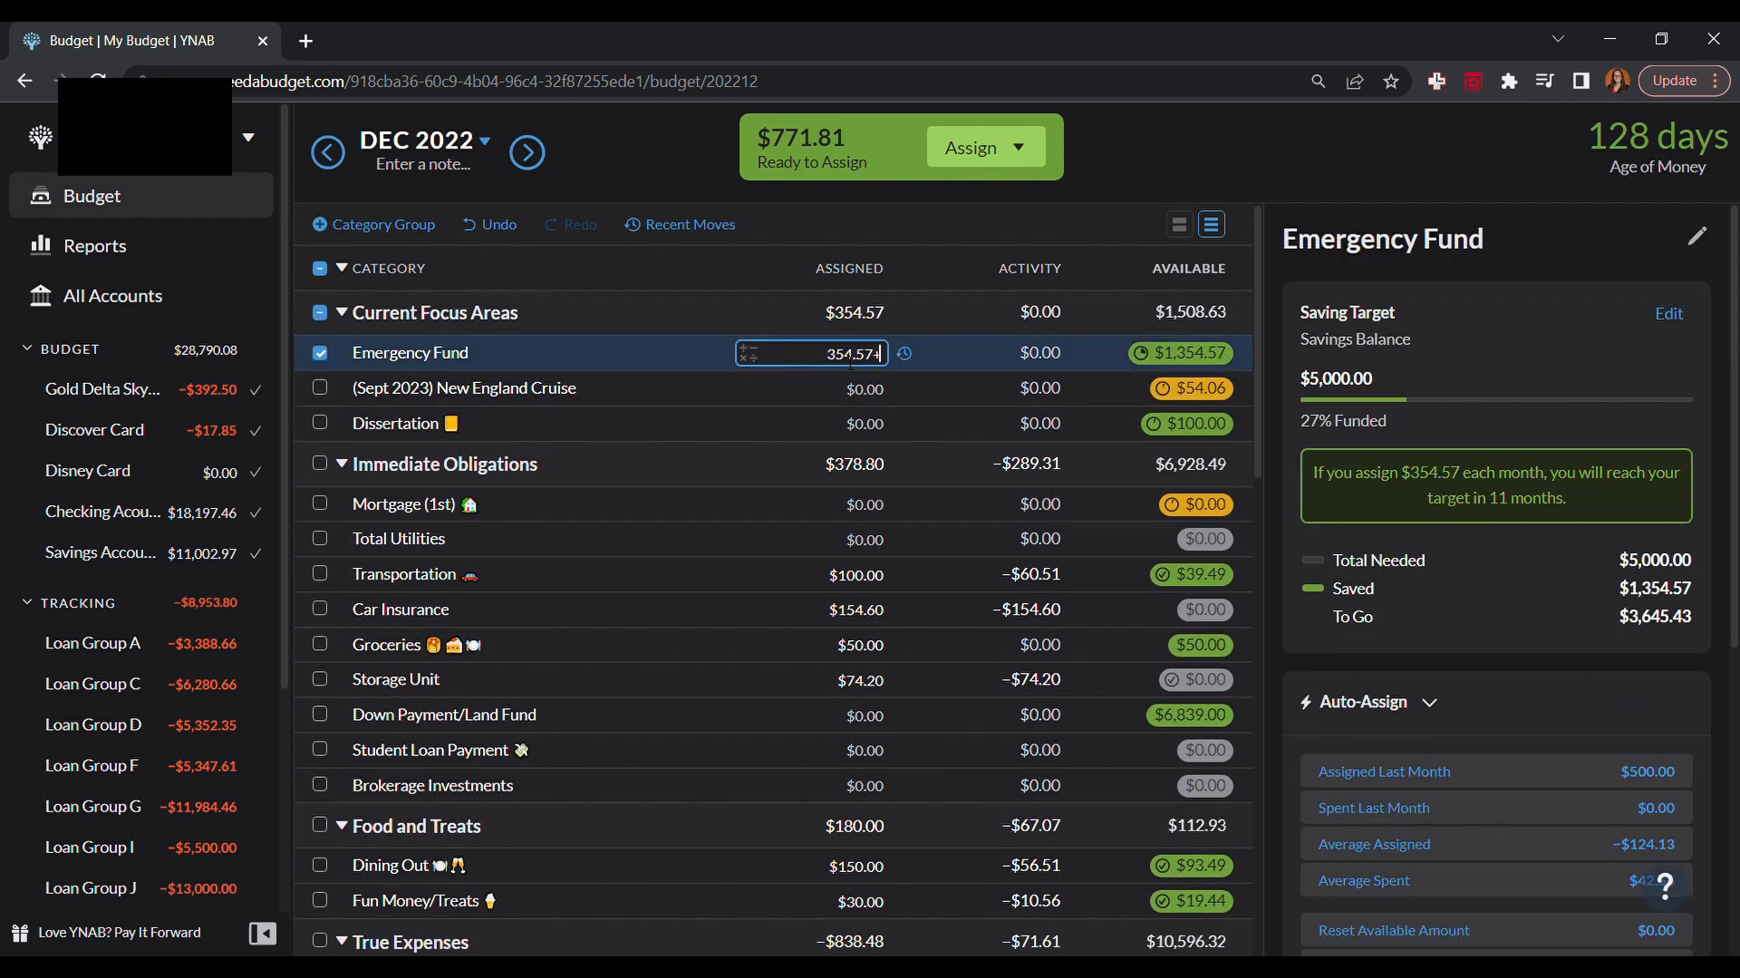
text(771.81)
key(Return)
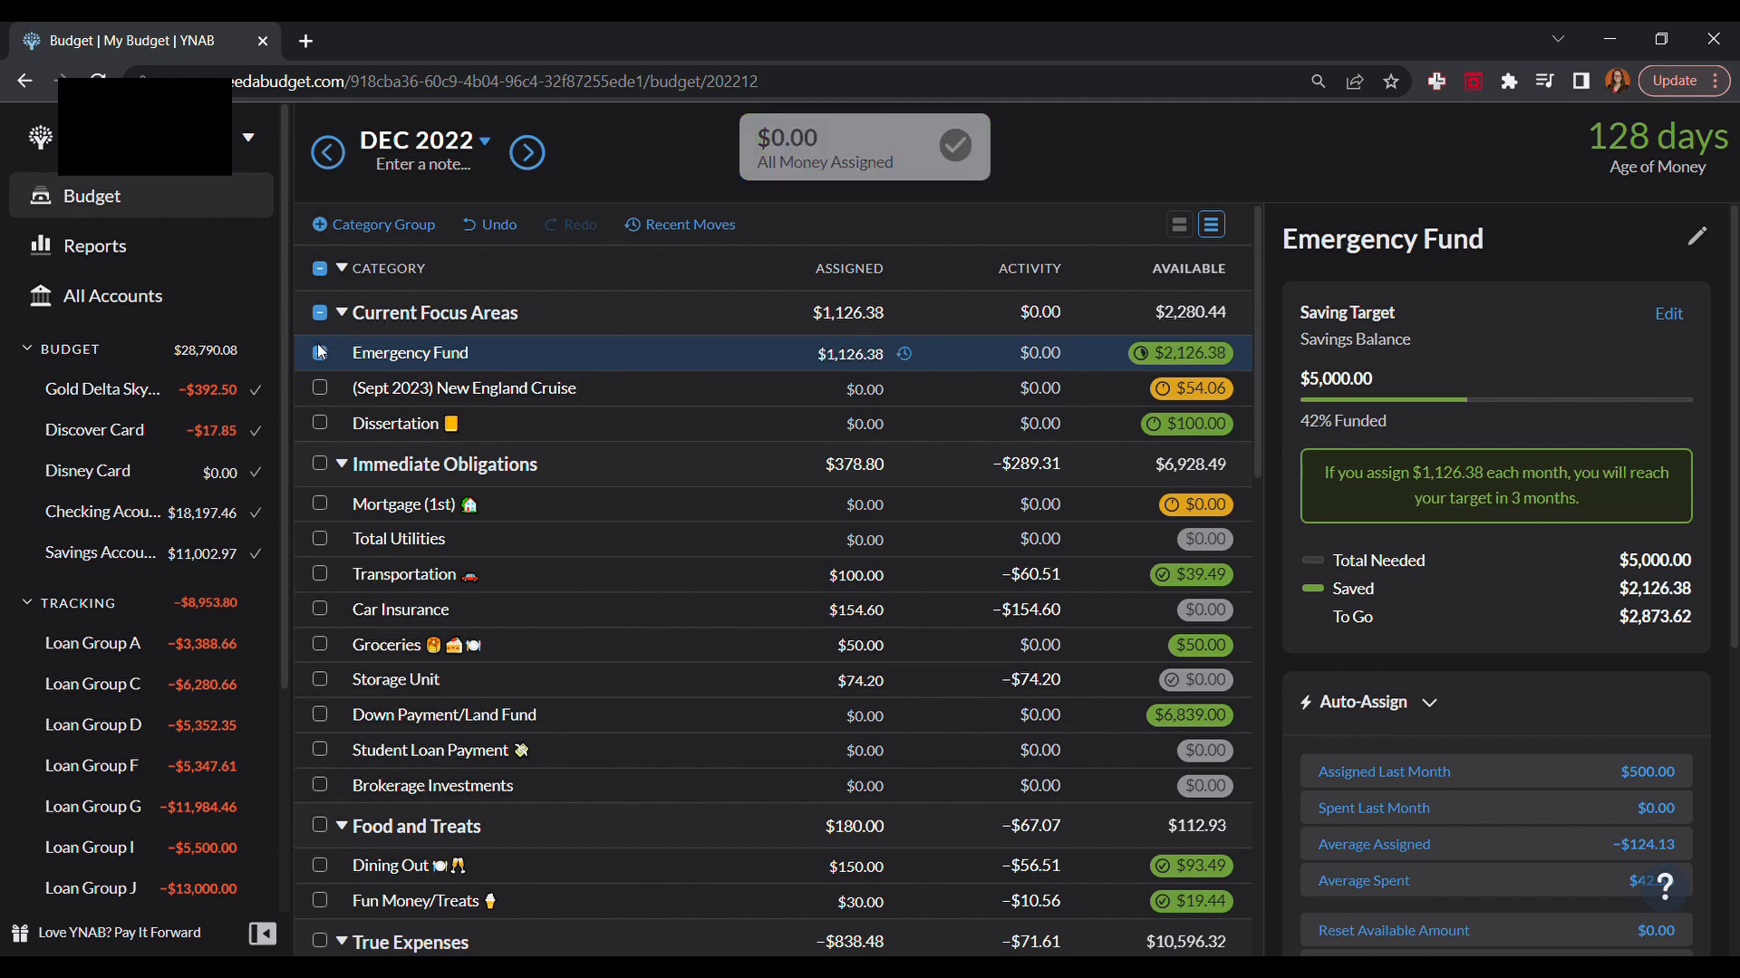
click(704, 215)
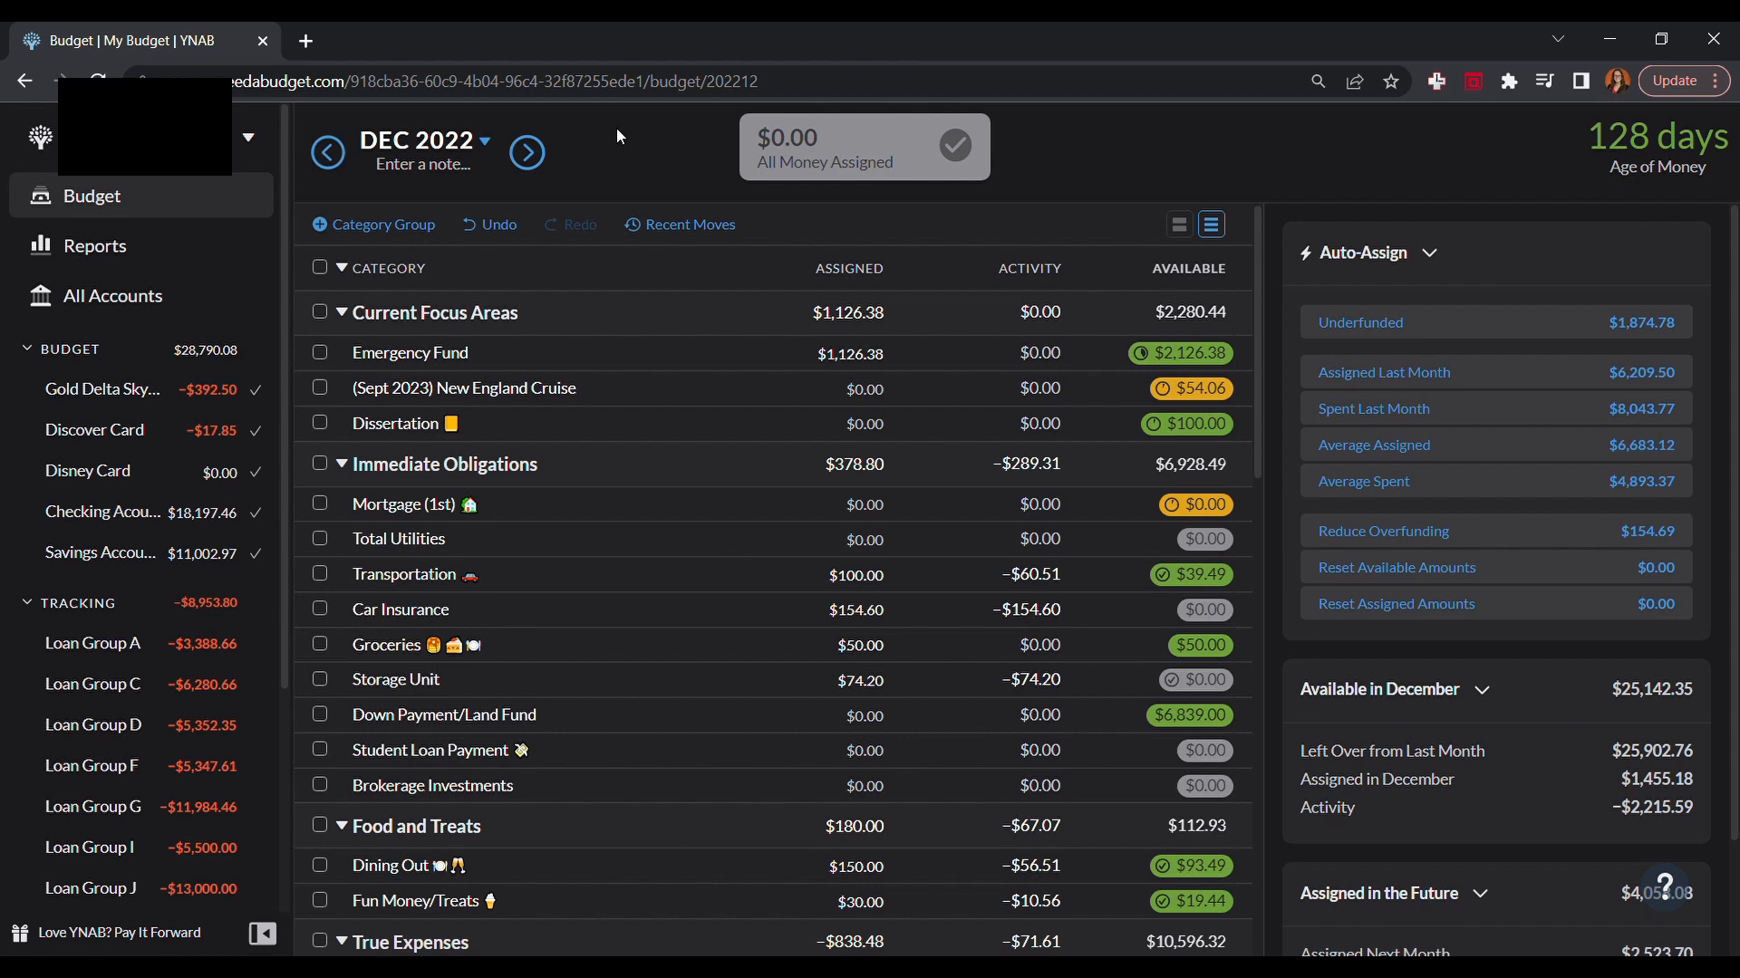
Step: Review the January 2023 category assignments, then return to the December 2022 budget and look over its categories
click(544, 151)
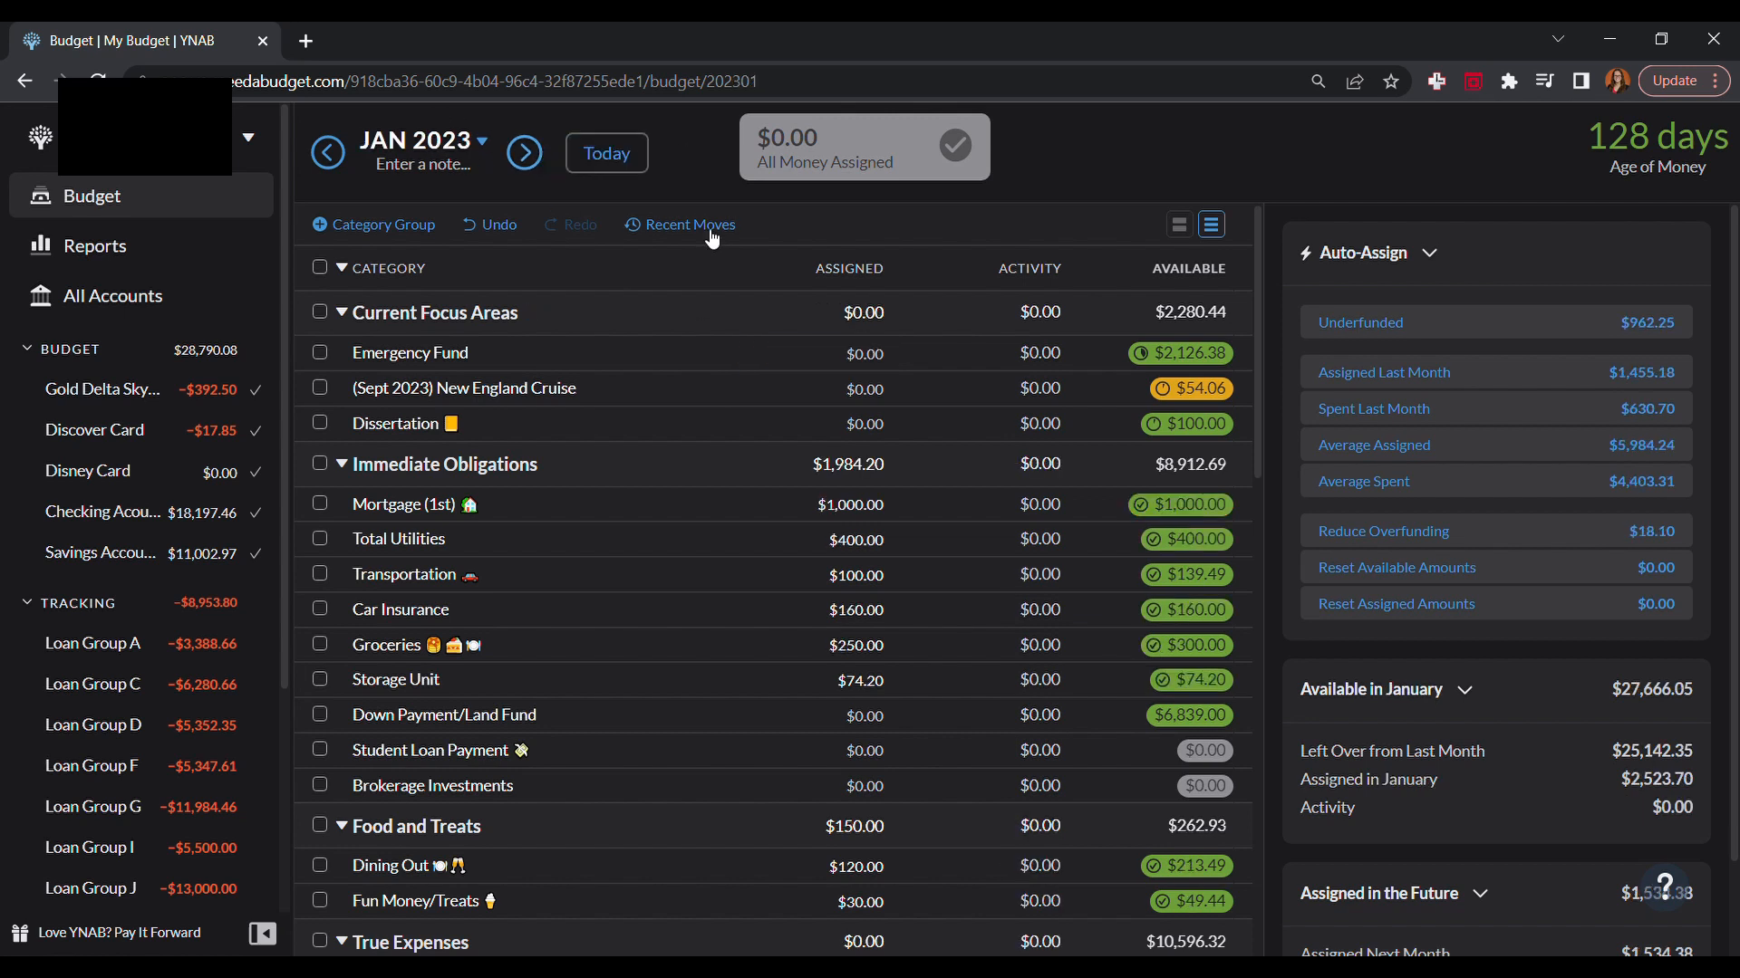
click(815, 644)
drag(1260, 453, 1181, 416)
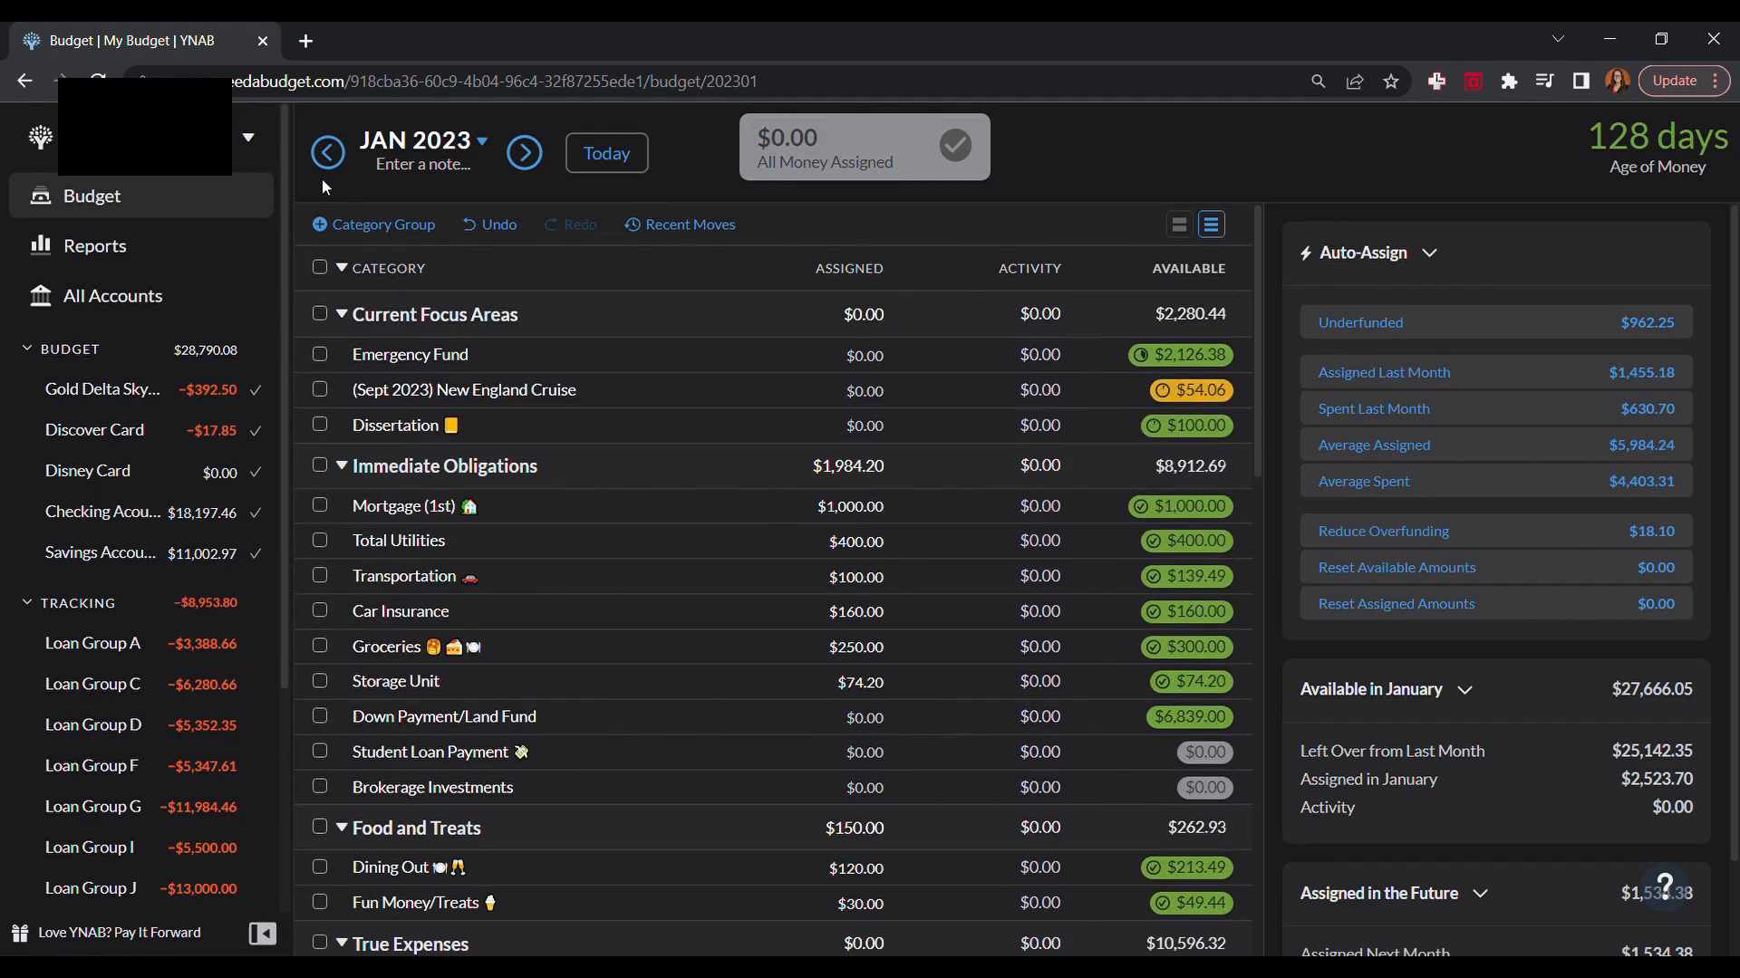
click(605, 154)
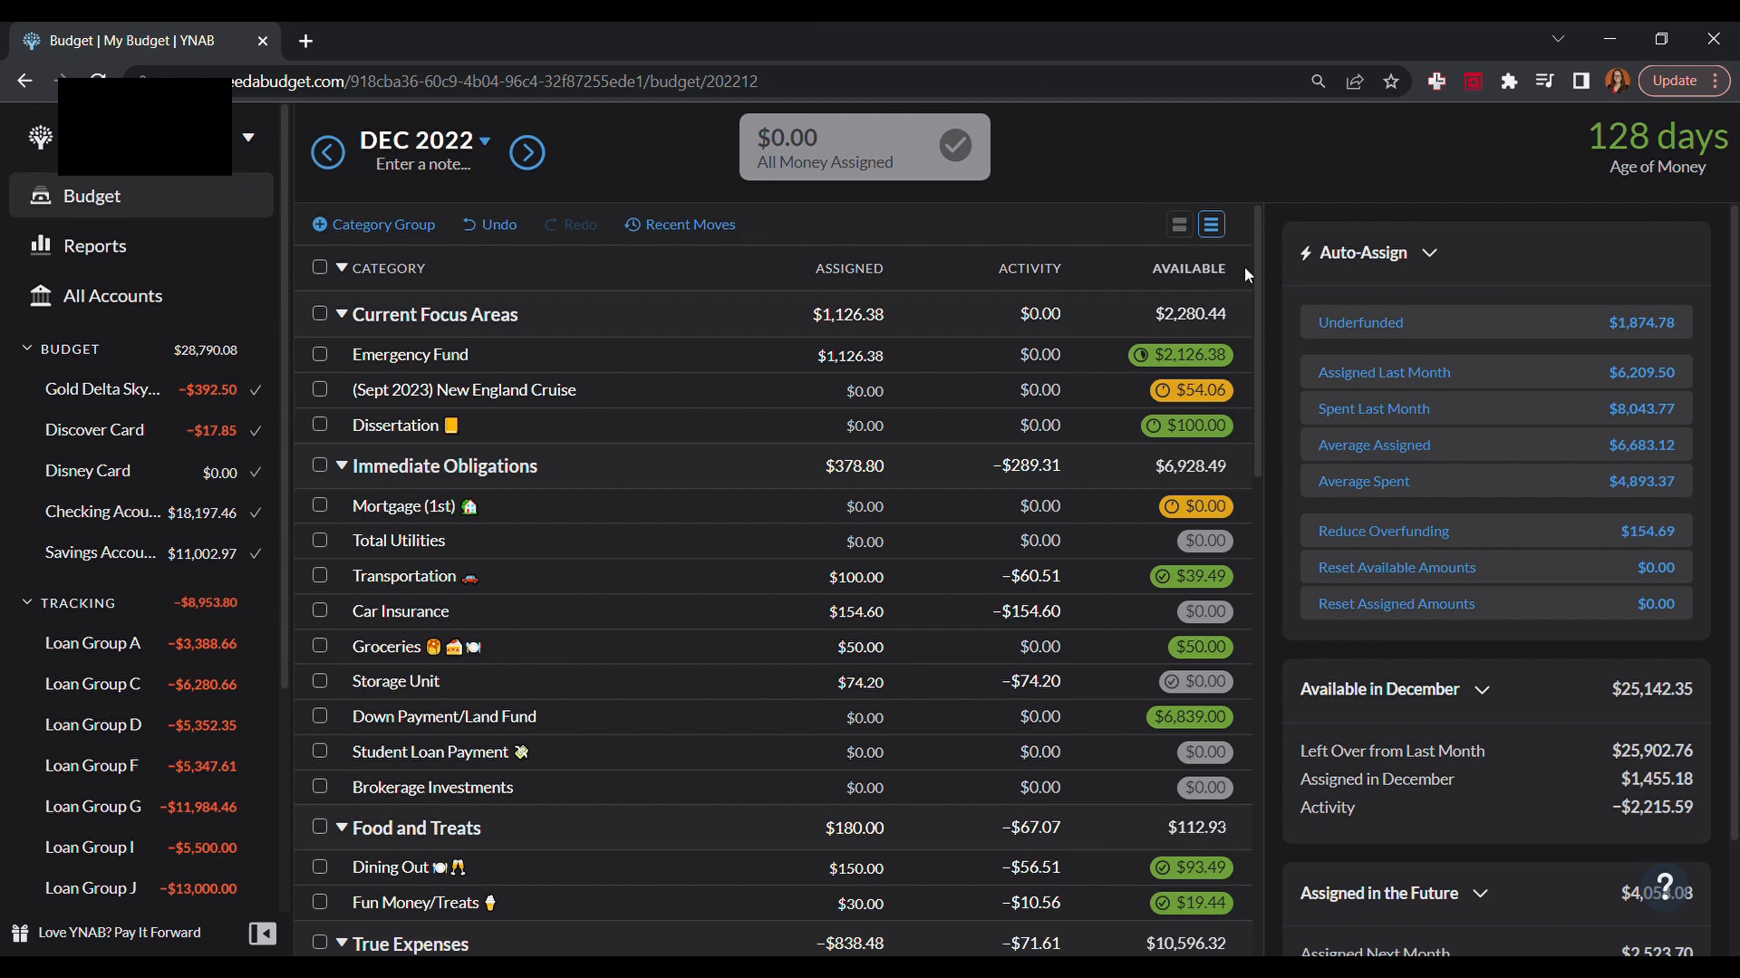
drag(1264, 286, 1263, 378)
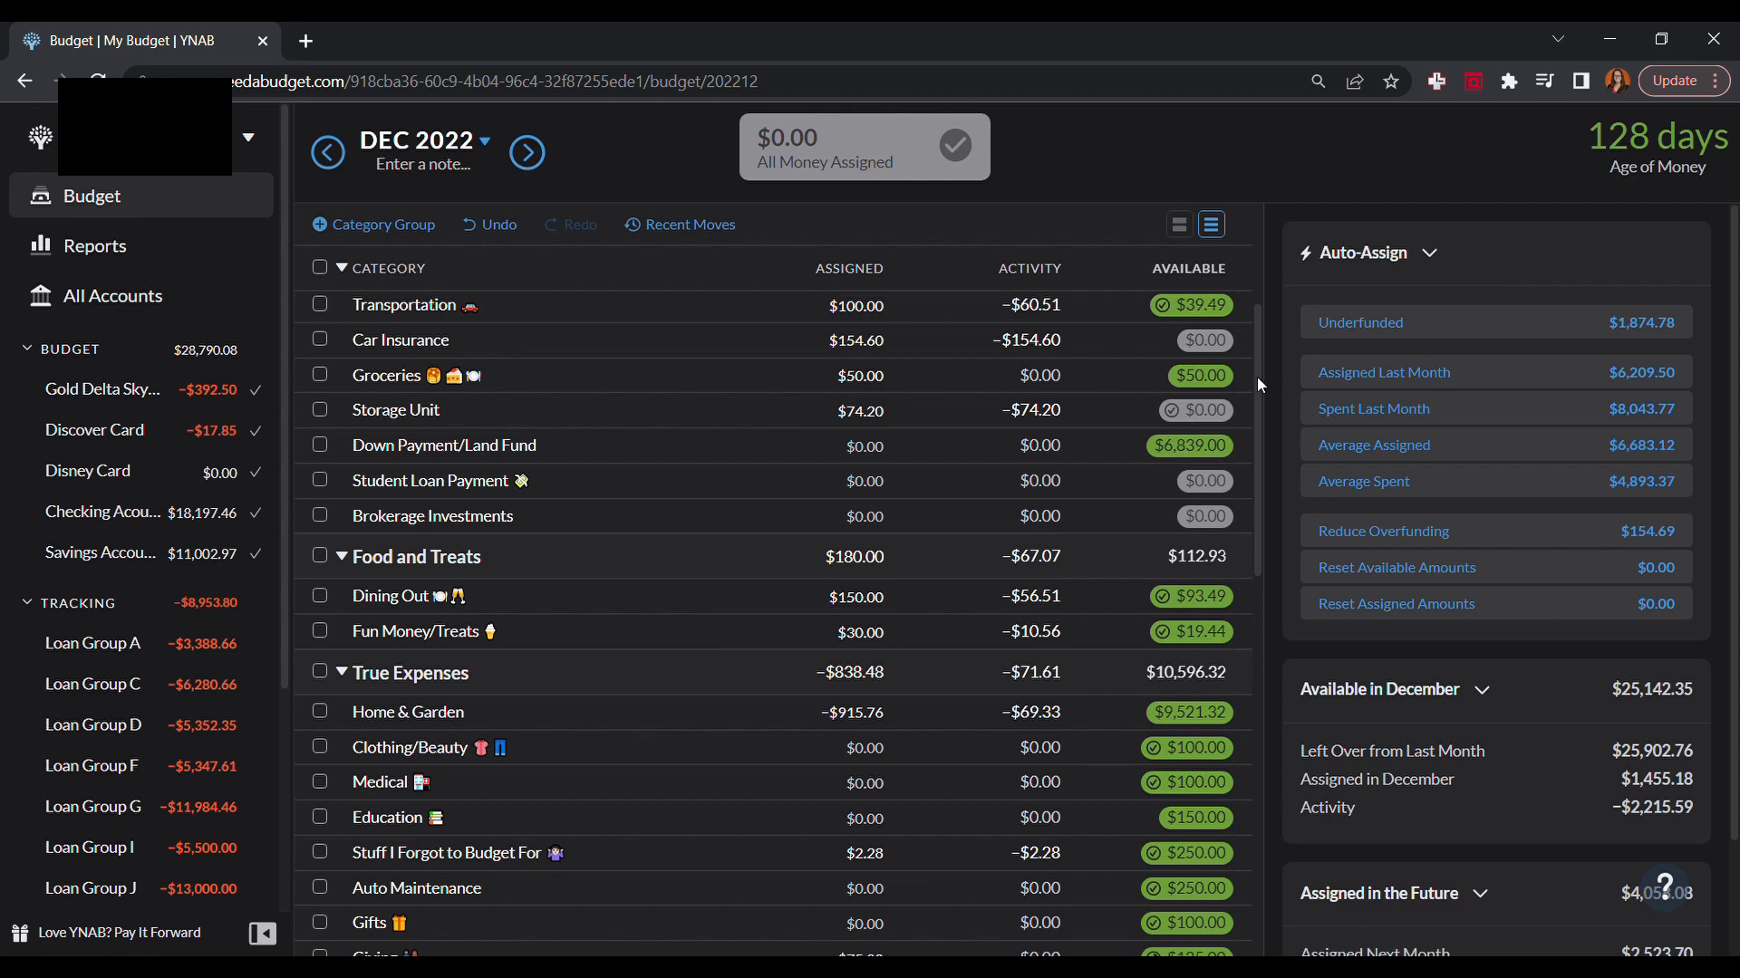
drag(1258, 372, 1248, 254)
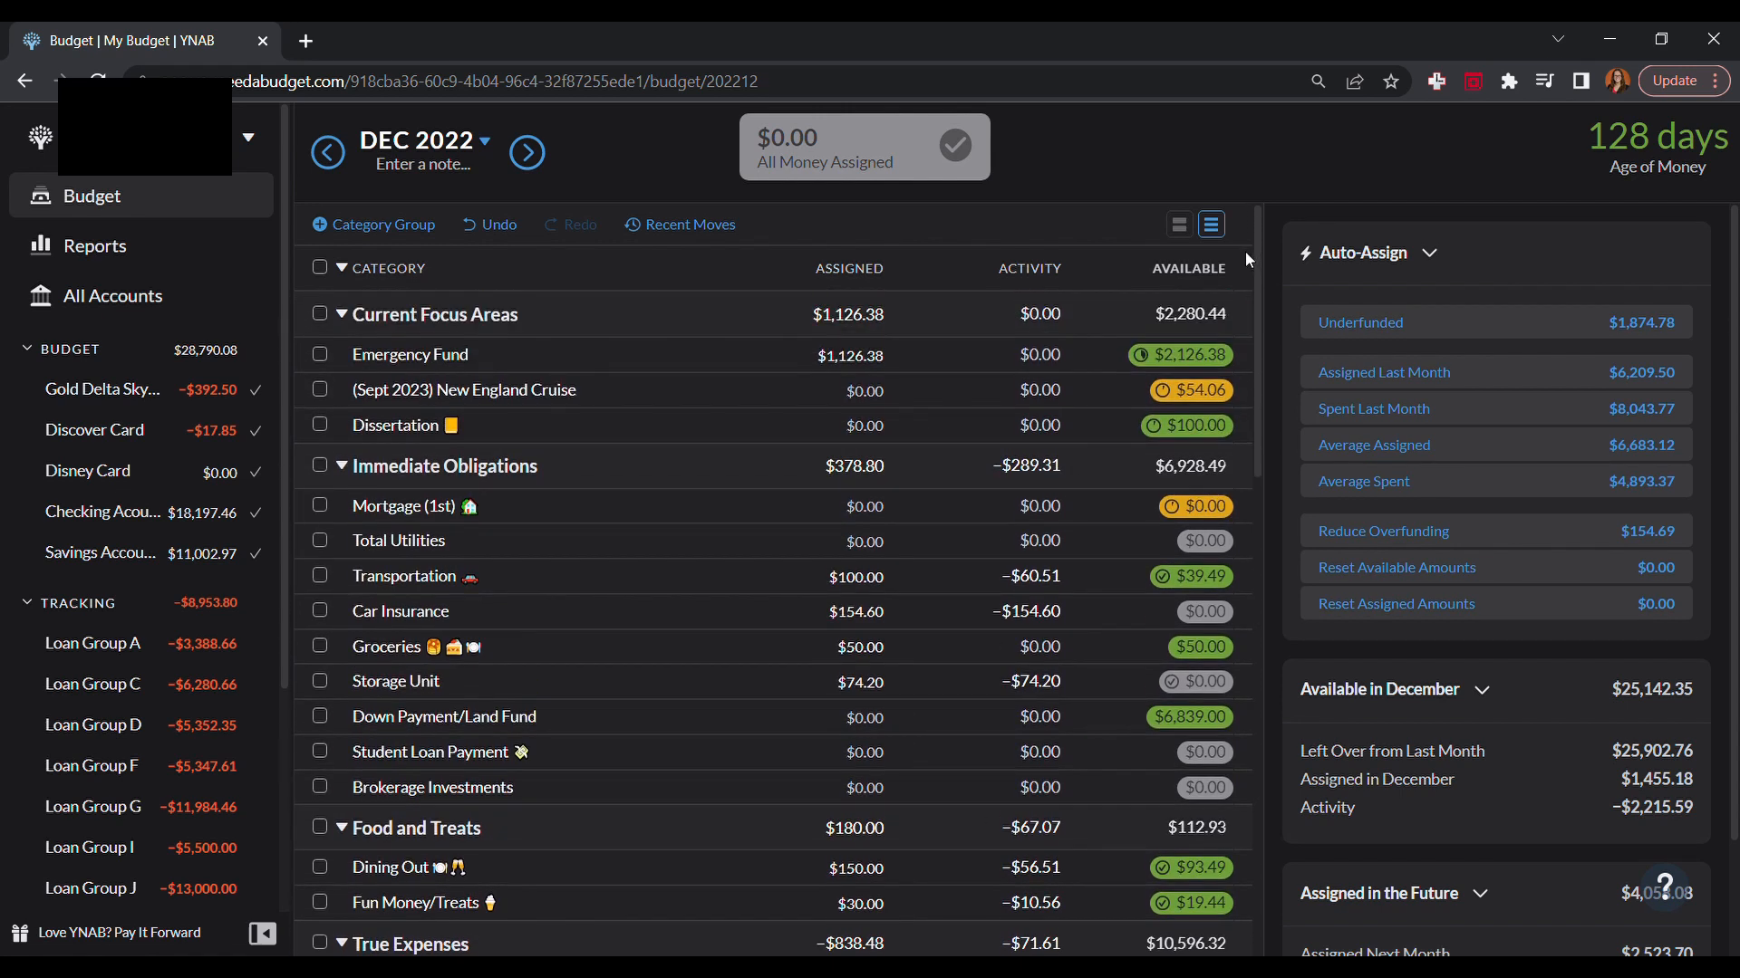